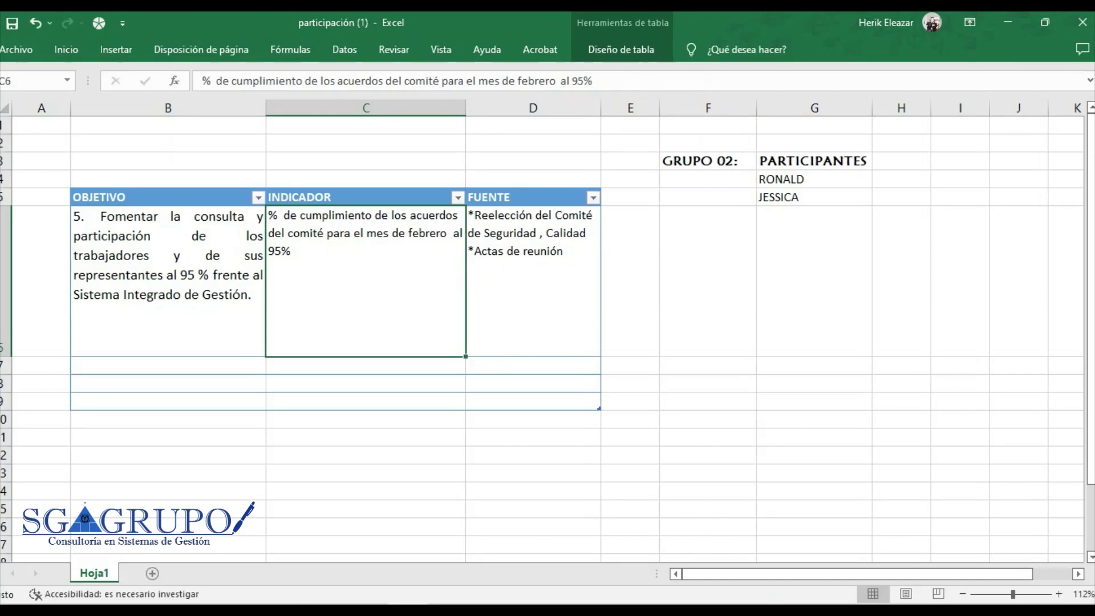
Reduce the height of row 6 in the objectives table so it fits its text more closely
drag(4, 357, 4, 321)
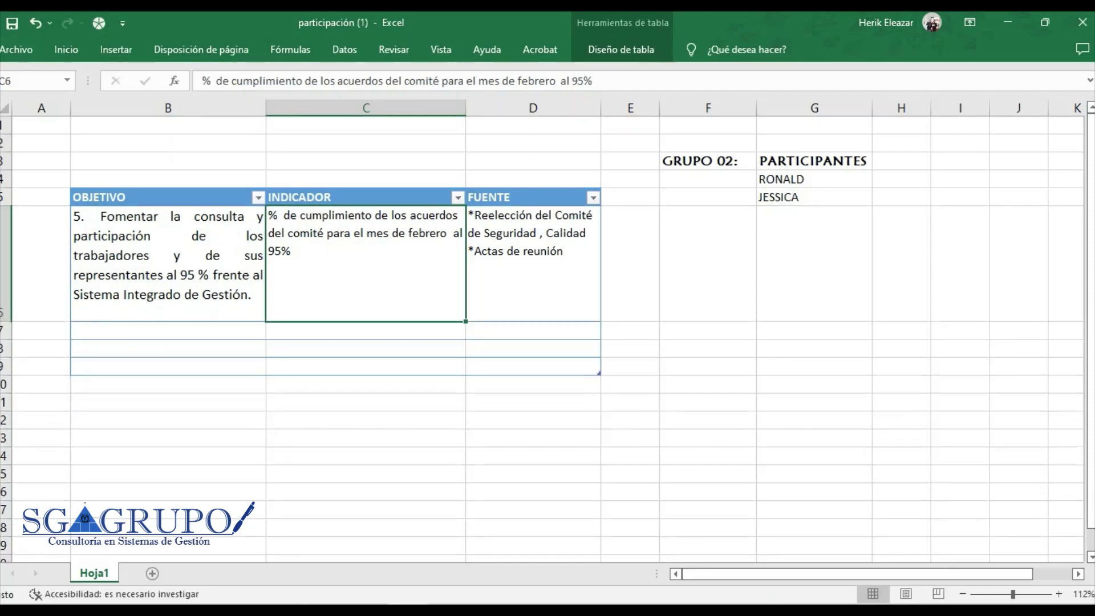
click(533, 264)
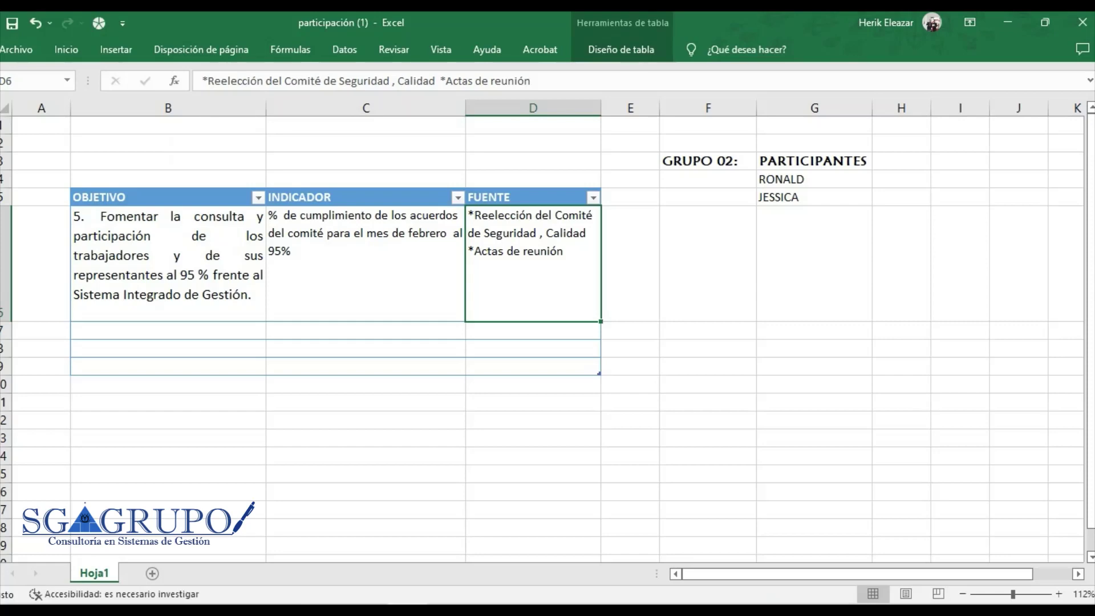
click(168, 263)
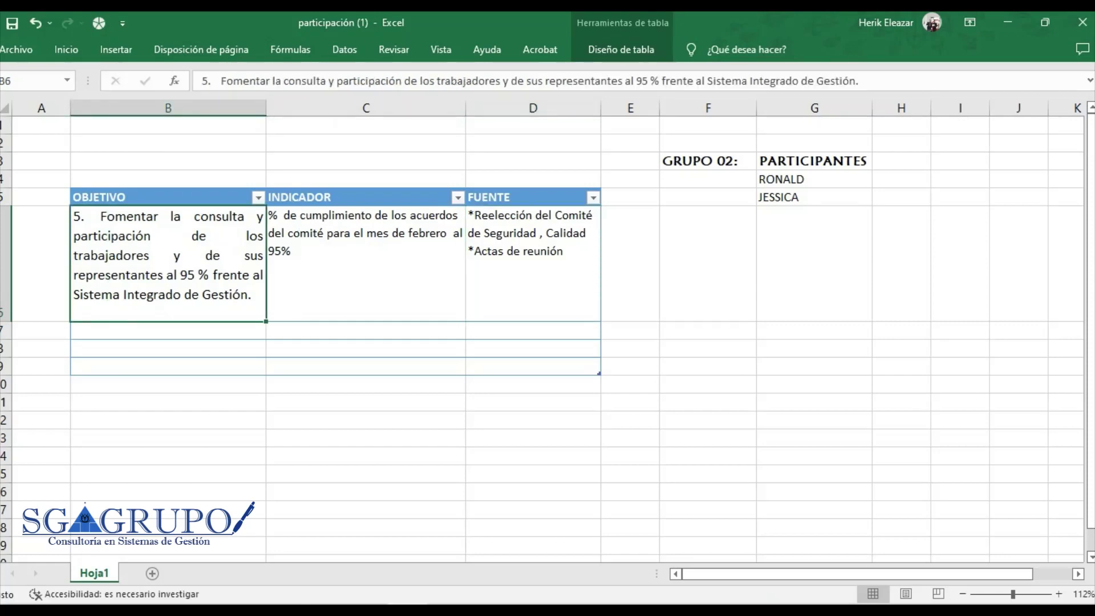
Enter "Formentar consulta y participación" in cell B11, below the objectives table
click(167, 401)
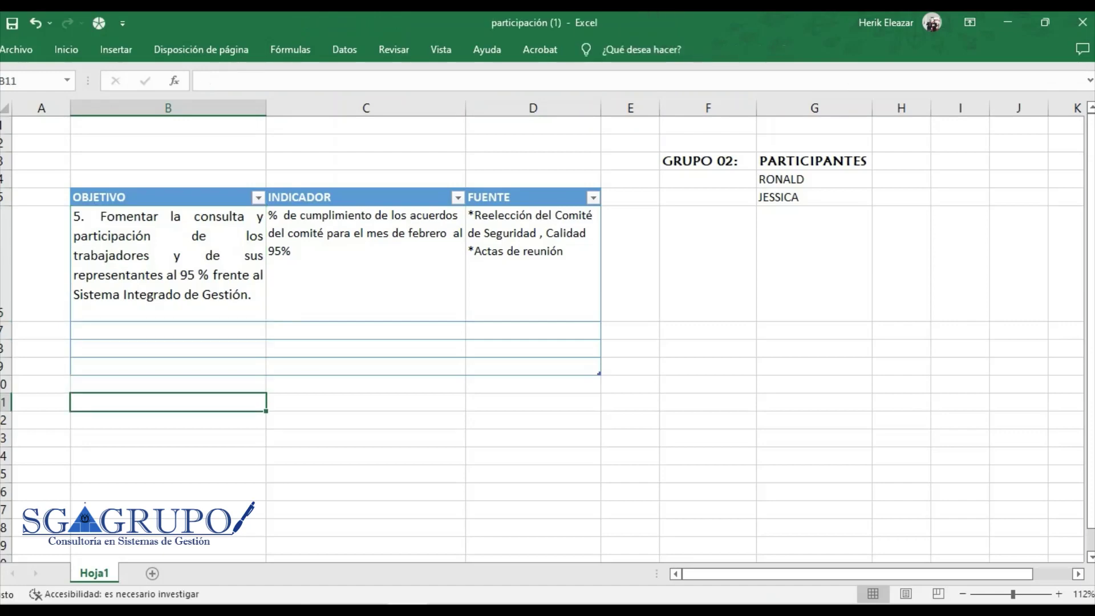
text(Fro)
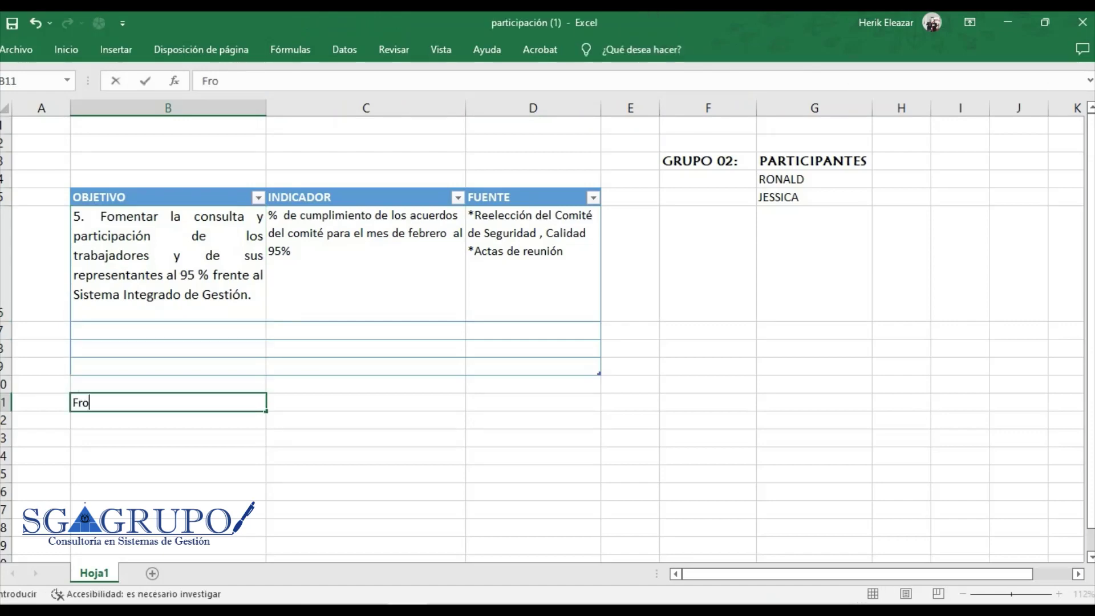
key(BackSpace)
key(BackSpace)
text(ormenta)
key(BackSpace)
text(entar consulta y particiáci)
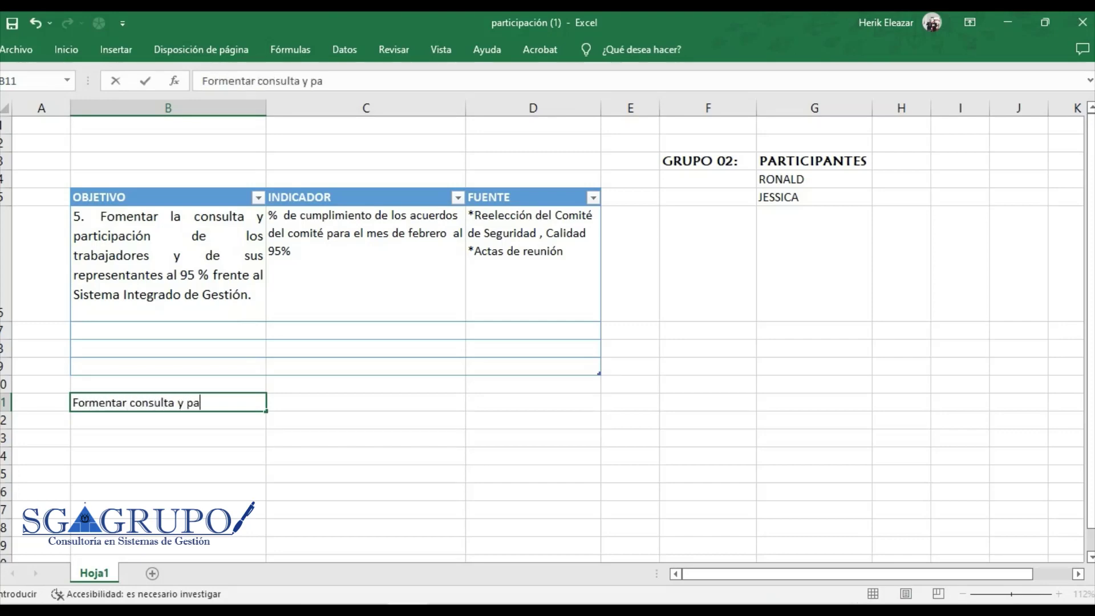
key(BackSpace)
key(BackSpace)
key(BackSpace)
key(BackSpace)
text(ia)
key(BackSpace)
key(BackSpace)
text(ipación)
key(Return)
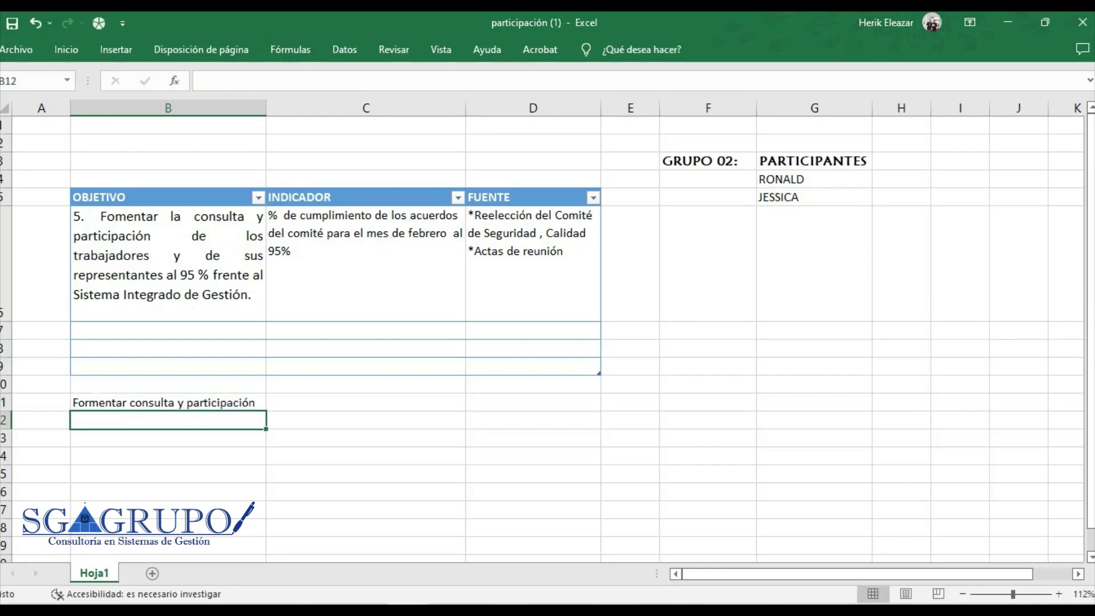
key(Up)
key(Up)
key(Up)
key(Up)
key(Up)
key(Up)
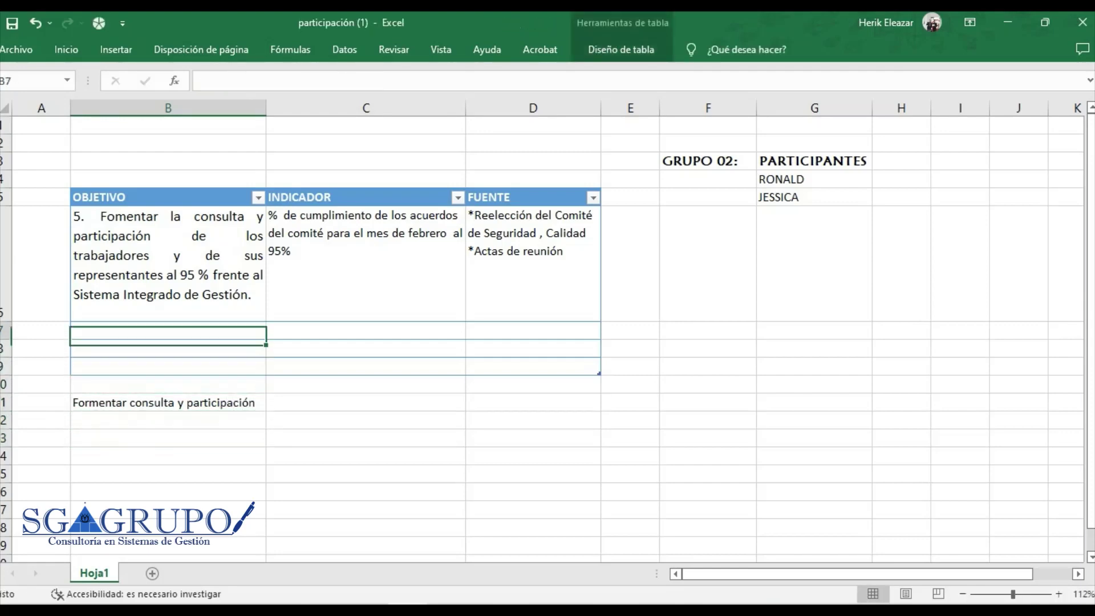
key(Right)
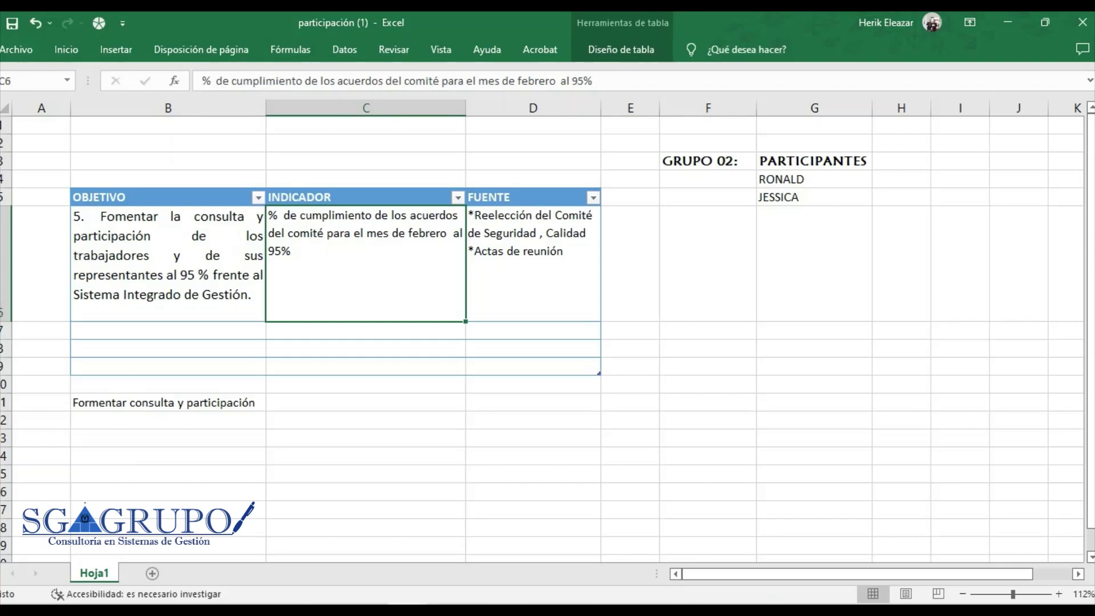
Enter the note "Específico" in cell C3, above the INDICADOR column
click(365, 161)
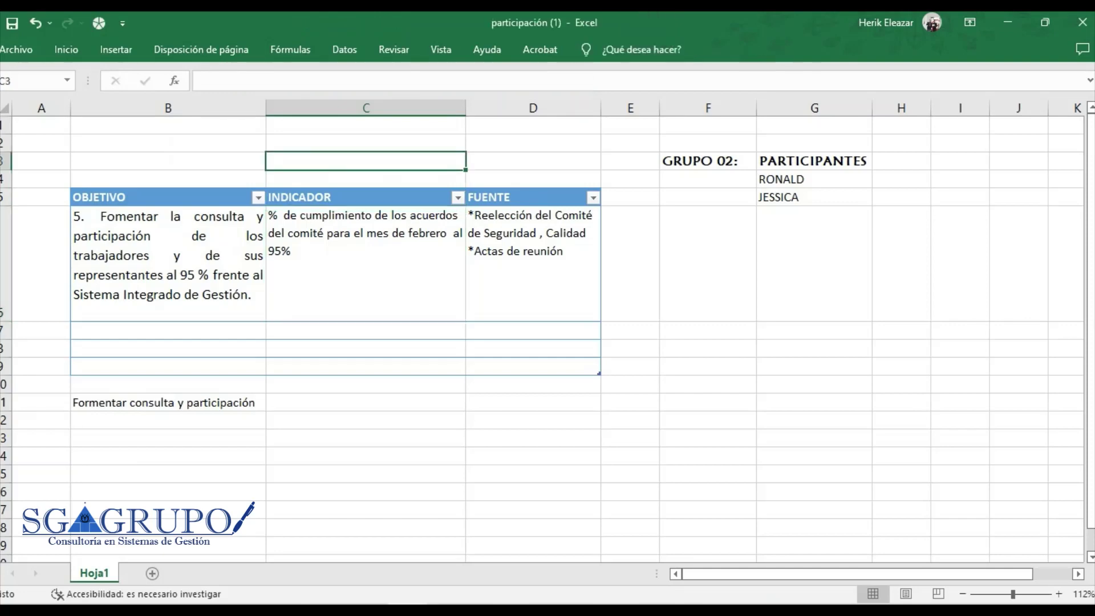
text(Especí)
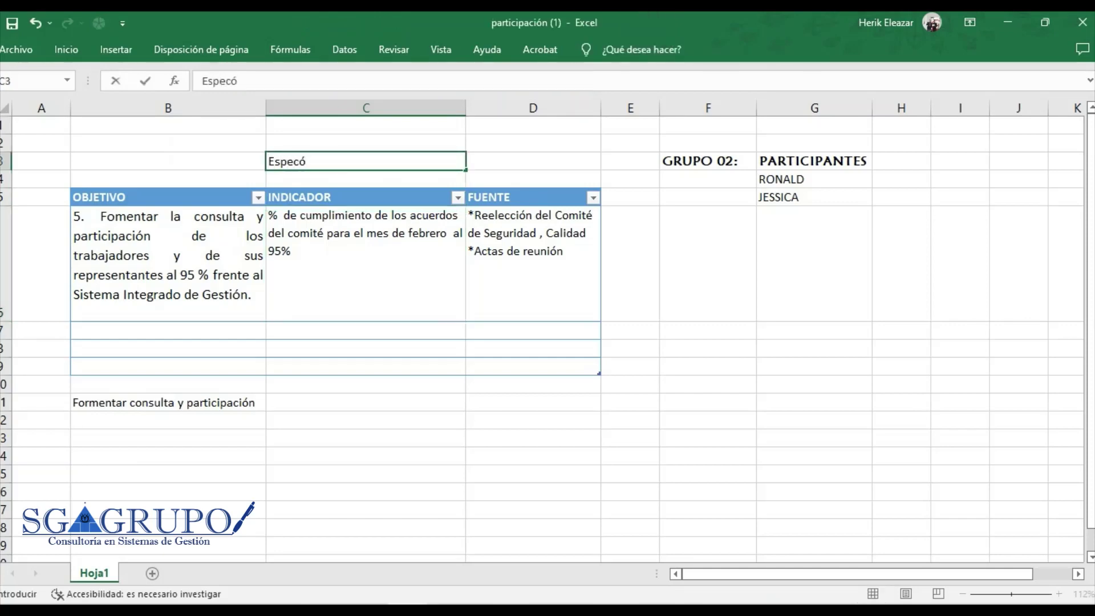
key(BackSpace)
text(ífico)
key(Return)
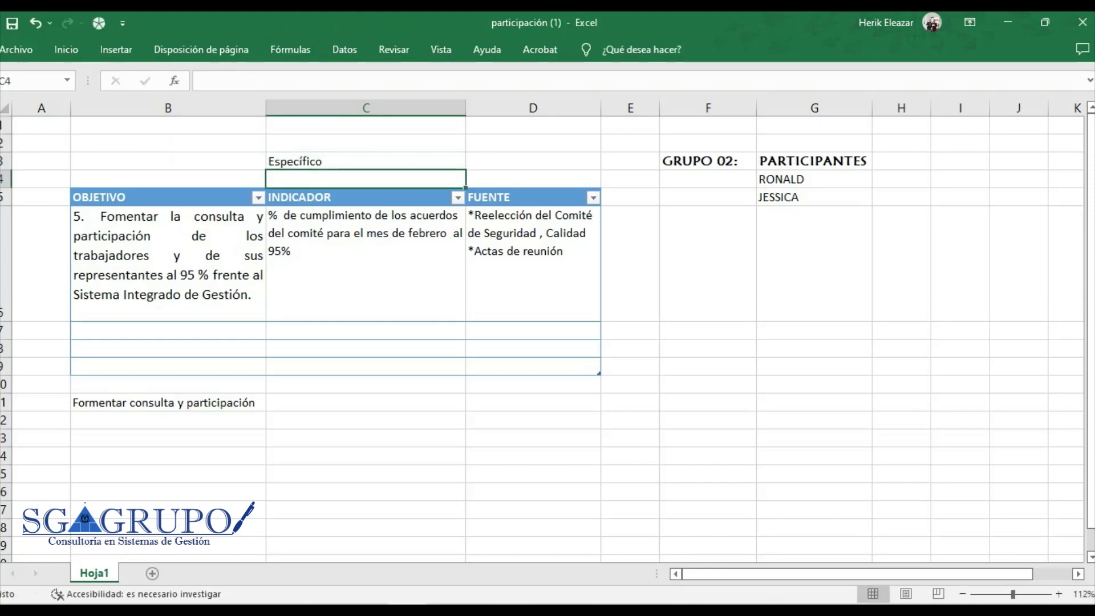
Examine the wording of the indicator in cell C6, highlighting "mes de febrero", and its source in D6
double_click(365, 161)
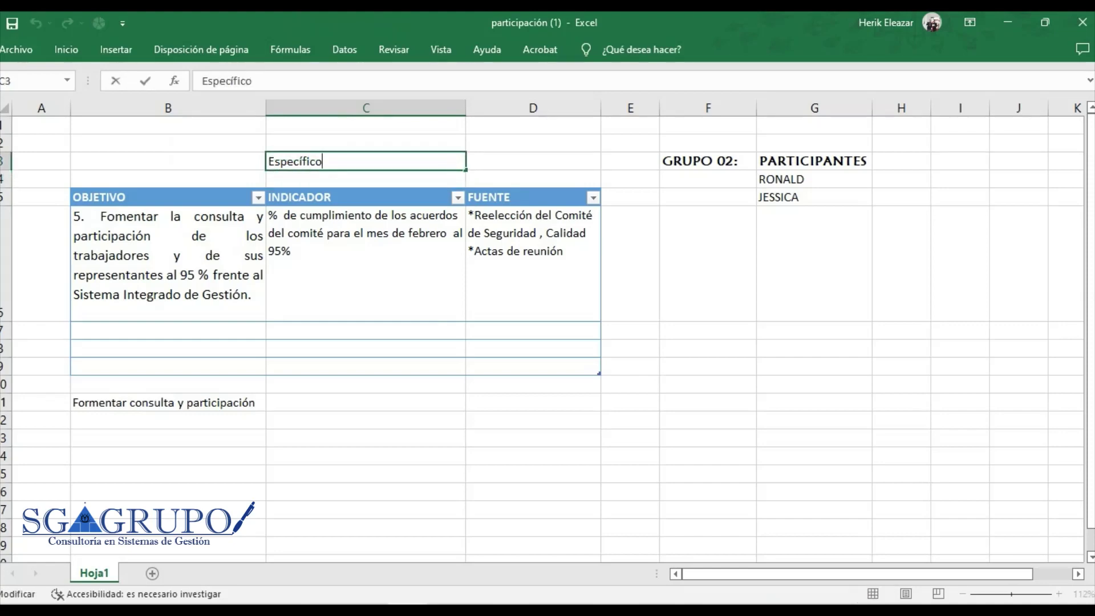
click(365, 264)
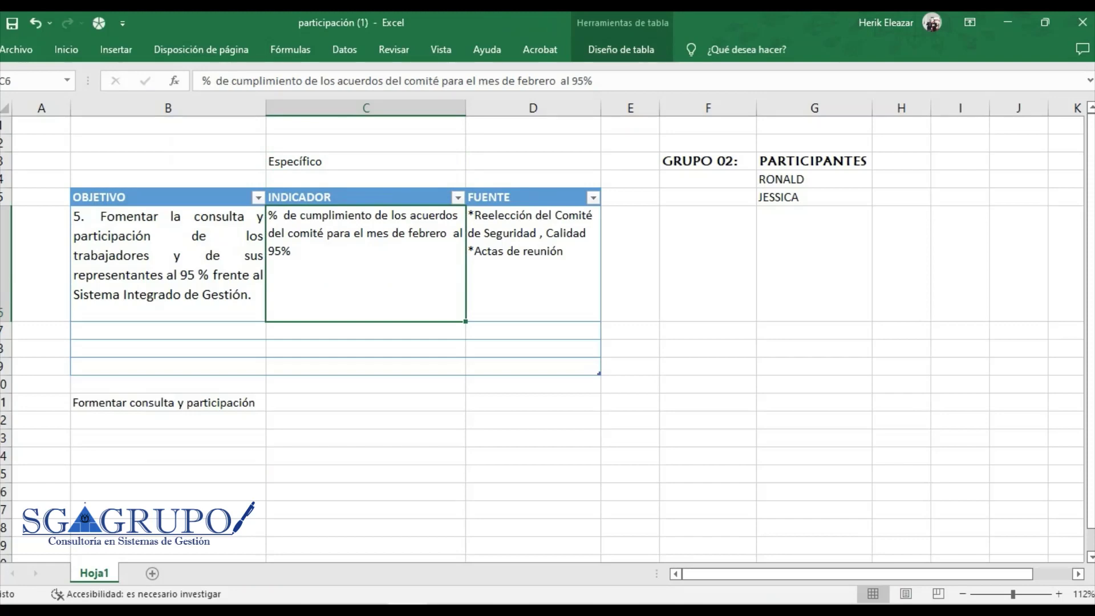
key(F2)
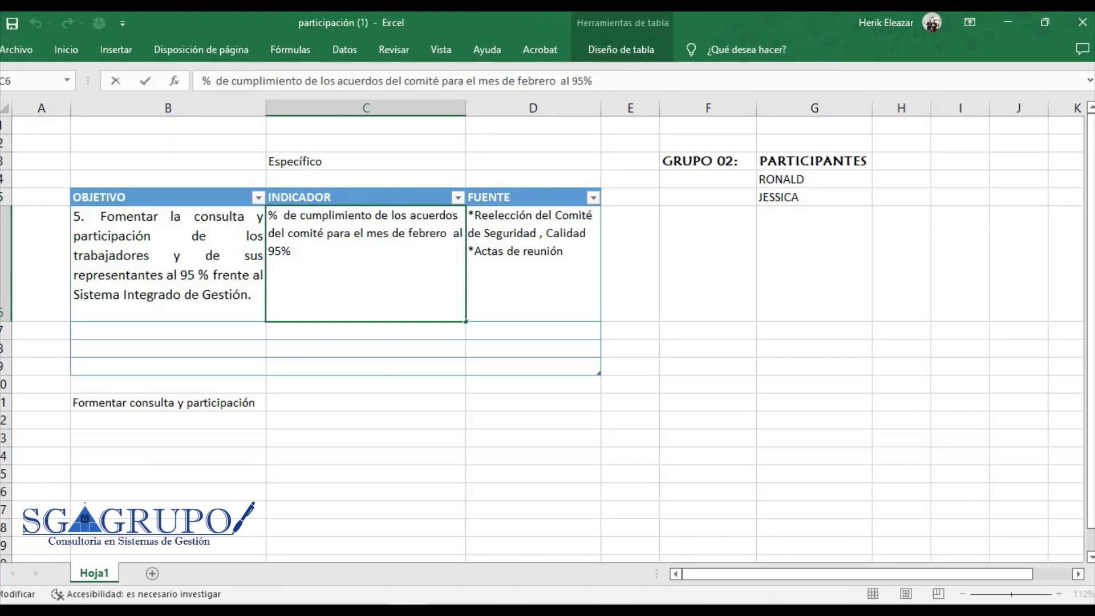
drag(409, 232, 367, 233)
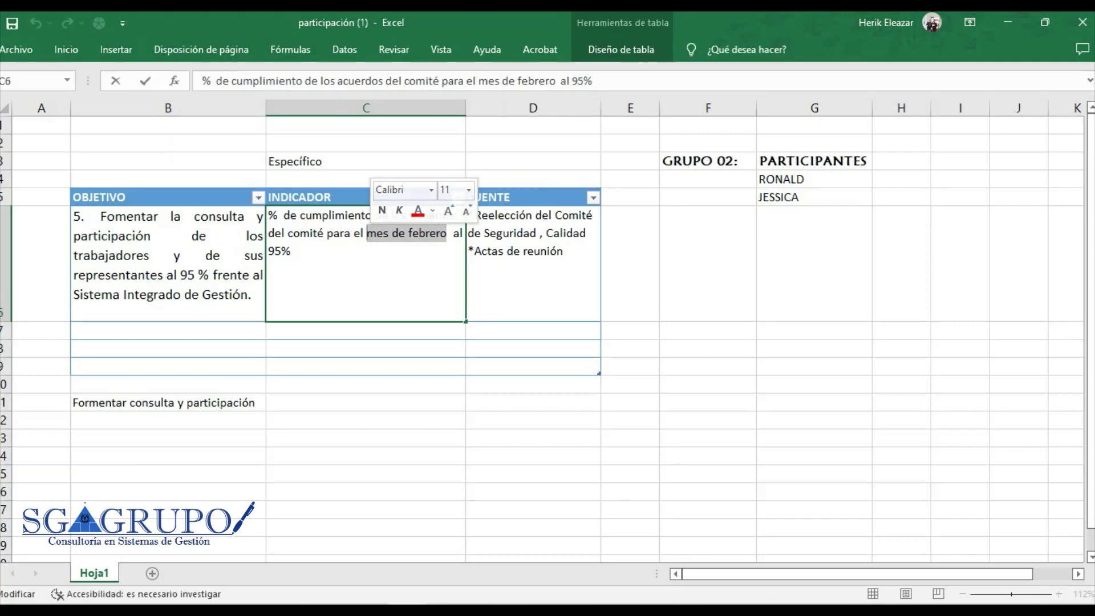
click(408, 251)
click(533, 263)
click(365, 263)
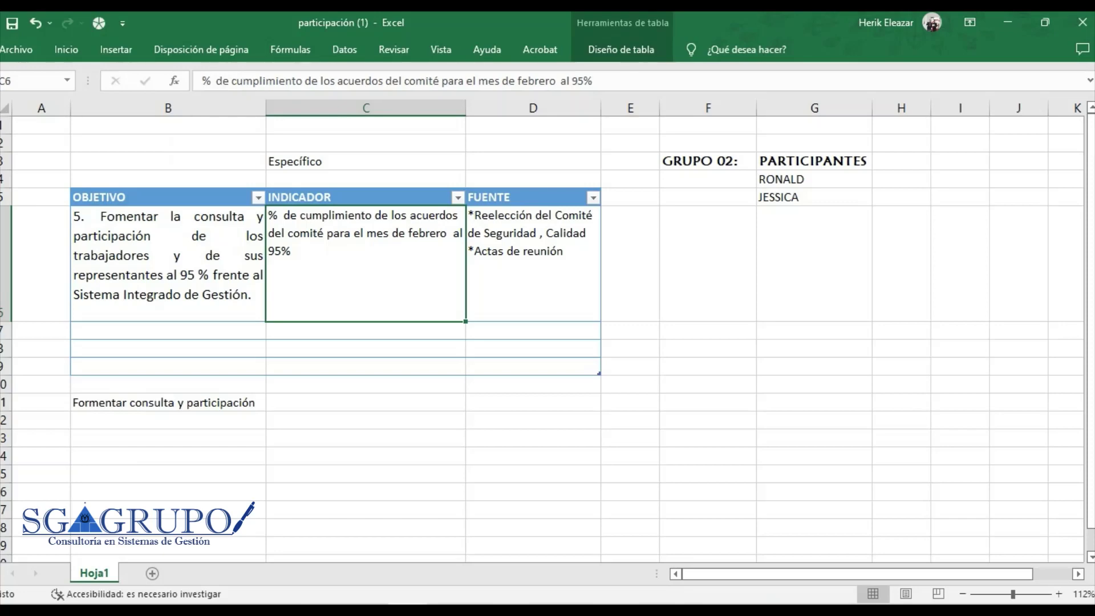
Delete the blank spaces after "95%" at the end of the indicator text in cell C6
key(F2)
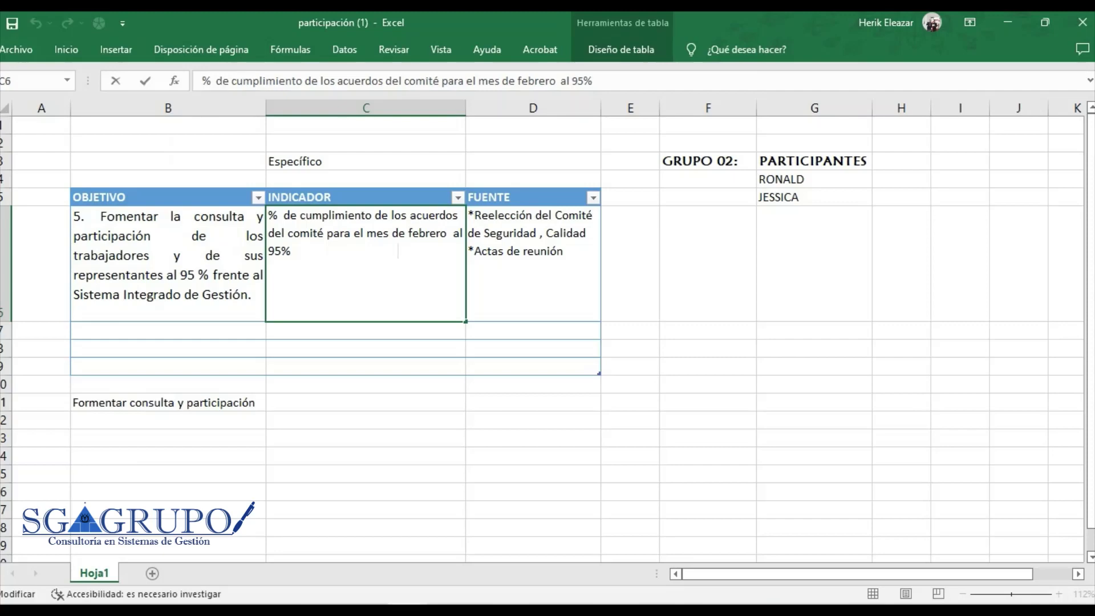
drag(398, 251, 319, 251)
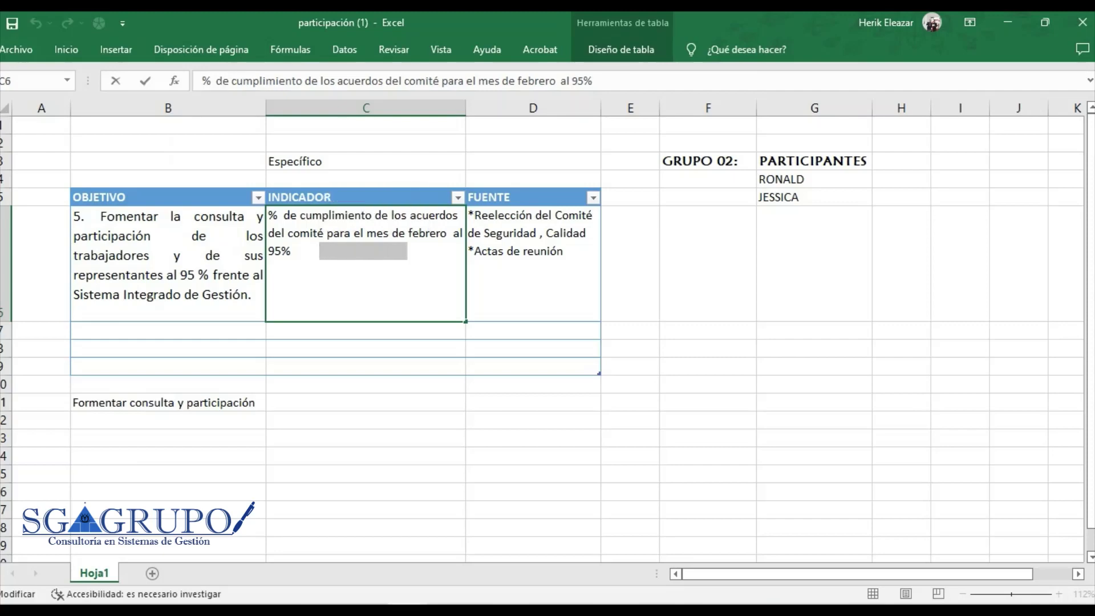
key(BackSpace)
key(BackSpace)
key(BackSpace)
key(BackSpace)
key(Return)
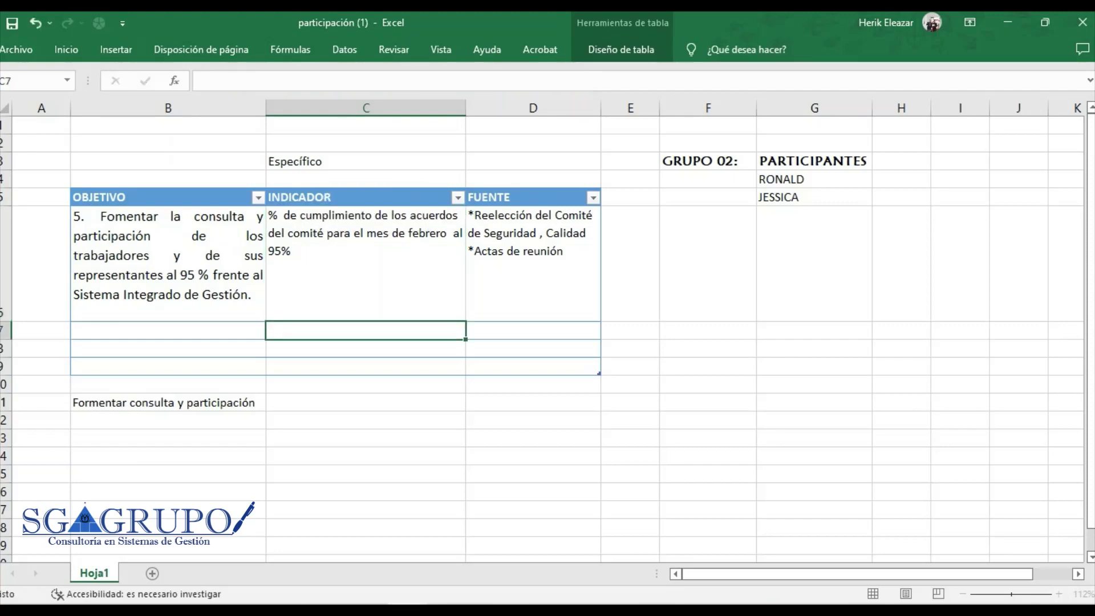
Enter the headings OBJETIVO, INDICADOR and FUENTE in cells B13, C13 and D13 for a second table
click(167, 438)
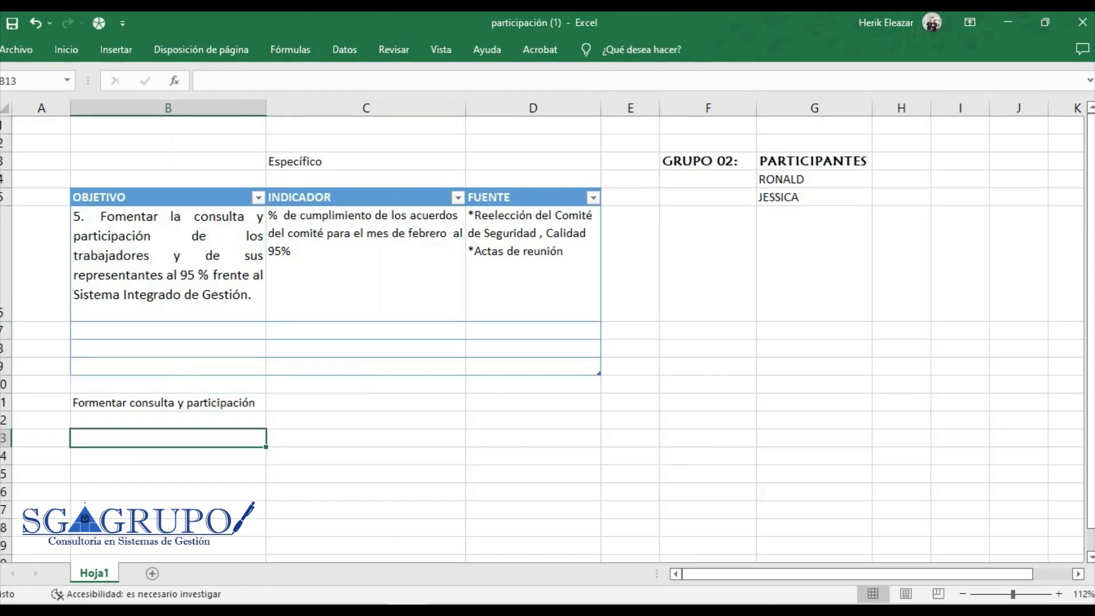
drag(165, 196, 533, 285)
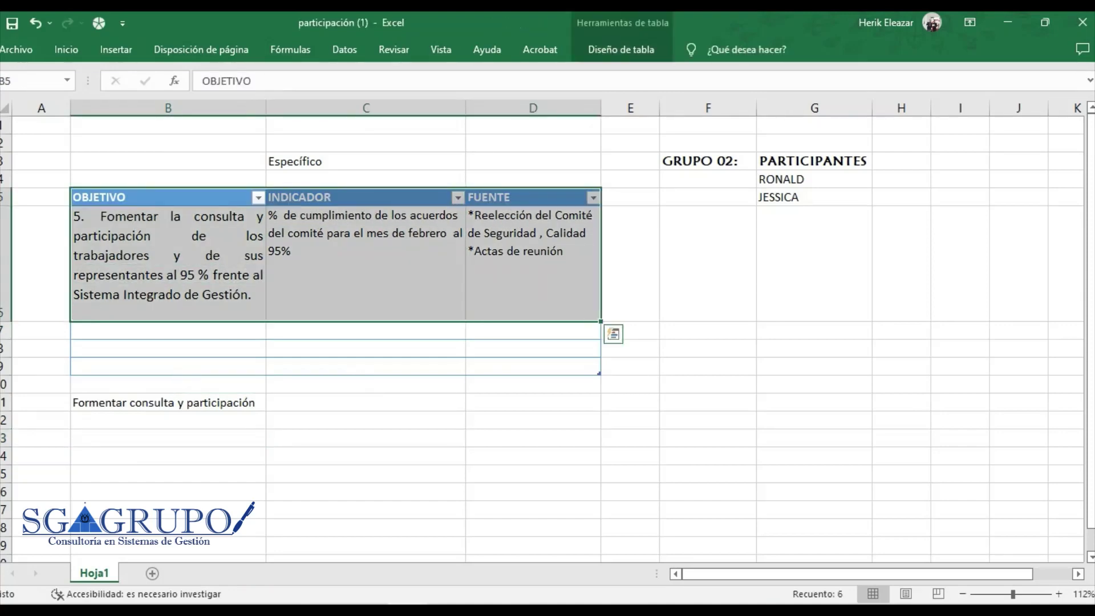
click(168, 473)
click(168, 437)
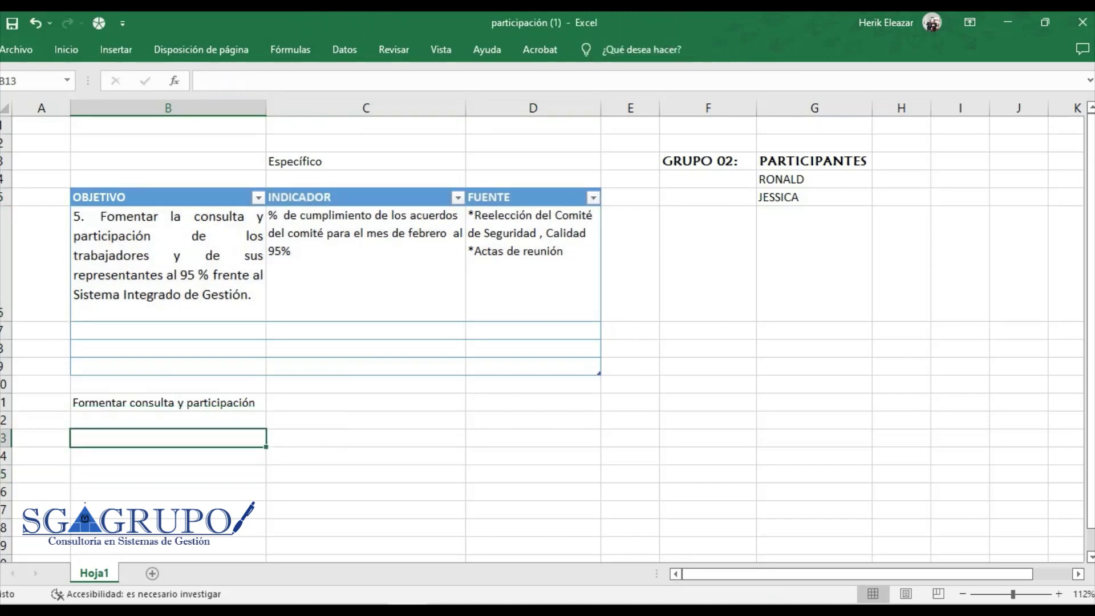
text(OBJETIVO)
key(BackSpace)
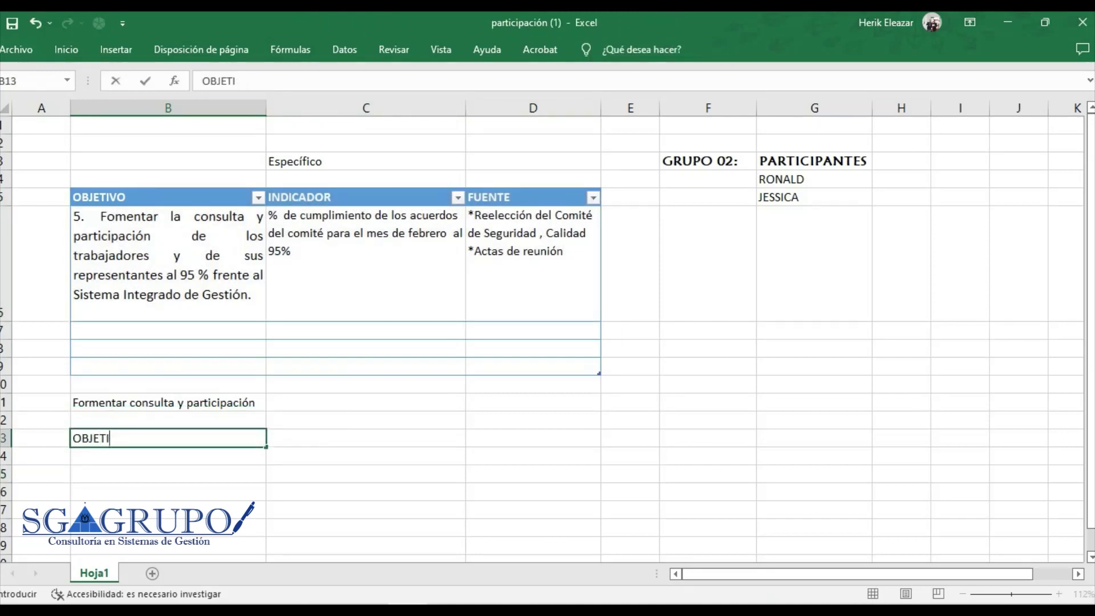
text(VO)
key(Tab)
text(INDICAD)
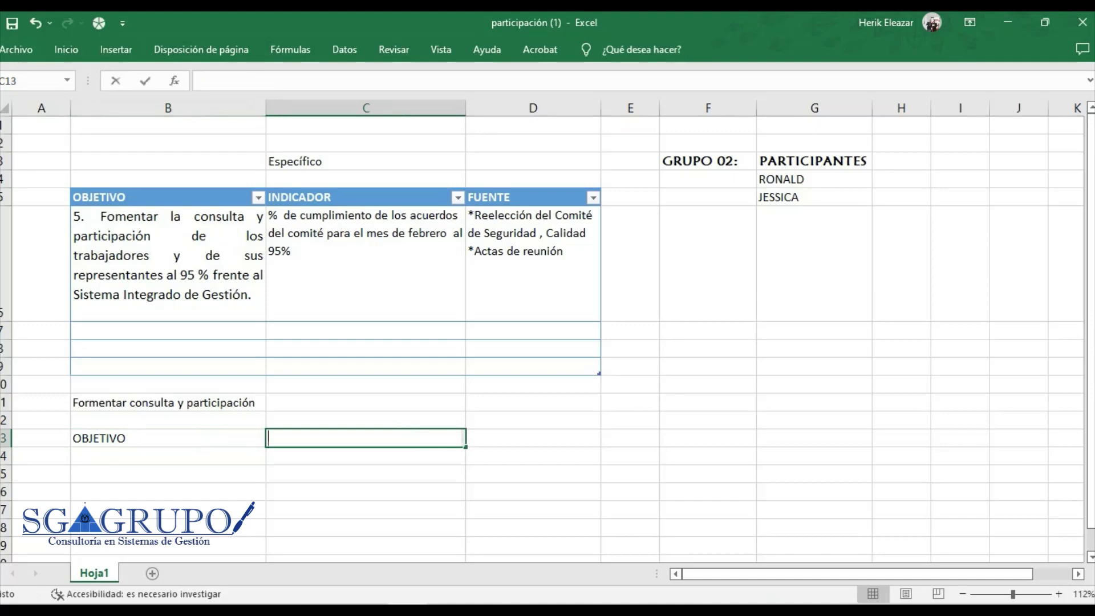
text(OR)
key(Return)
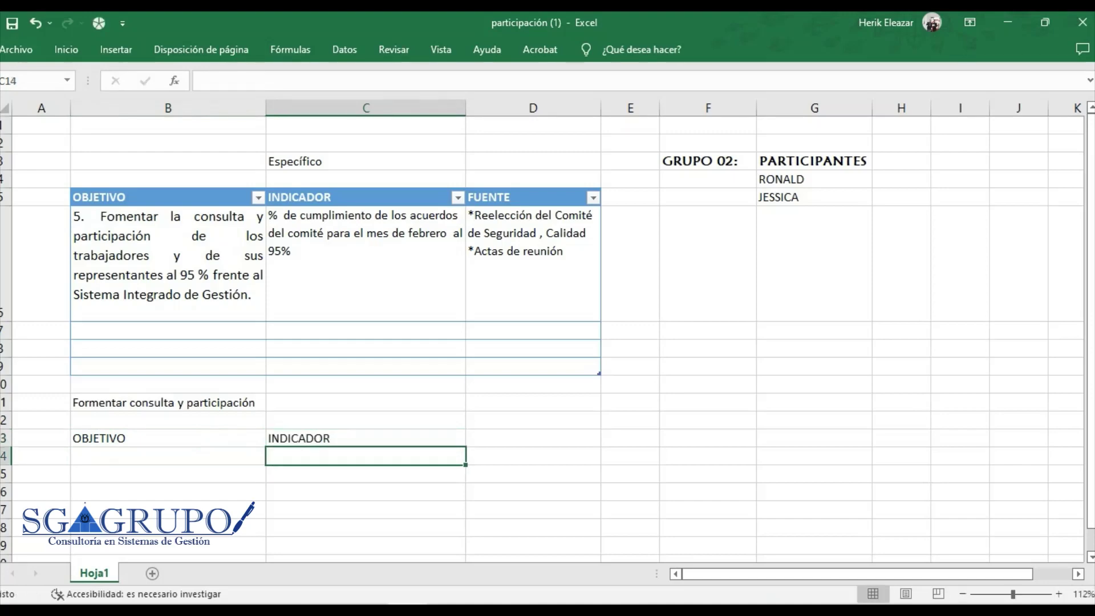
key(Up)
key(Right)
text(FUENTE)
key(Return)
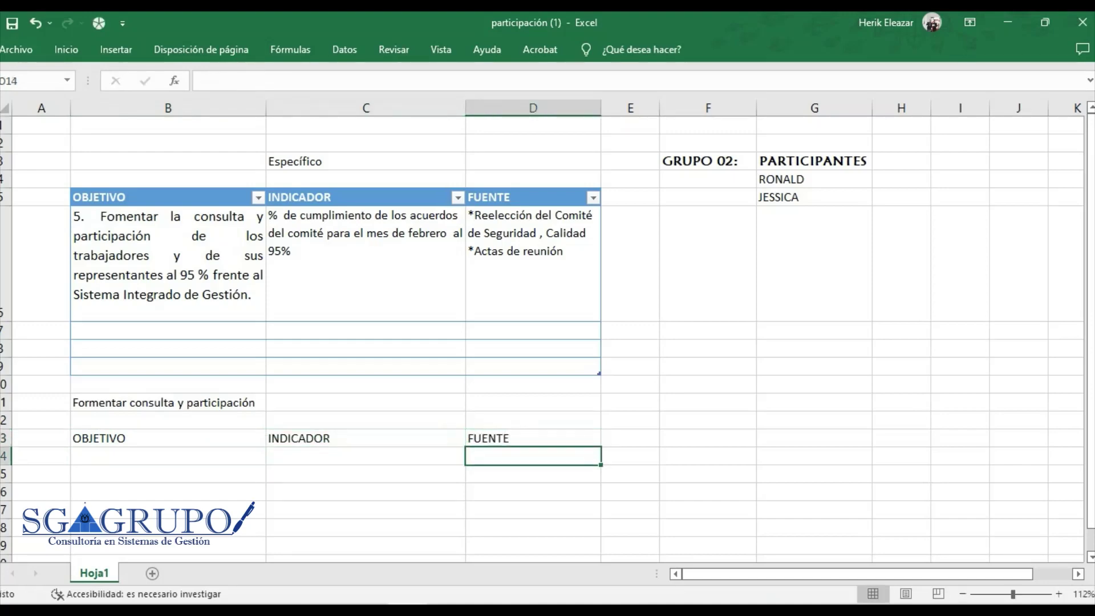
Copy the full objective text from cell B6 into cell B14, under the new OBJETIVO heading
key(Left)
key(Left)
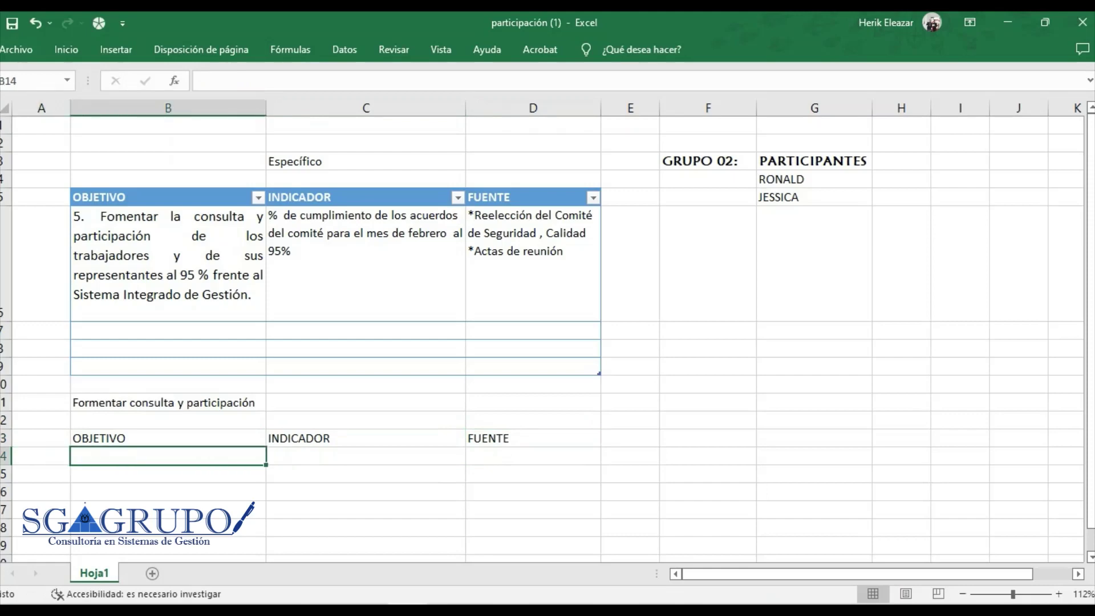
double_click(212, 294)
drag(252, 294, 73, 216)
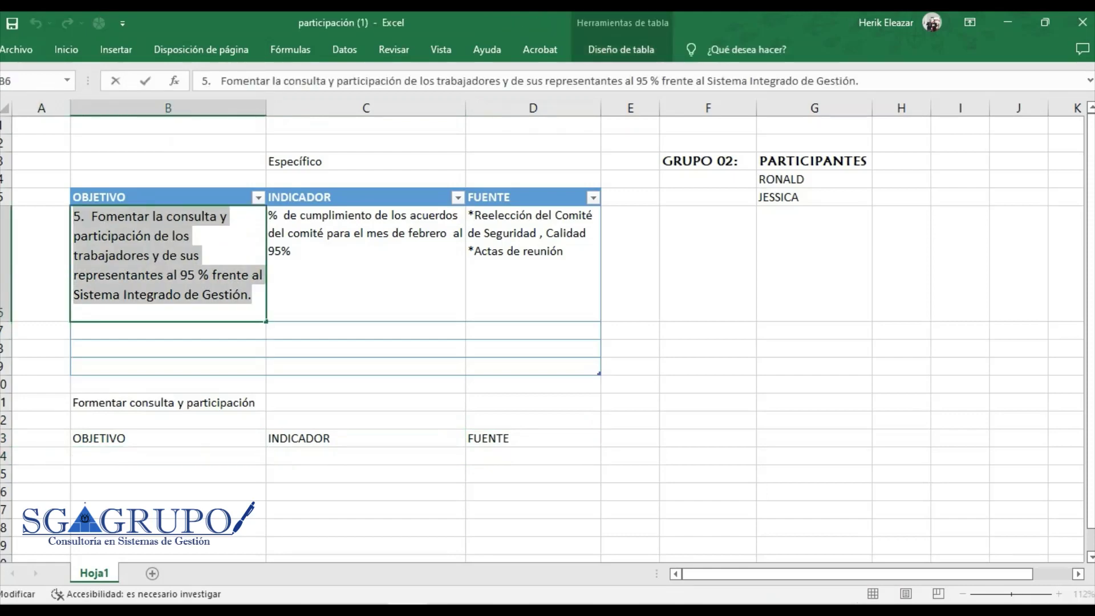
key(ctrl+c)
click(168, 420)
click(167, 456)
key(ctrl+v)
Enter the indicator "% Cumplimiento de los acuerdos del comité" in cell C14
click(366, 456)
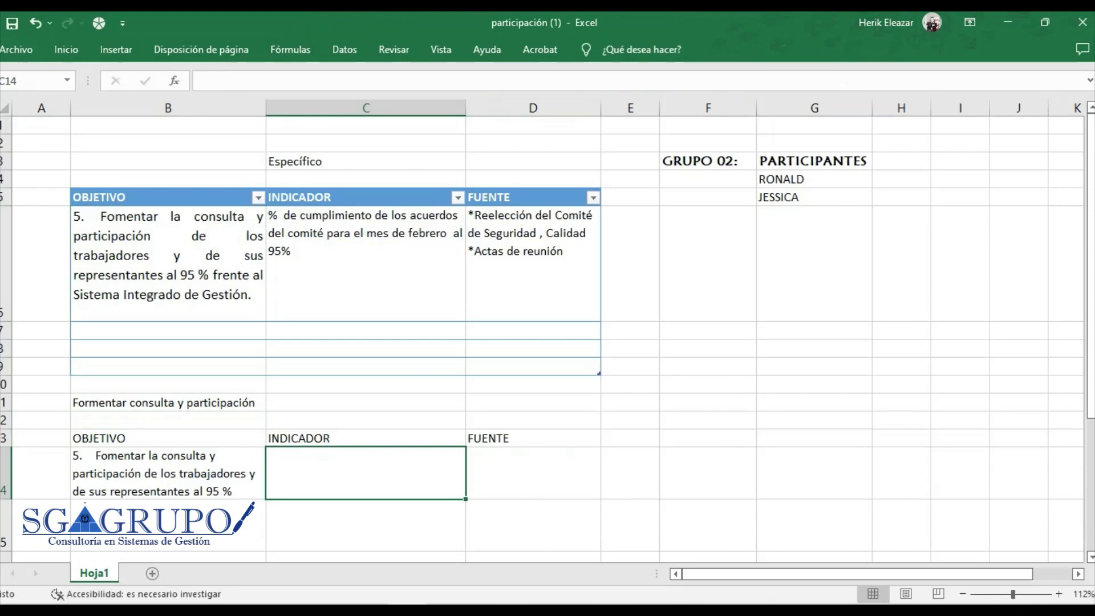
text(% cu)
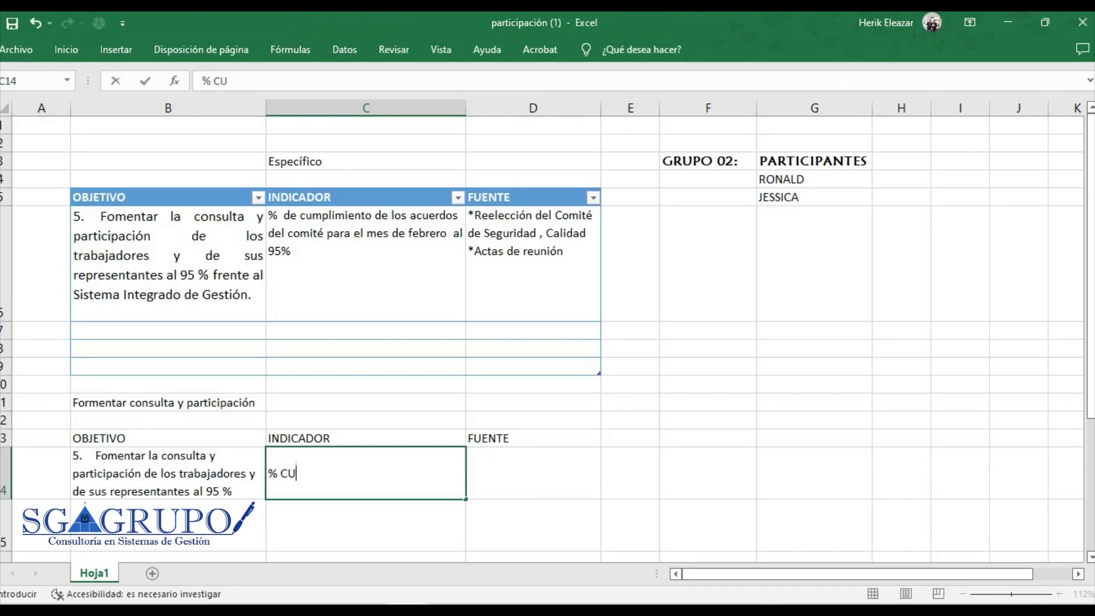
key(BackSpace)
key(BackSpace)
text(Cumplim)
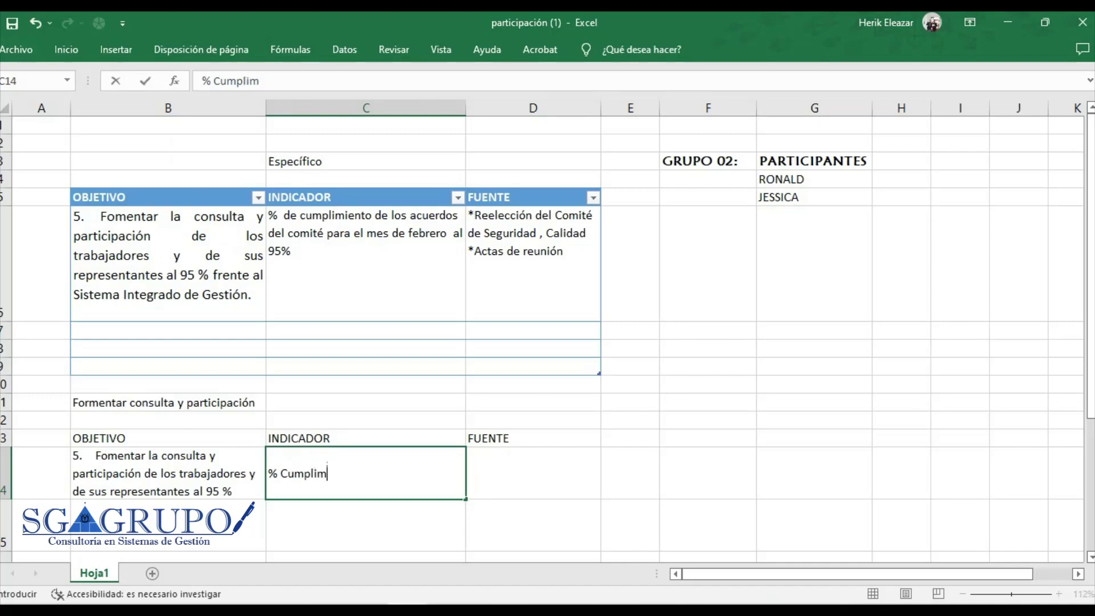
text(iento de los ac)
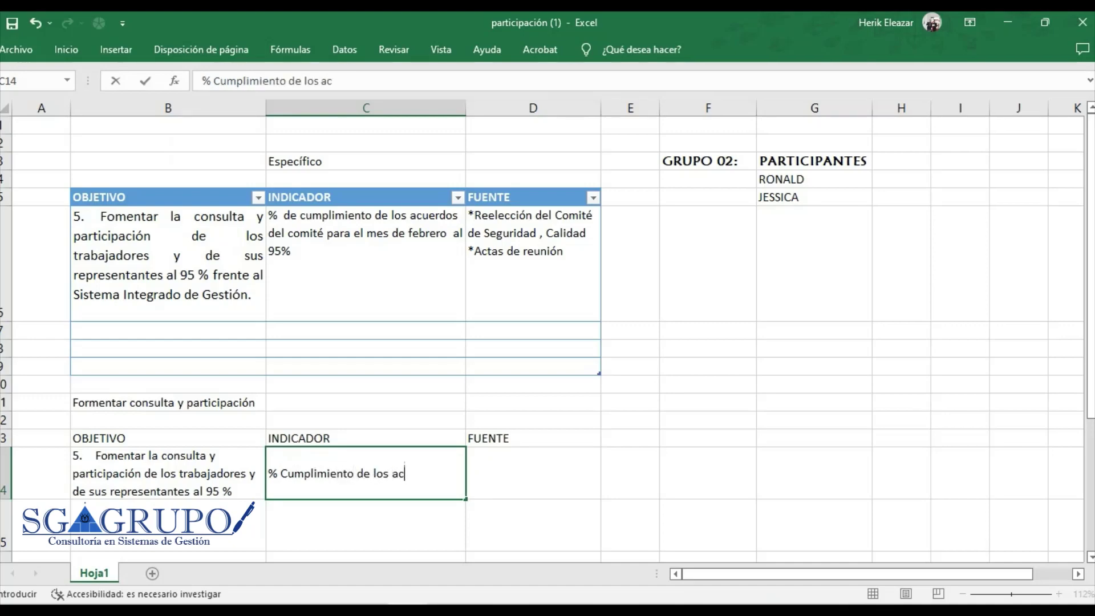
text(uerdos)
text( del comí)
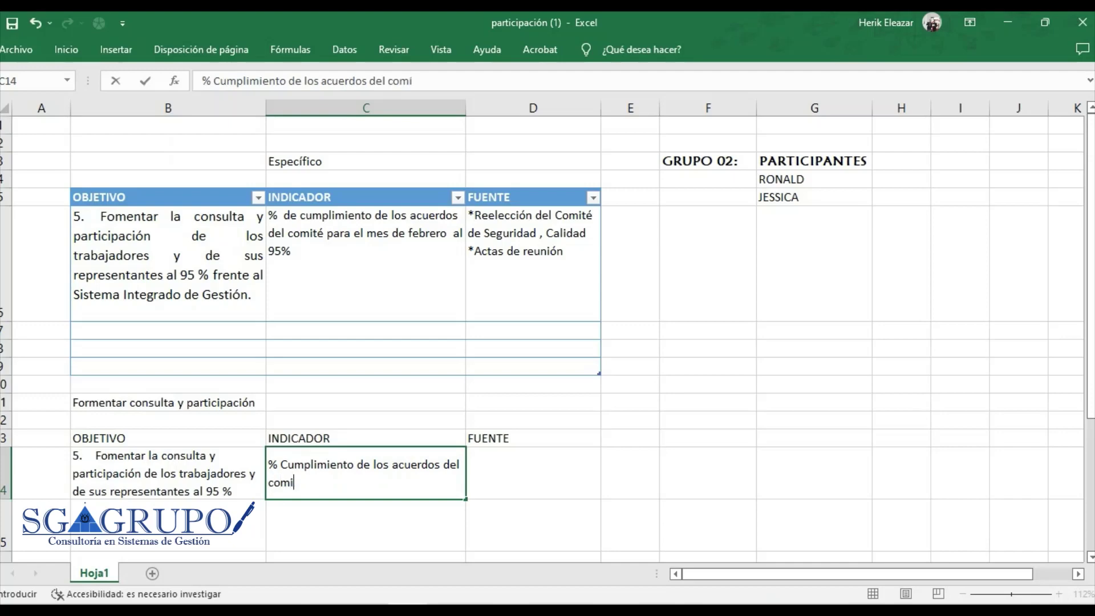
text(´t)
key(BackSpace)
key(BackSpace)
text(té)
key(Return)
Add the heading Meta in cell E13 and widen column E slightly
key(Up)
key(Right)
key(Right)
key(Up)
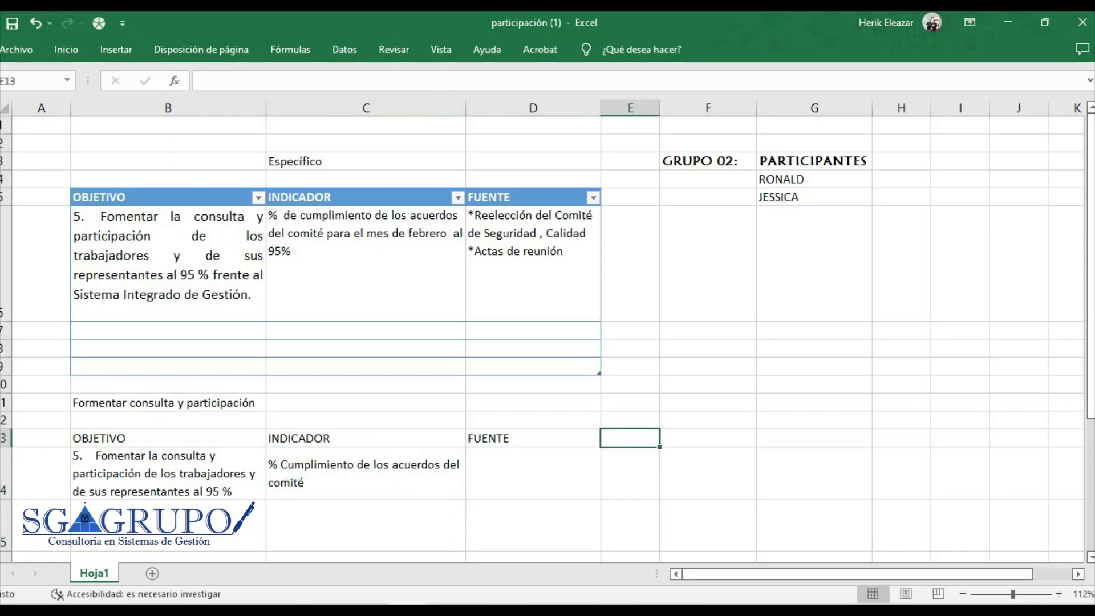
text(Meta)
key(Return)
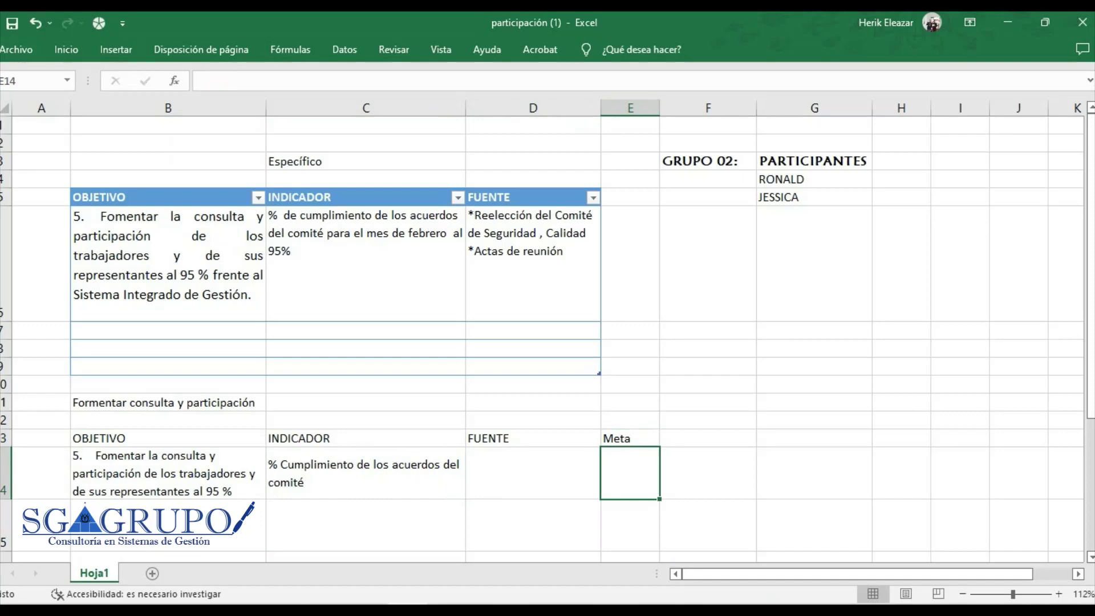
drag(660, 108, 679, 108)
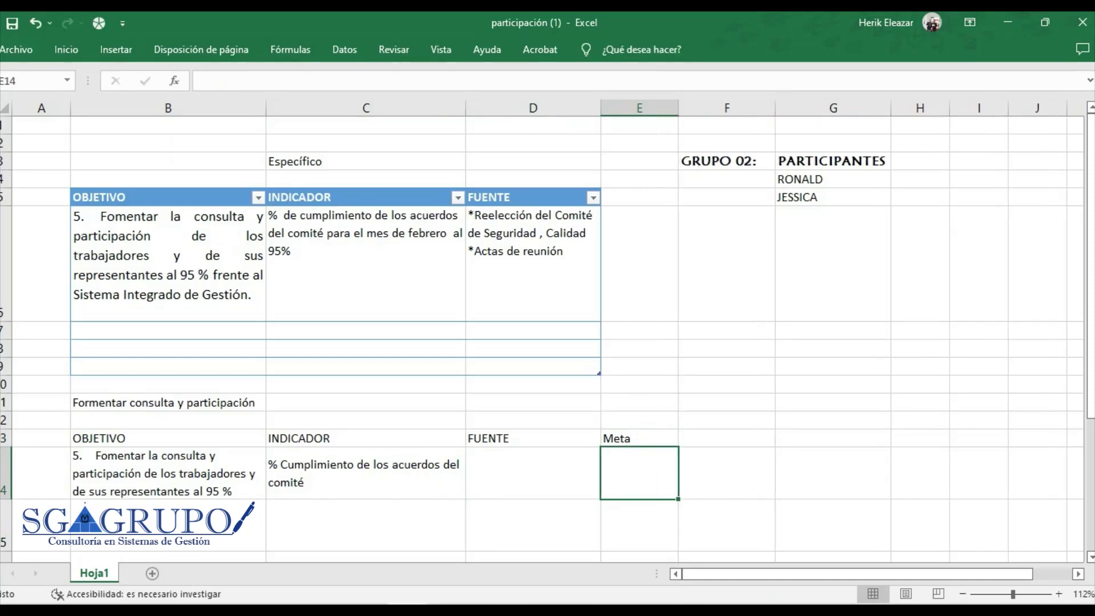
double_click(365, 482)
key(alt+Return)
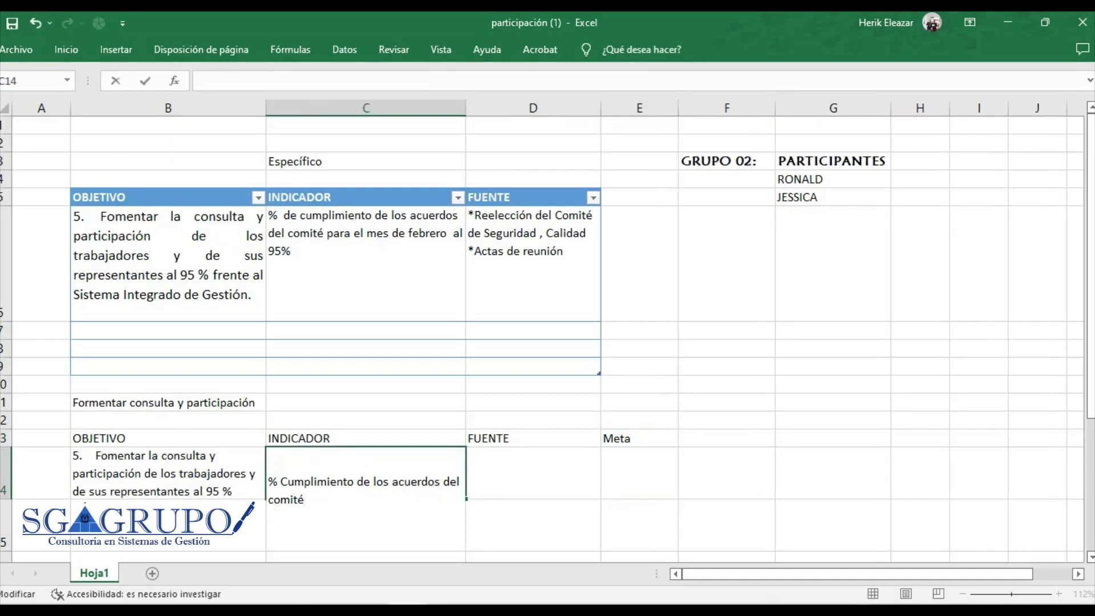
text(()
key(Escape)
Extend the indicator heading in cell C13 to read "INDICADOR - KPI"
key(Up)
key(F2)
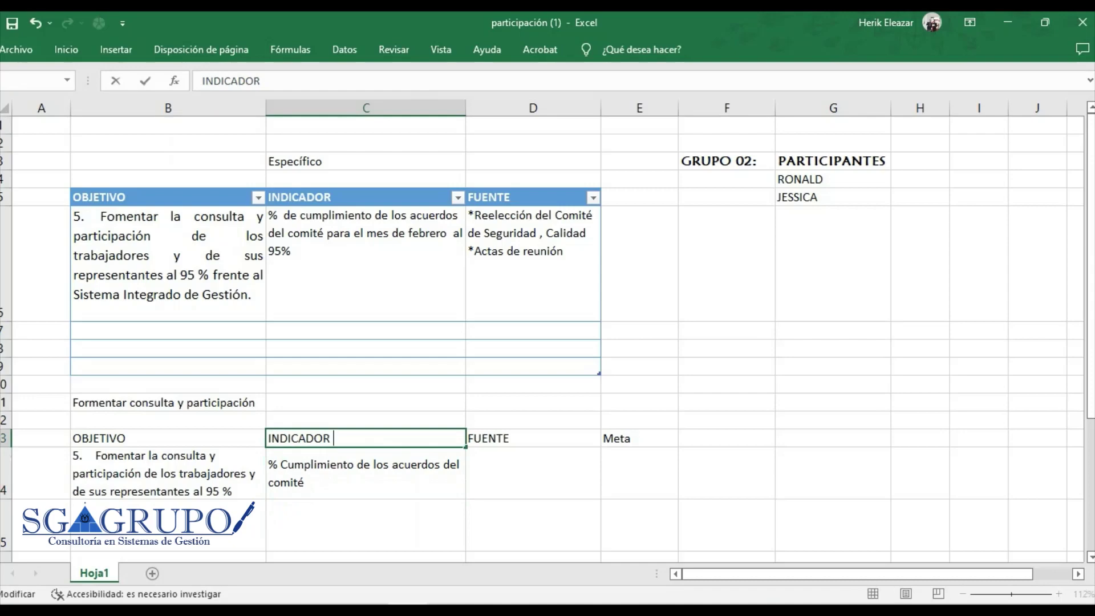
text(- KPI)
key(Return)
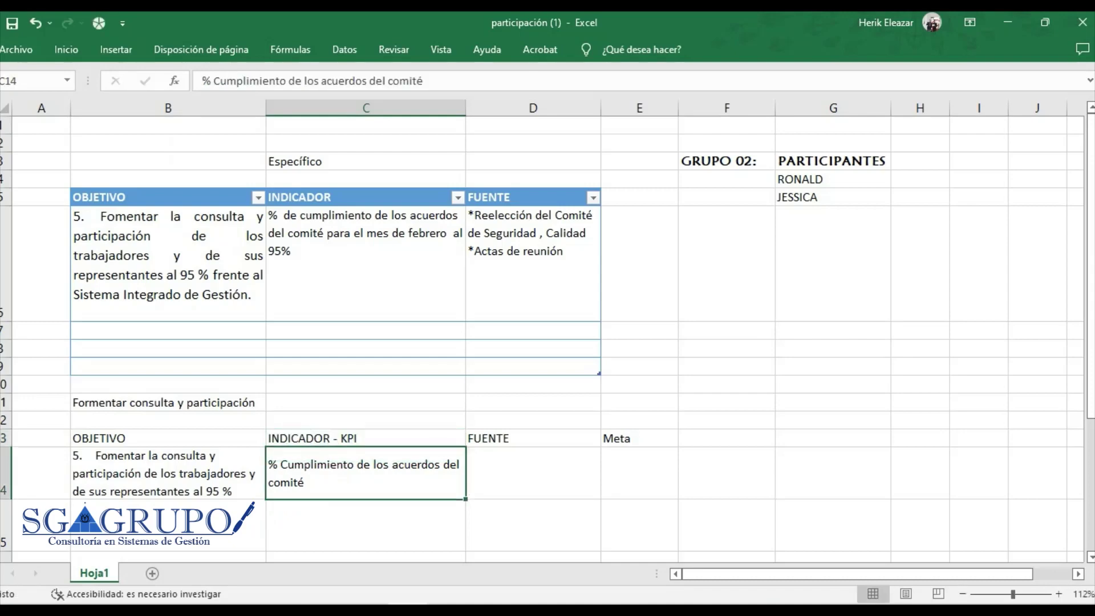
click(168, 473)
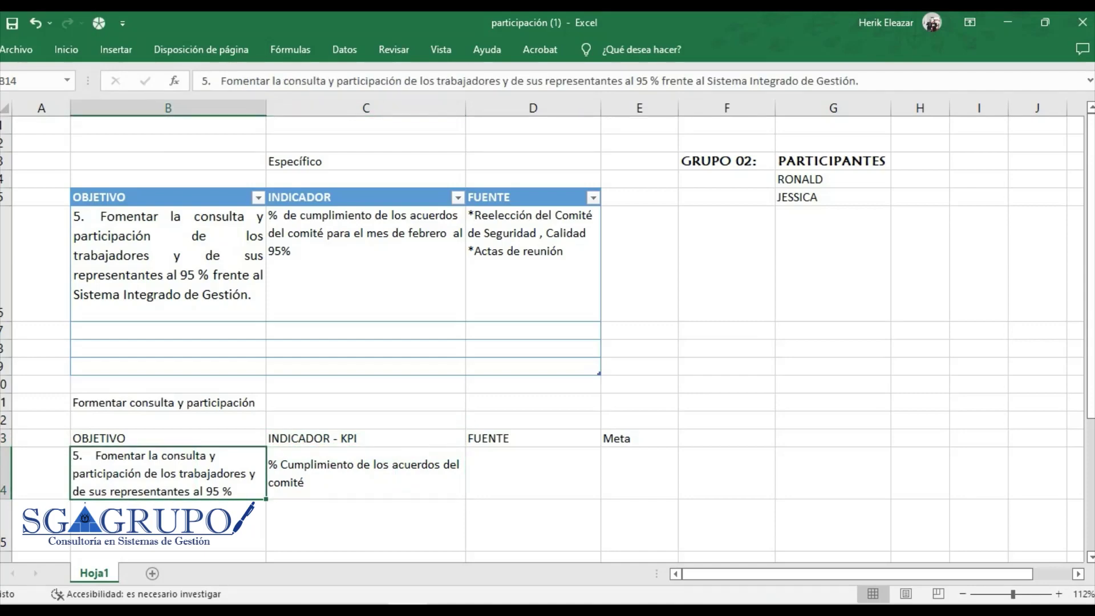
click(365, 473)
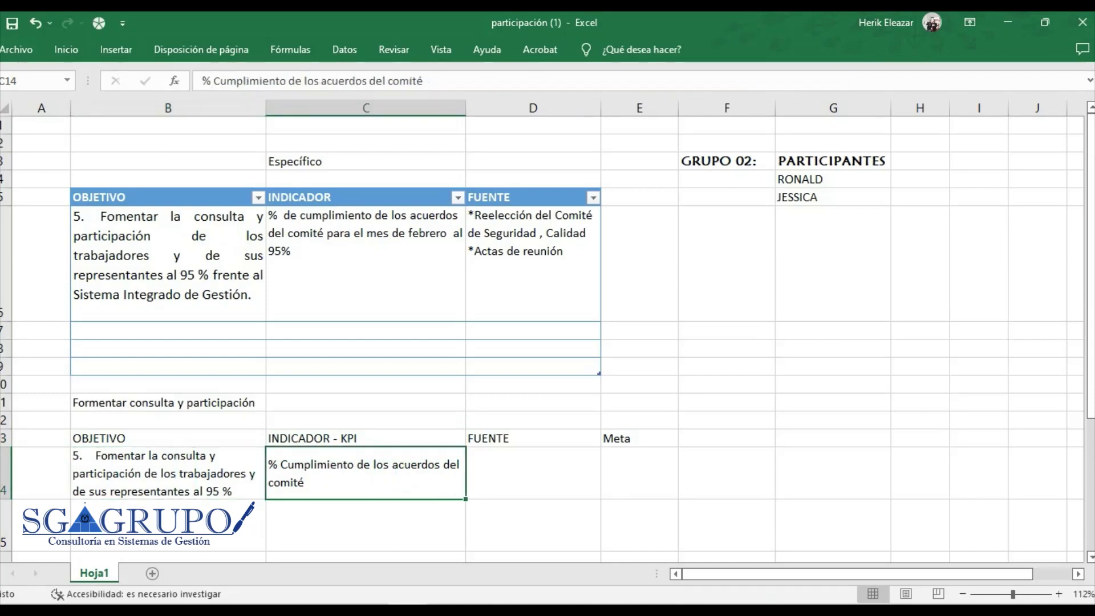
click(533, 473)
click(639, 473)
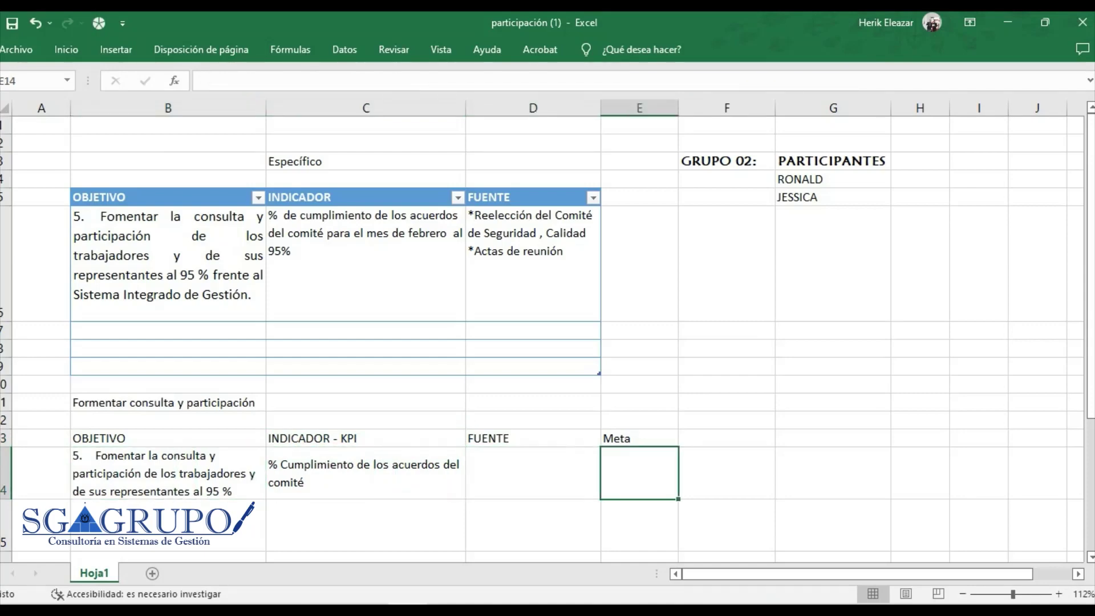
click(365, 525)
Widen column E a little more and enter the target "Mayor o igual al 95%" in cell E14 under Meta
click(638, 472)
drag(678, 108, 690, 108)
text(maYOR)
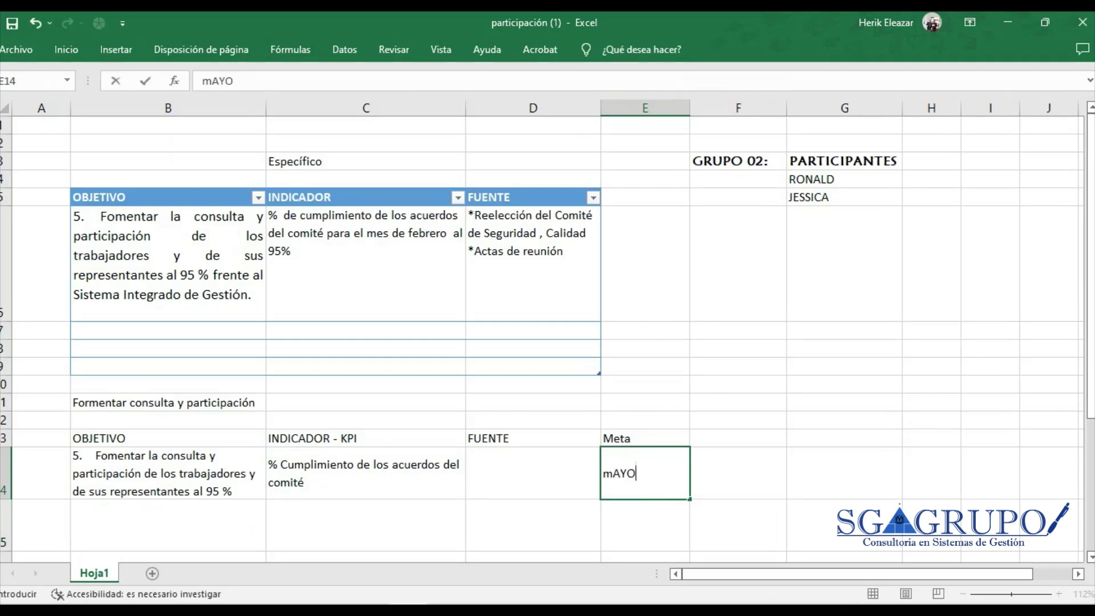
key(BackSpace)
key(BackSpace)
key(BackSpace)
key(BackSpace)
key(BackSpace)
text(Mayor)
text(o igual al)
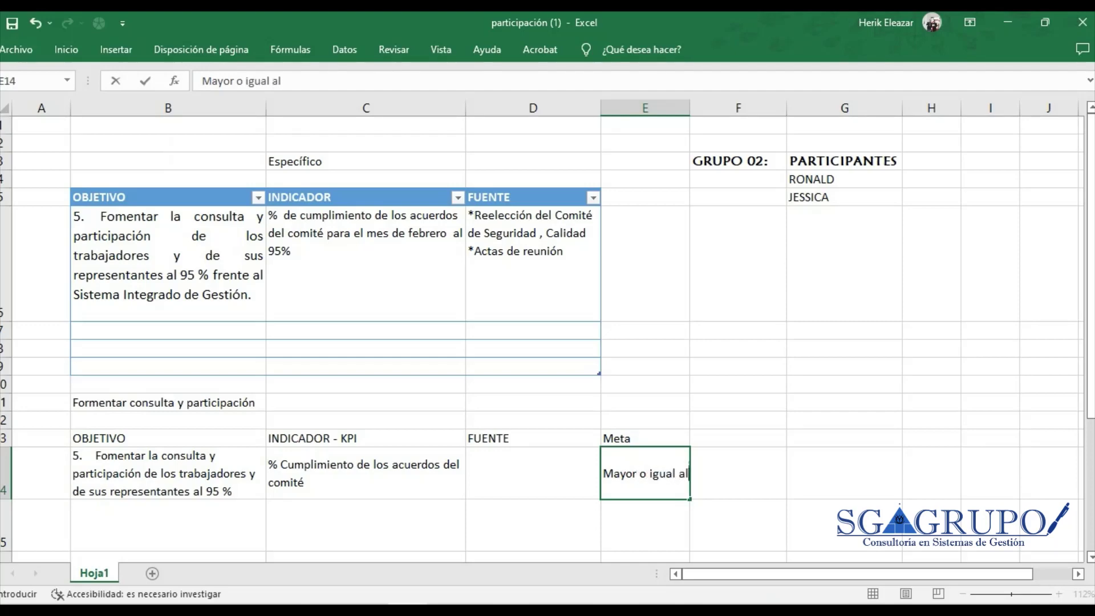
text( 95)
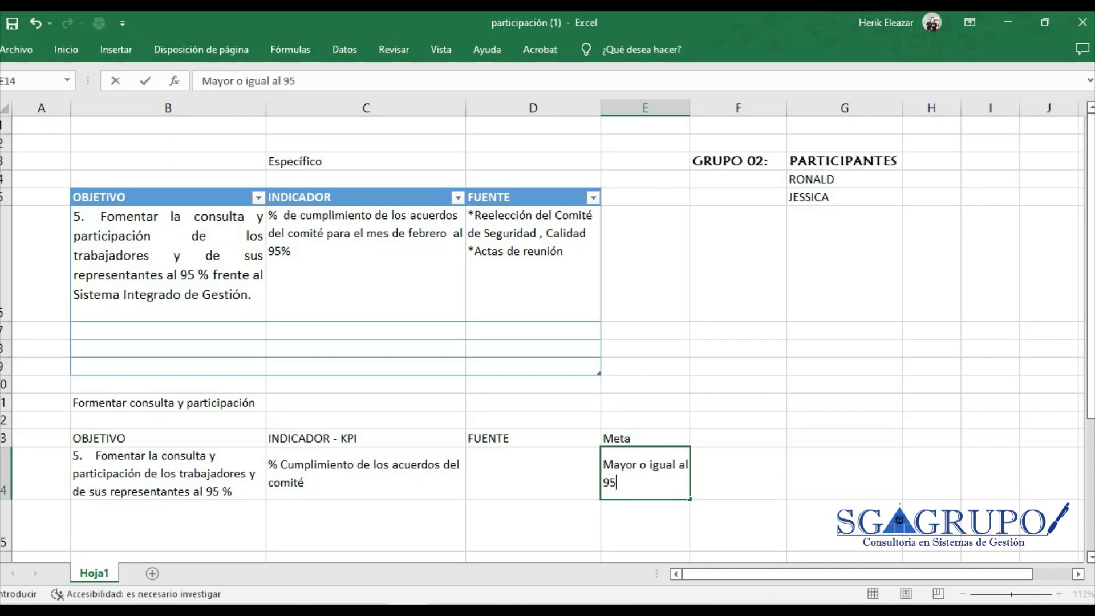
text(%)
key(Return)
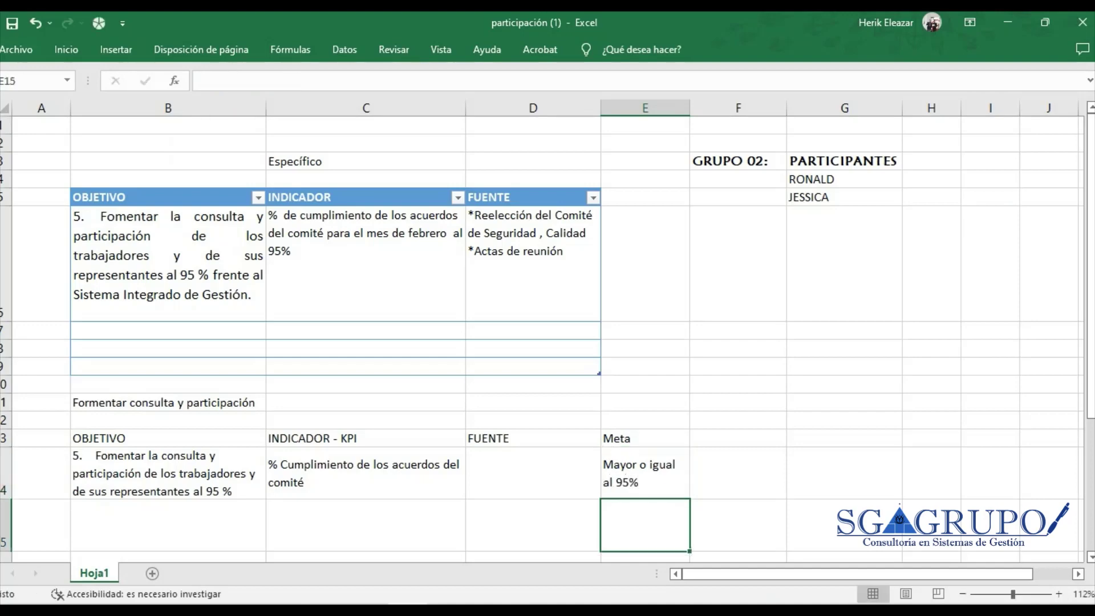
Shorten the target in cell E14 to just "95%" by removing the wording in front of it
double_click(633, 465)
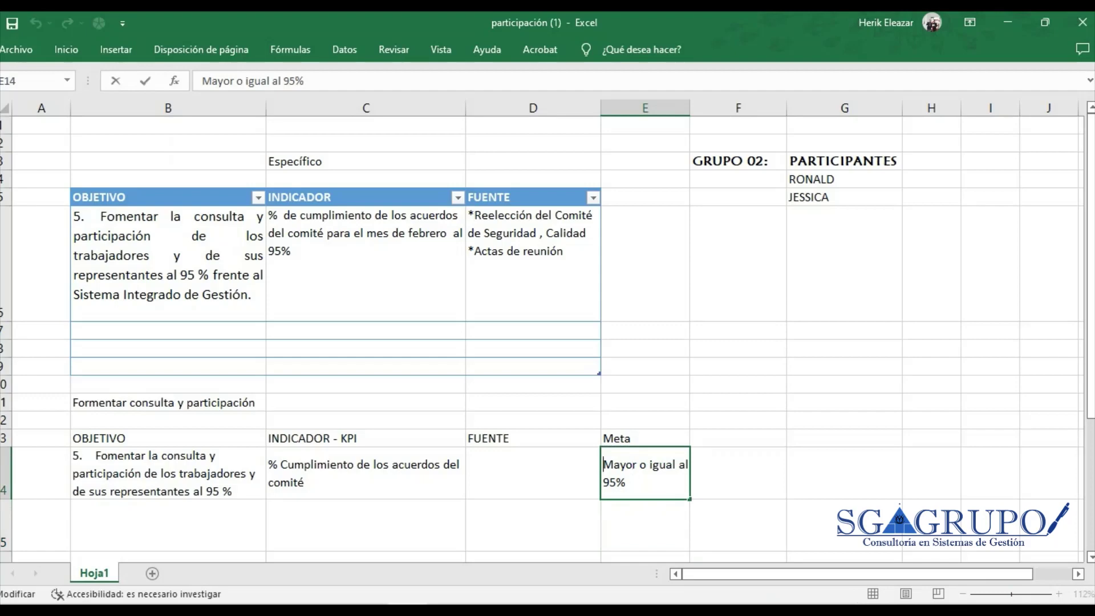
drag(603, 465, 688, 465)
key(BackSpace)
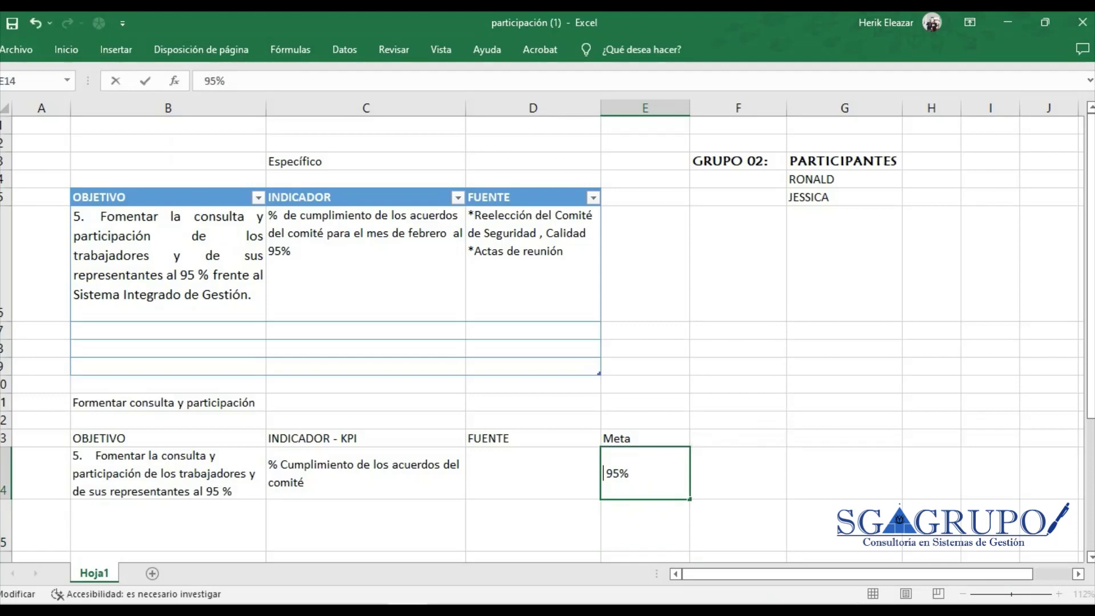
key(Delete)
key(Return)
click(644, 473)
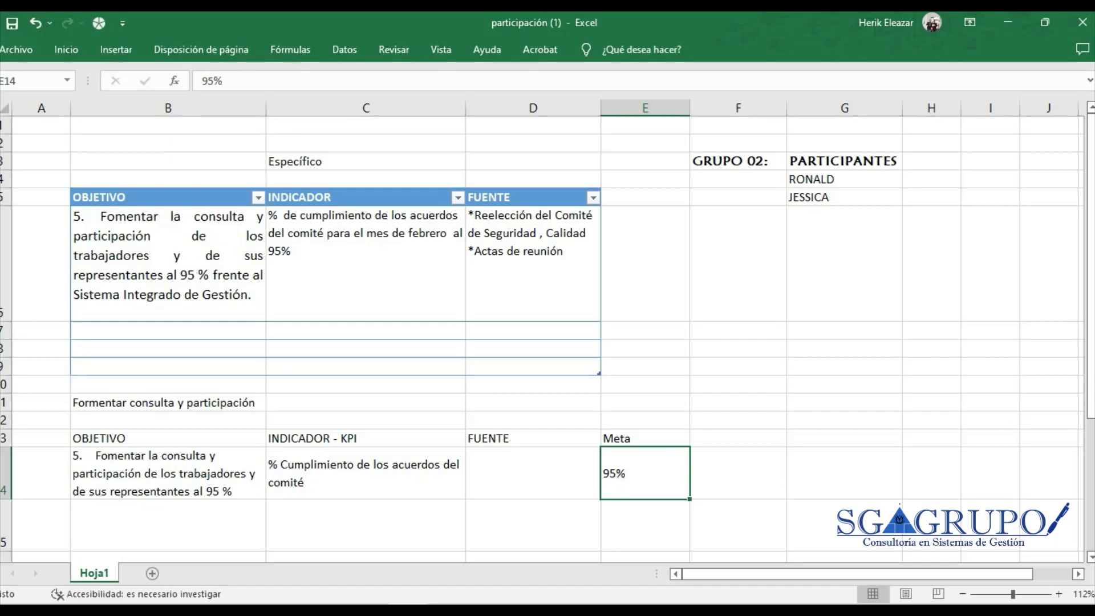
Put the wording "Mayor o igual al" back in front of 95% in cell E14
double_click(604, 473)
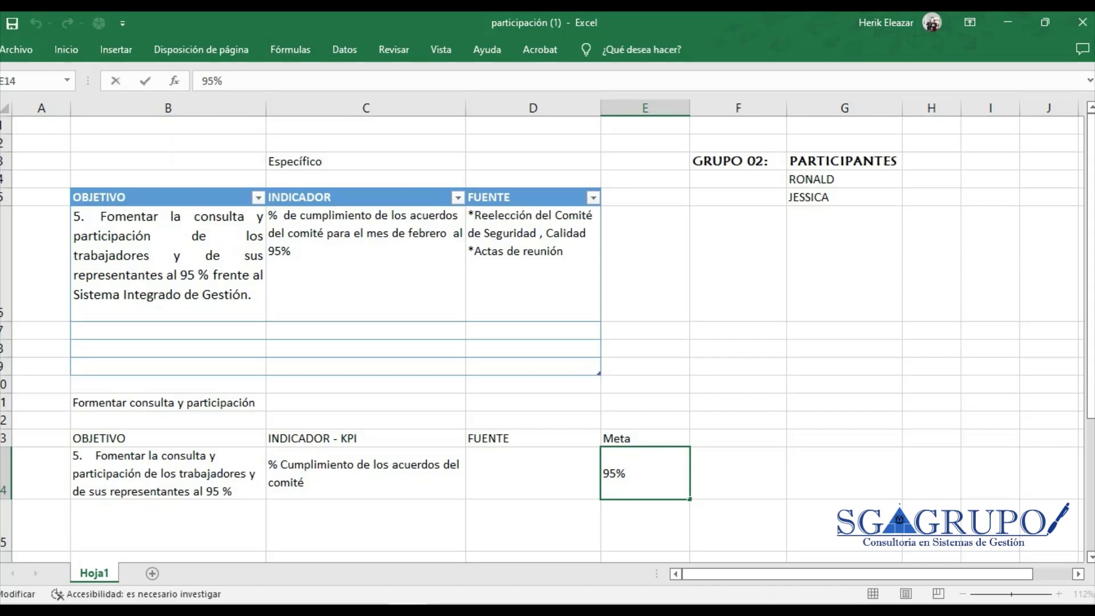
text(Mayor o igu)
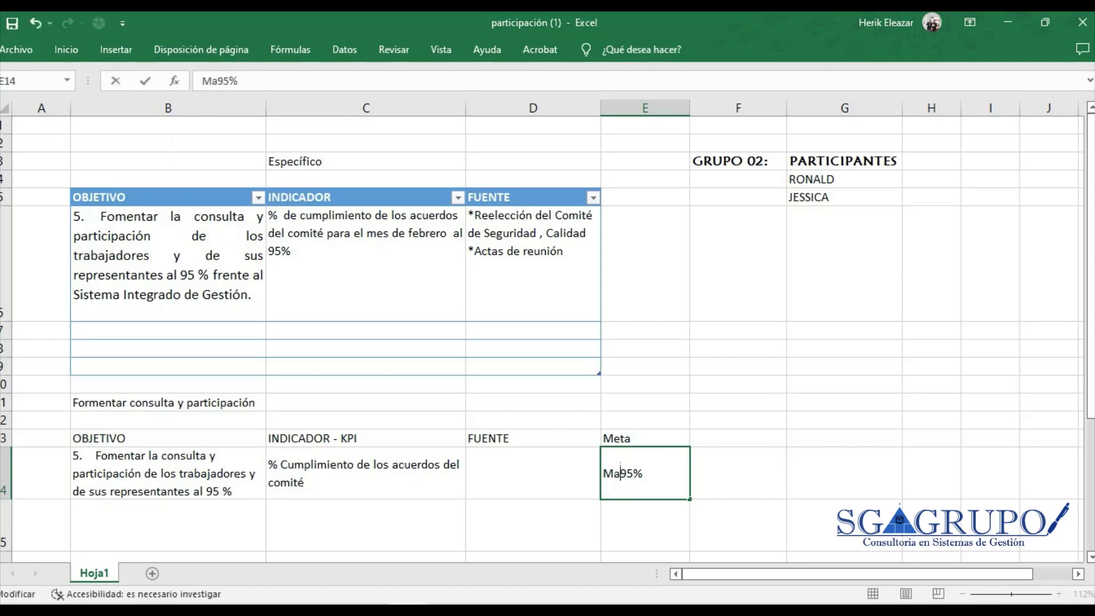
text(al al)
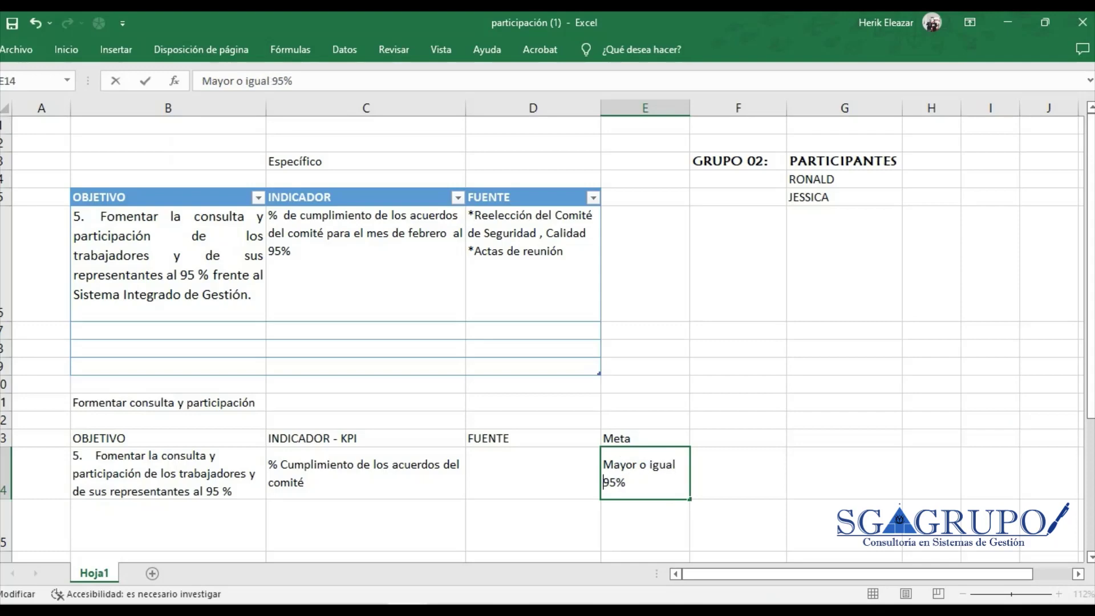
key(Return)
click(644, 473)
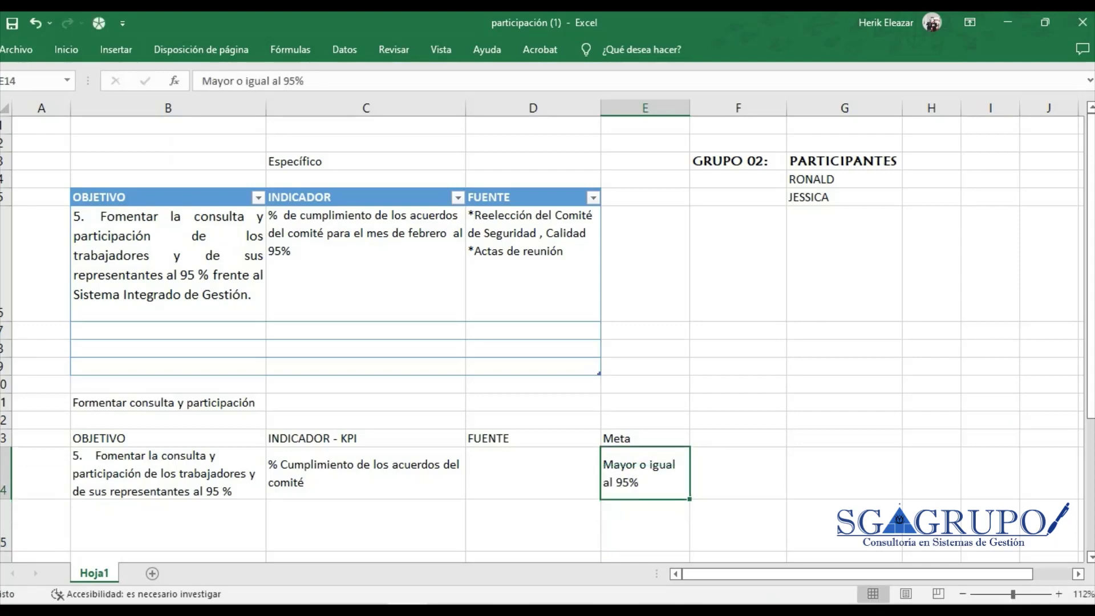
Enter the example range "%50 y 60%" in cell F12, above the new table
click(738, 473)
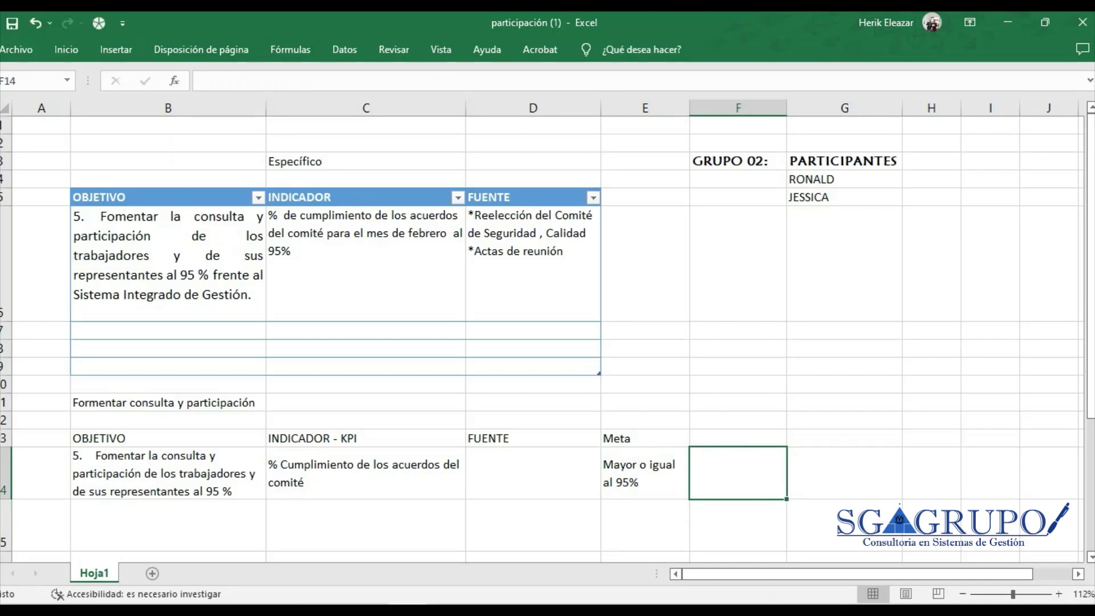
click(738, 419)
text(50 )
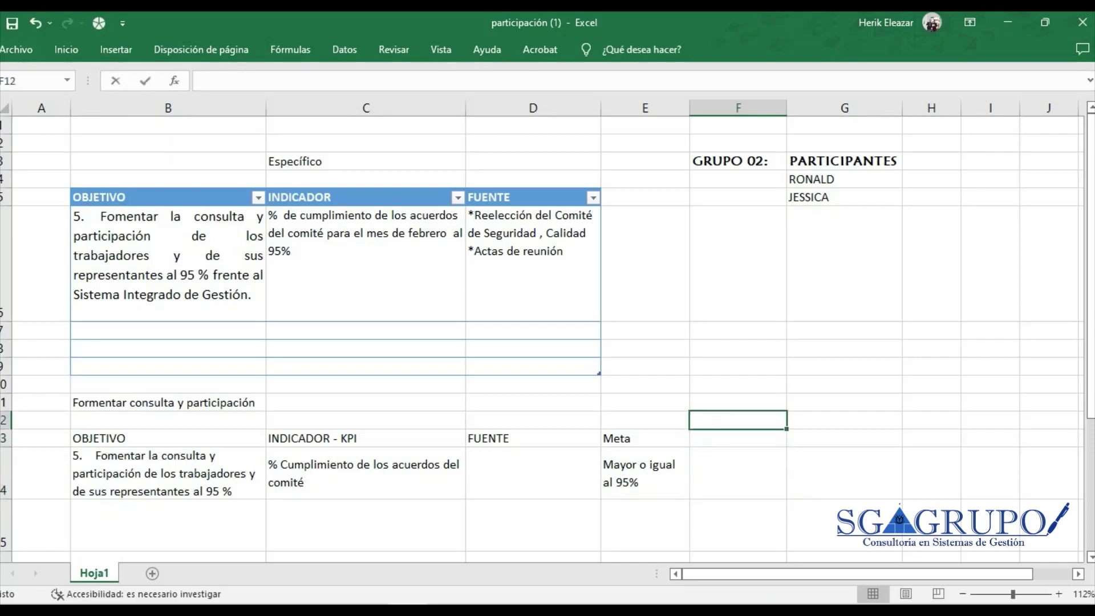
text( y)
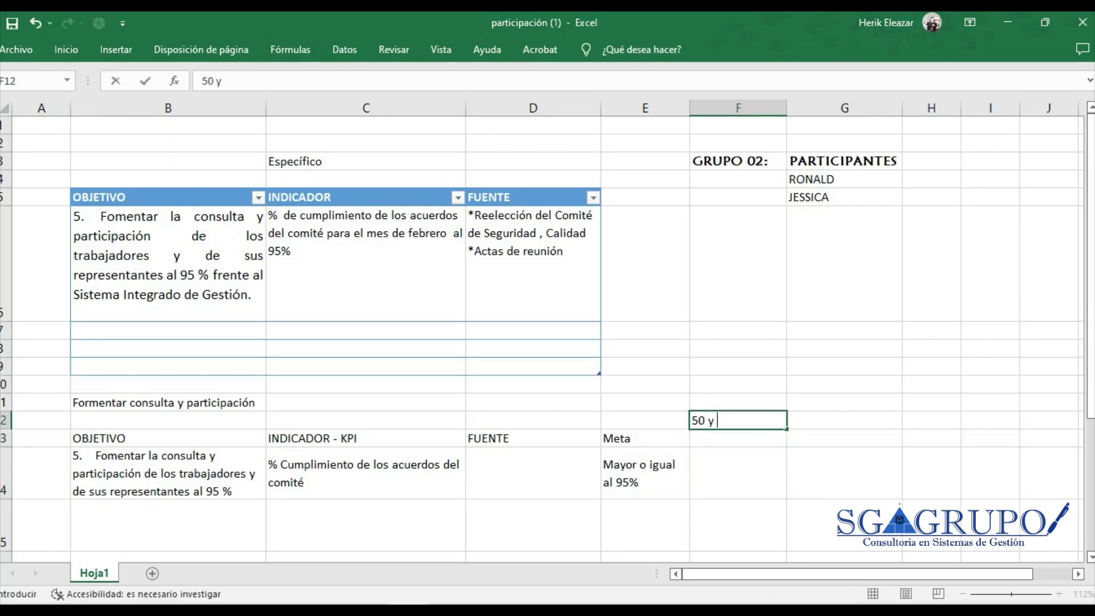
text( 60%)
click(692, 420)
text(%)
key(Return)
click(738, 420)
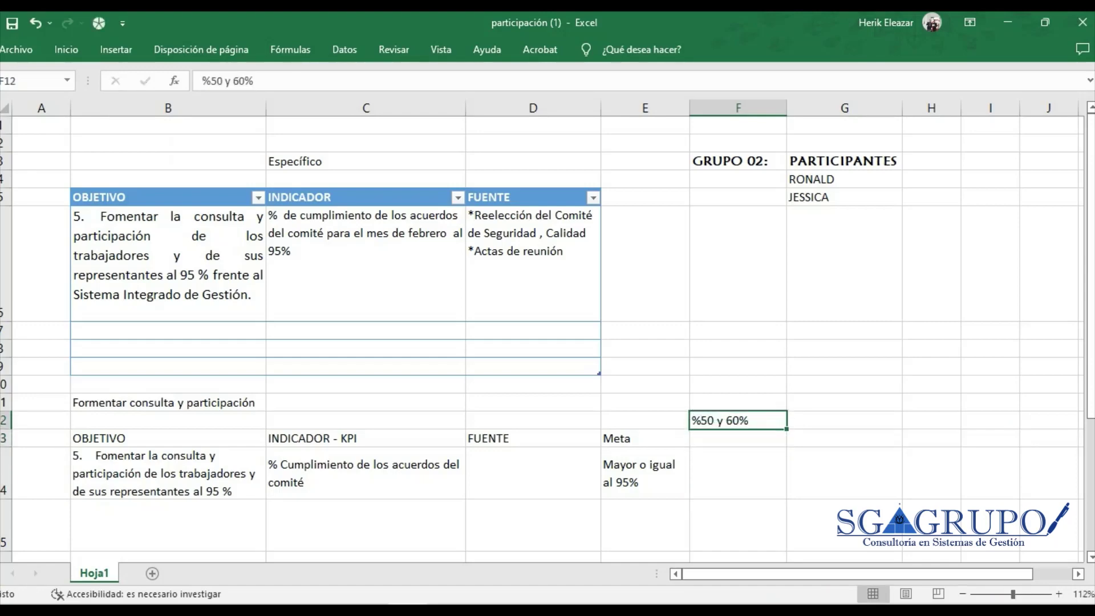
click(844, 421)
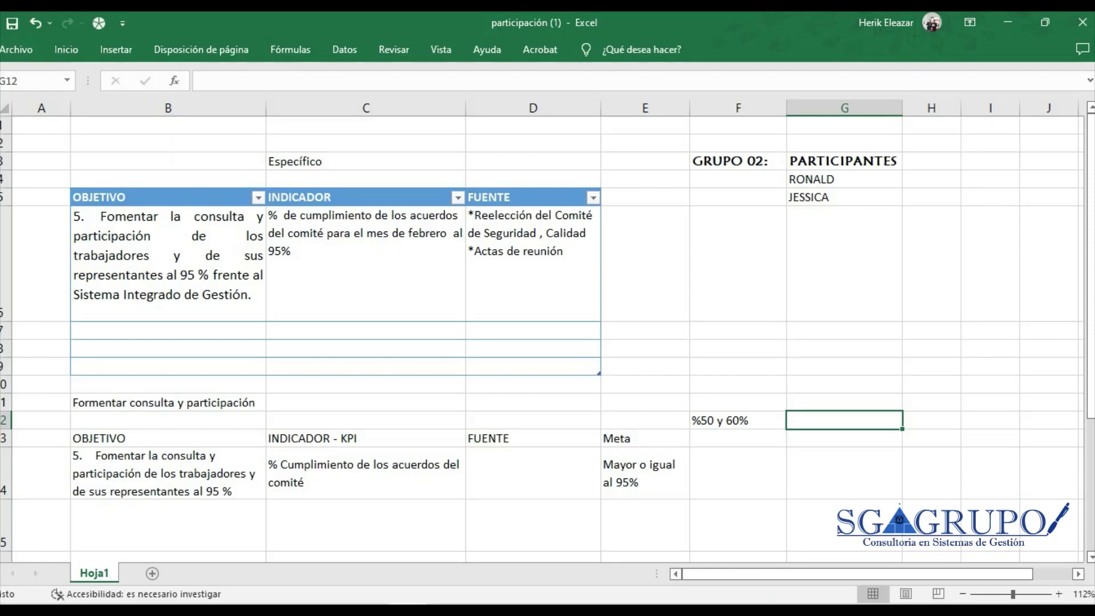
Replace the example in cell F12 with 50% and clear the cell again
click(738, 420)
text(50%)
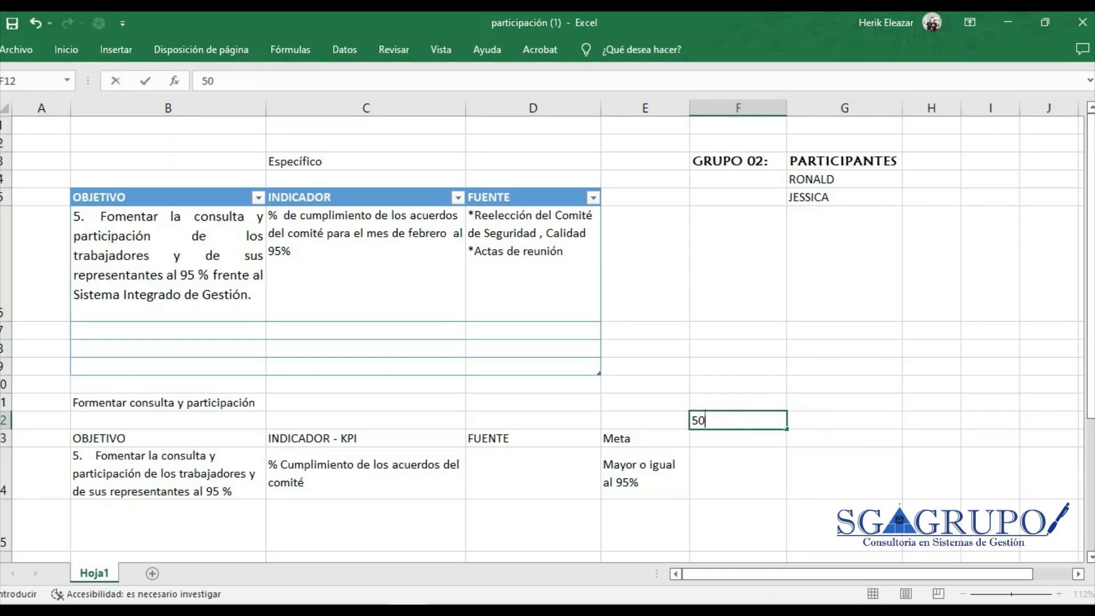
key(Return)
click(737, 420)
click(845, 420)
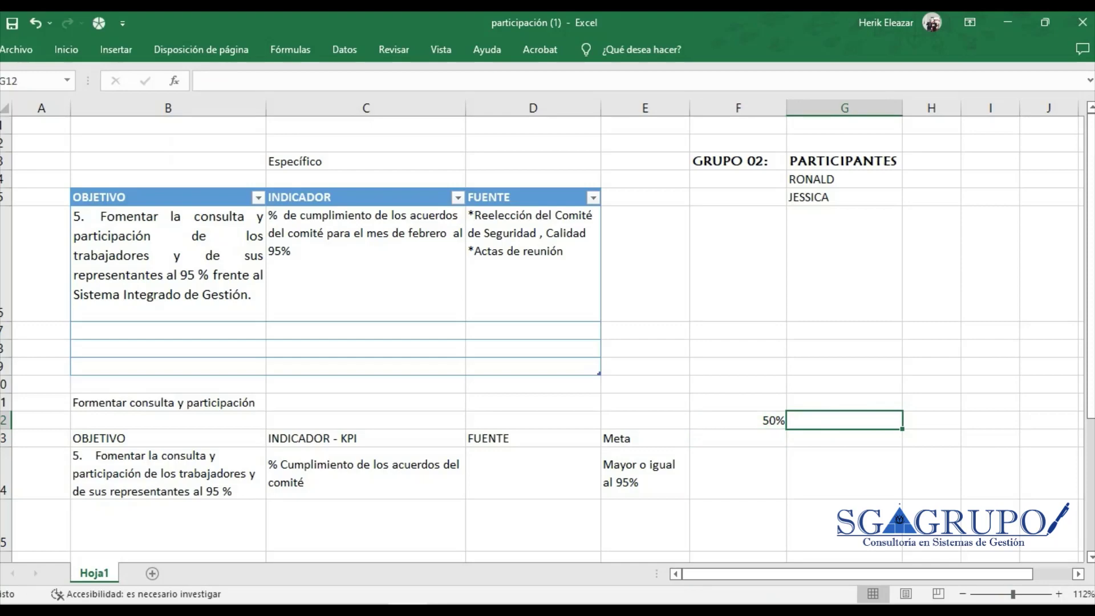
click(738, 420)
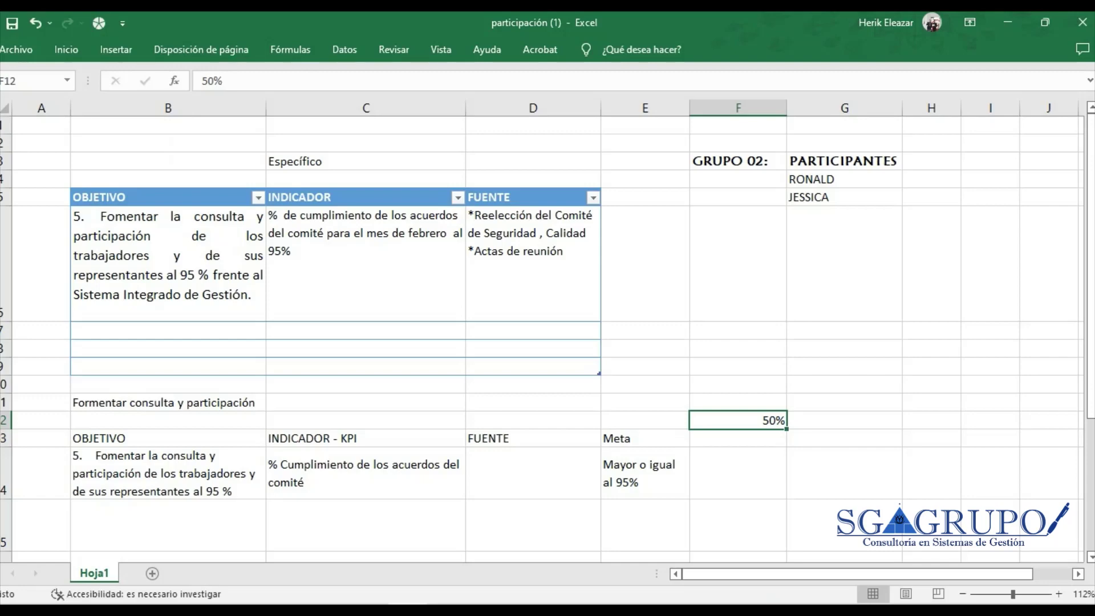
key(Delete)
Examine the objective and indicator in row 14, the original indicator in C6, and the committee re-election source in D6
drag(168, 474, 365, 473)
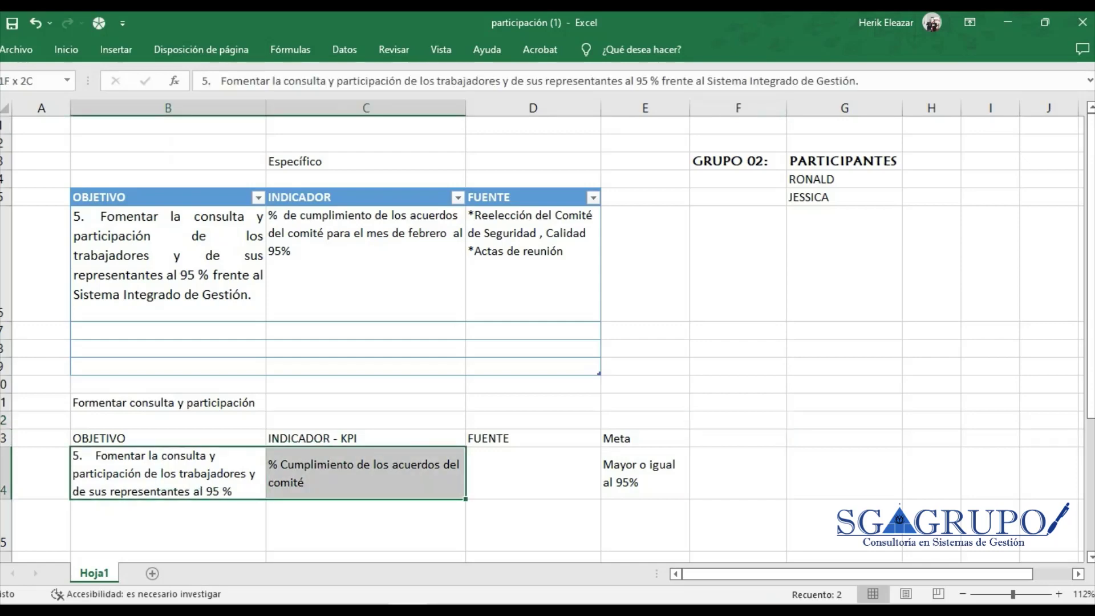
click(365, 473)
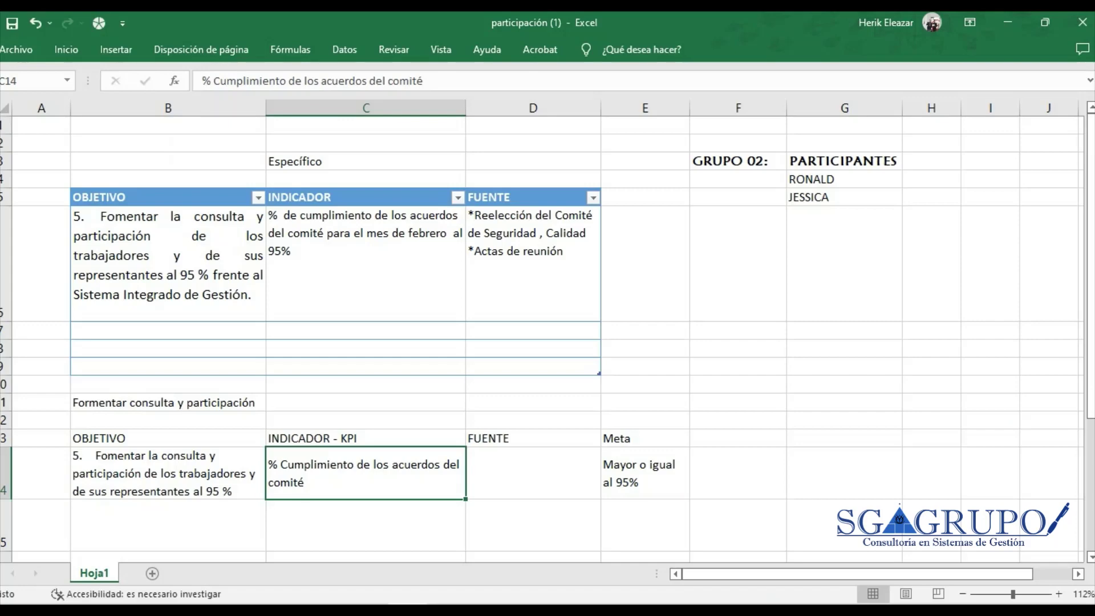
click(365, 264)
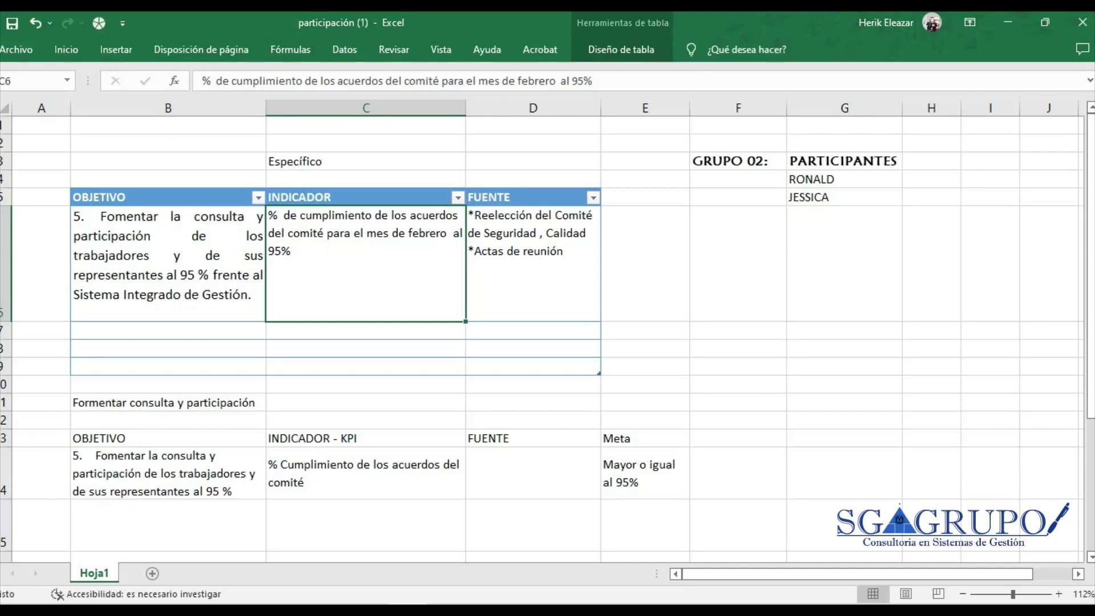
click(533, 438)
double_click(580, 233)
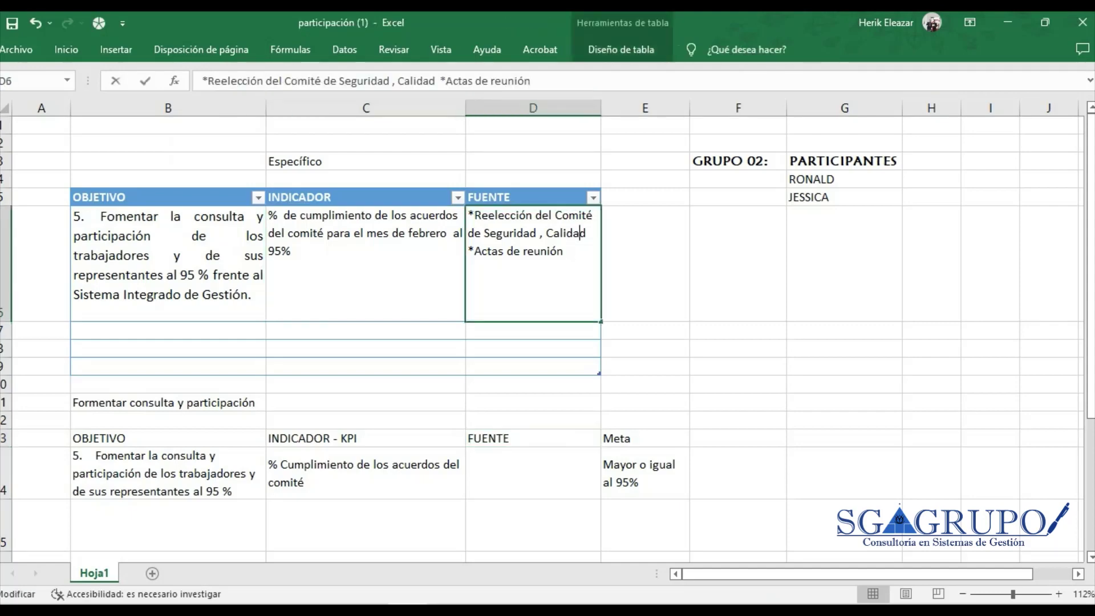
drag(586, 233, 468, 215)
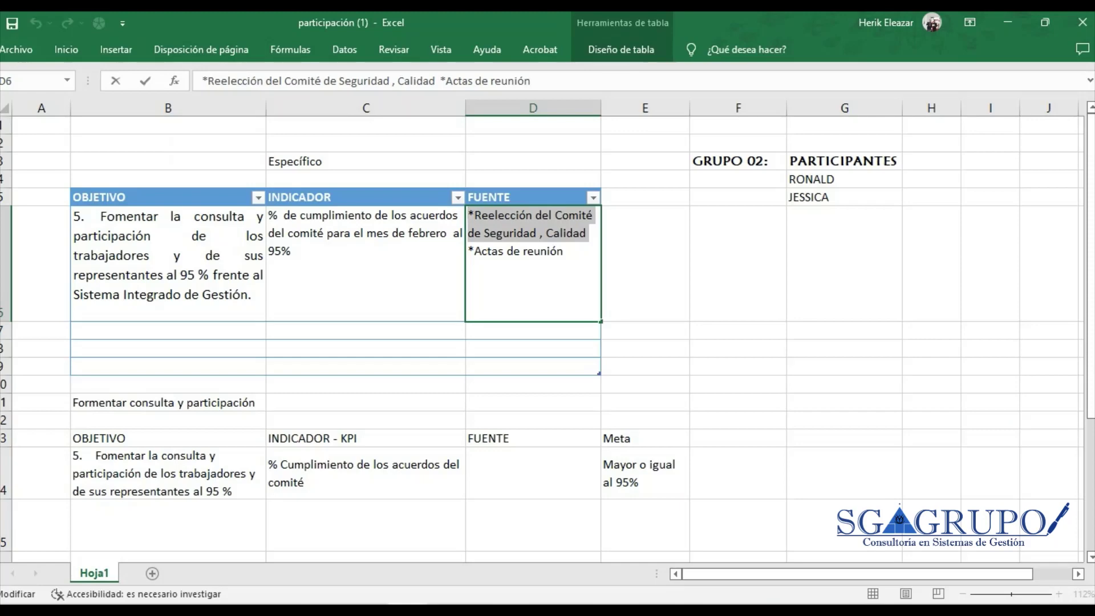
Enter "1. Actas de reunión" as the first source in cell D14, under FUENTE in the new table
click(533, 472)
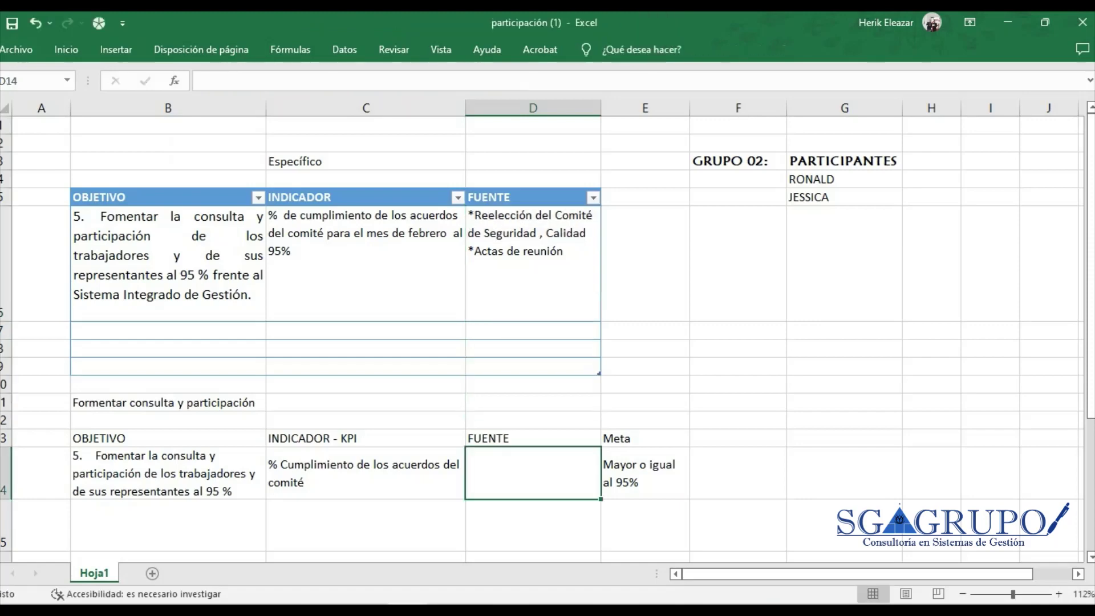
double_click(533, 473)
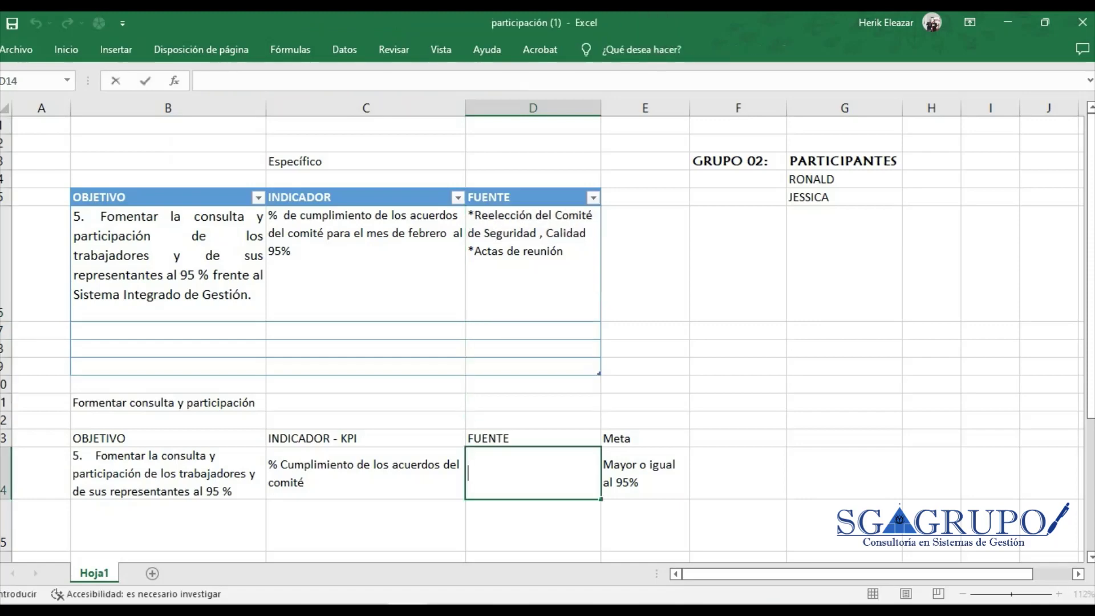
text(Actas de reunión)
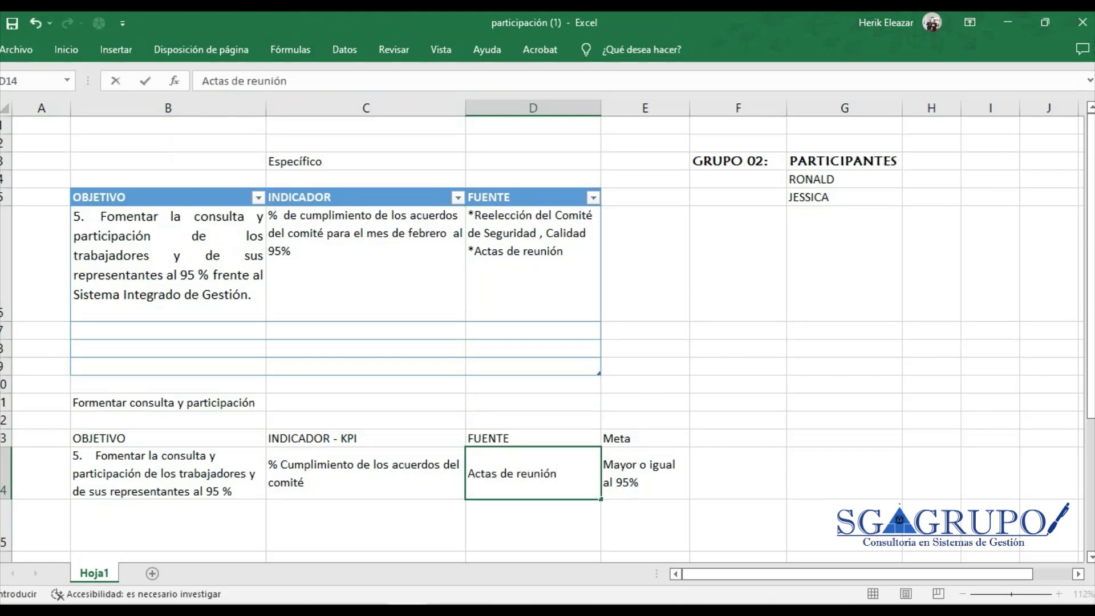
click(475, 473)
key(Left)
text(1.)
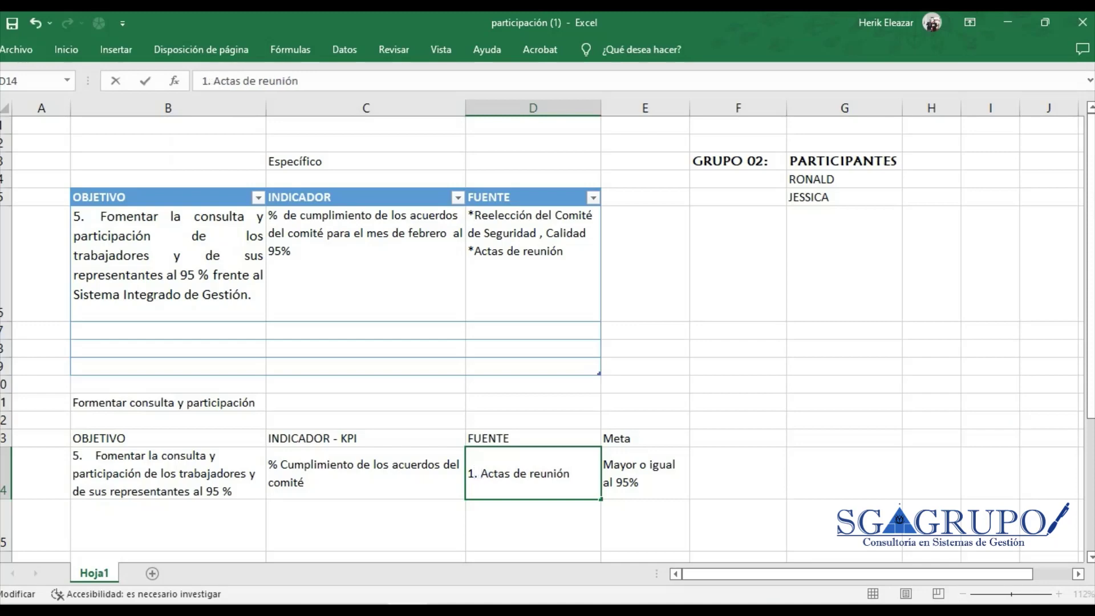
Add a second line to cell D14 reading "2. Registro o evidencia del cumplimiento de los acuerdos"
key(End)
key(alt+Return)
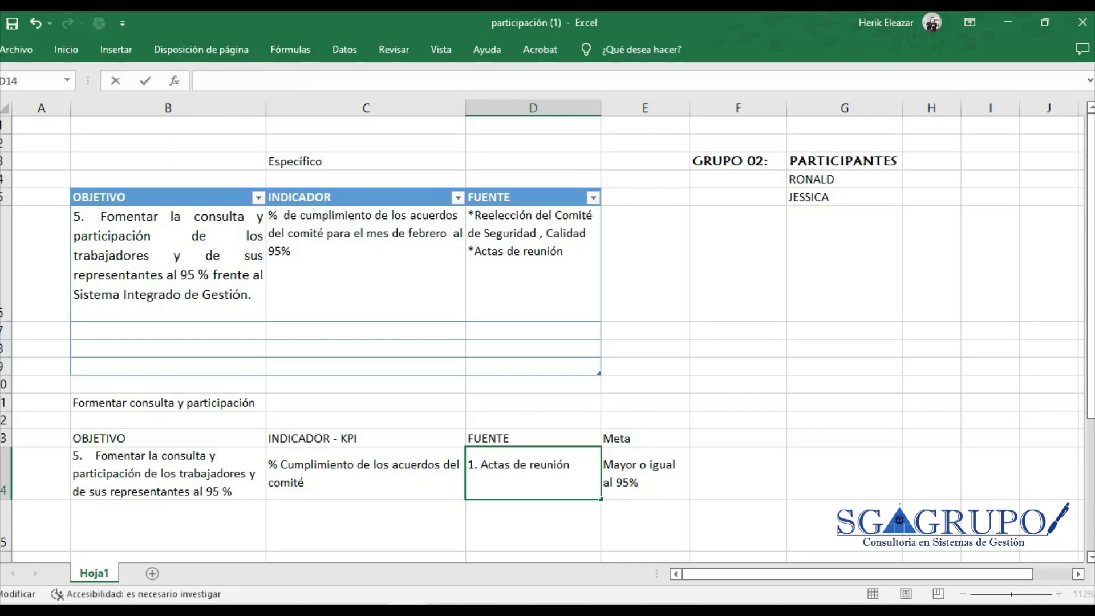
text(2. Registro o evi)
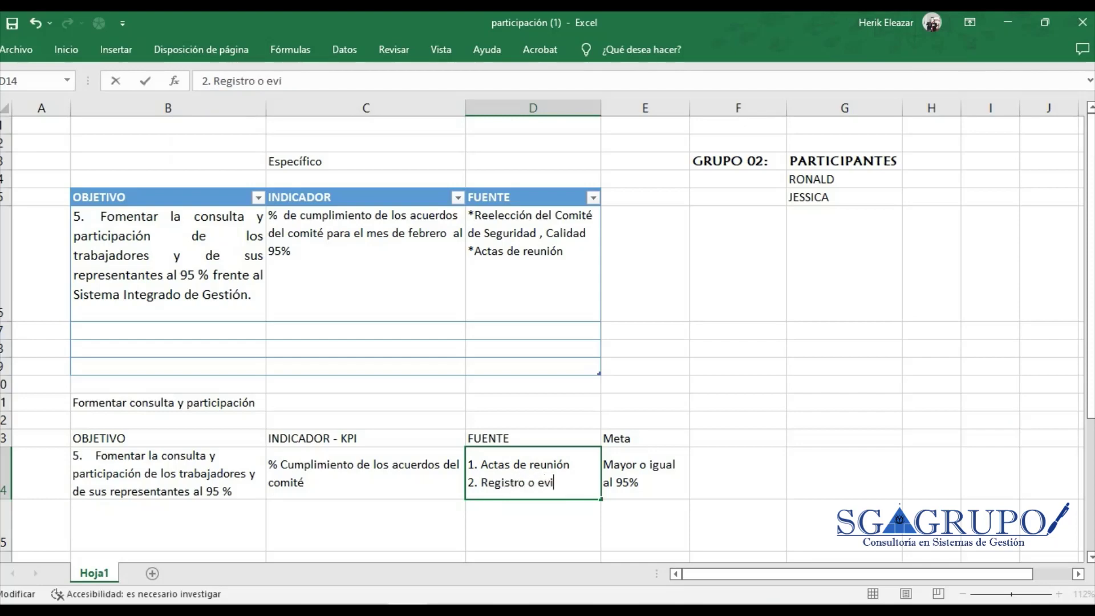
text(dencia del cump)
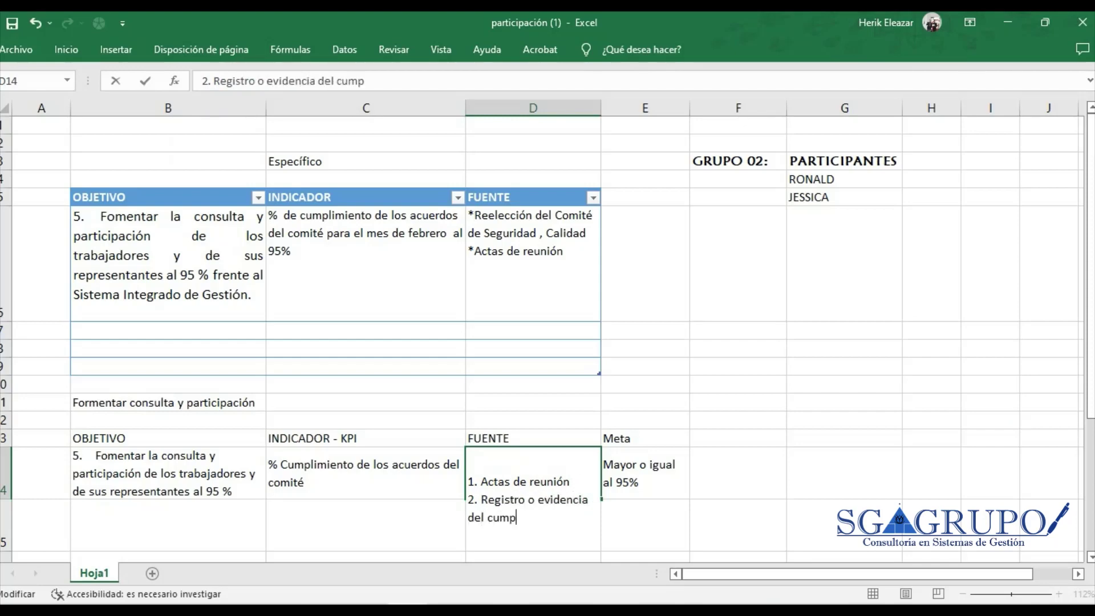
text(limiento de los acuerdos)
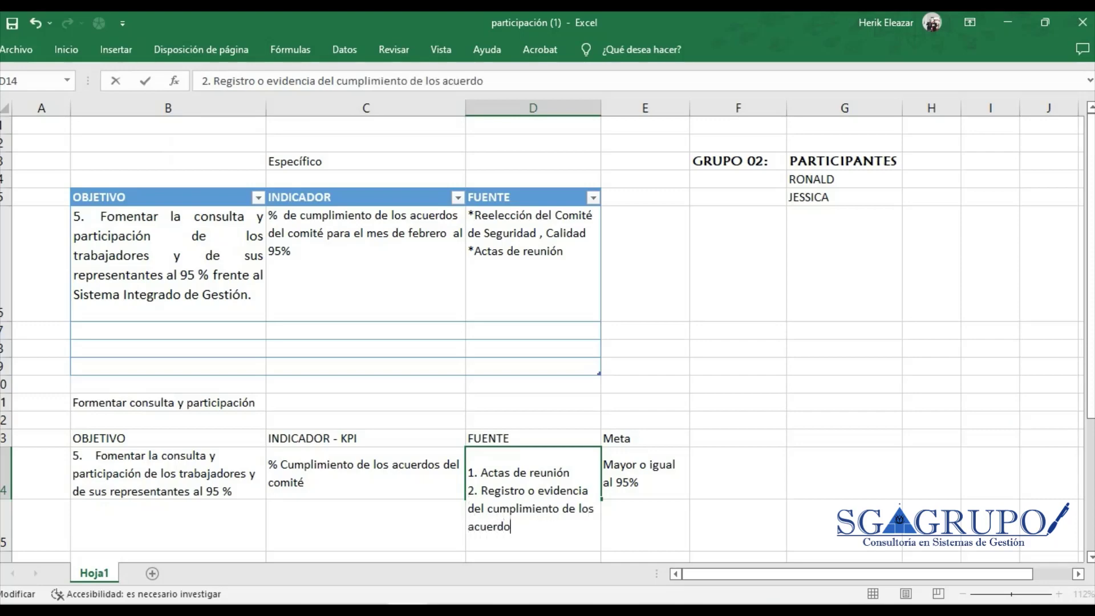
key(Return)
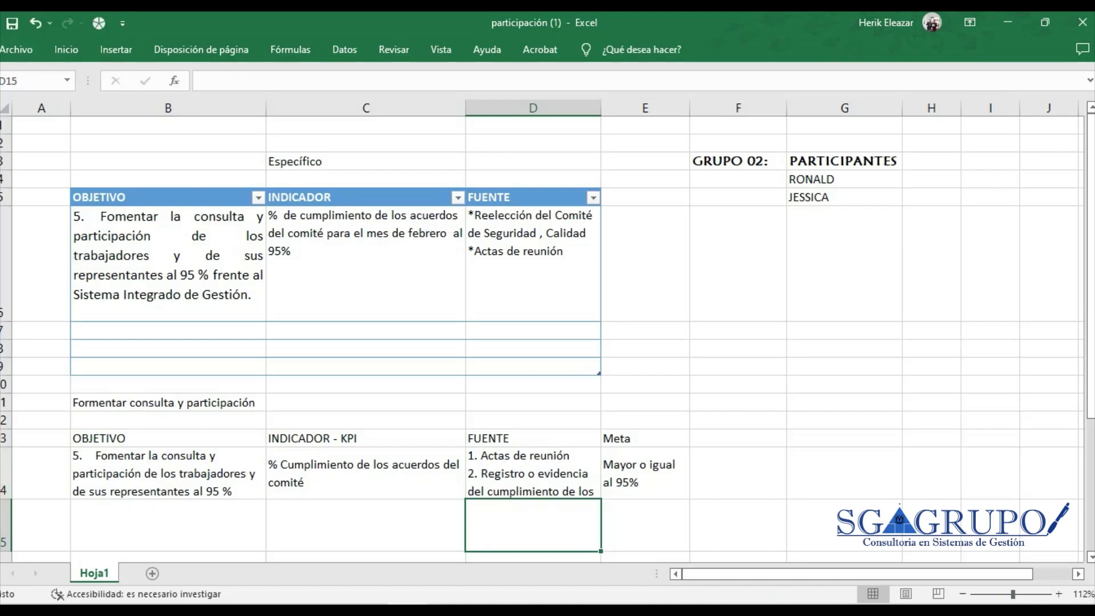
Widen column D slightly and make row 14 taller so the whole source text in D14 fits
drag(601, 108, 619, 107)
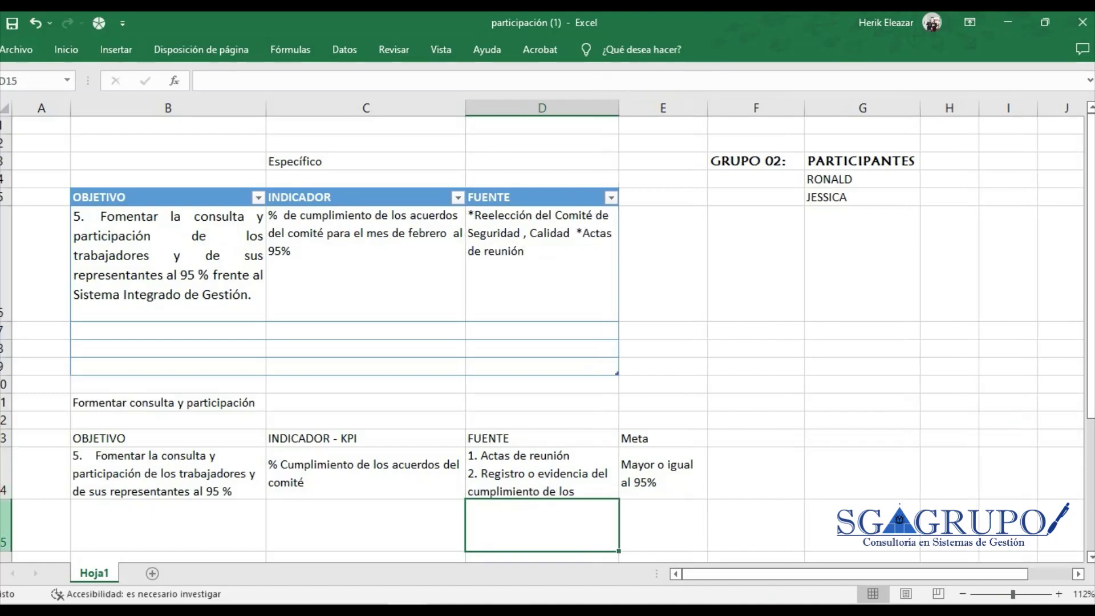
click(5, 473)
drag(6, 498, 11, 524)
click(542, 485)
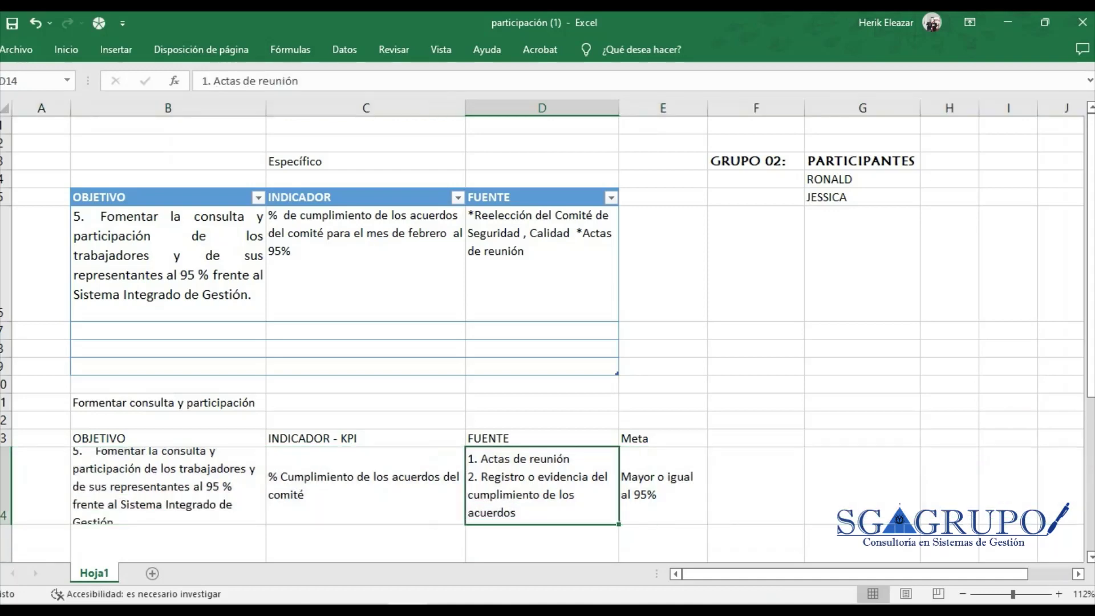
Add the column heading "Fórmula" in cell F13, beside the Meta heading
click(365, 485)
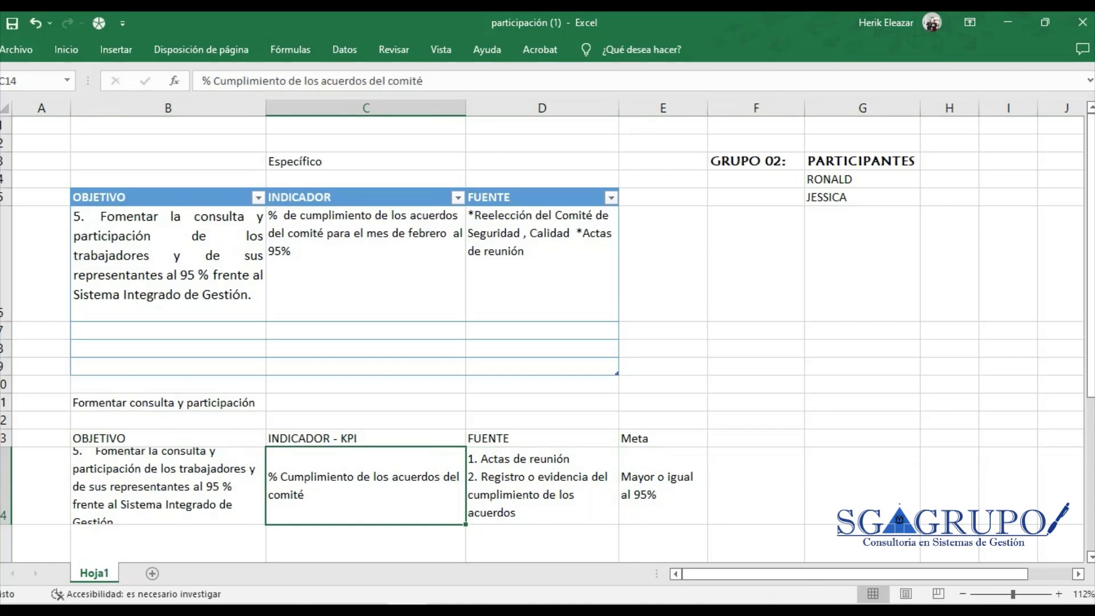
click(755, 438)
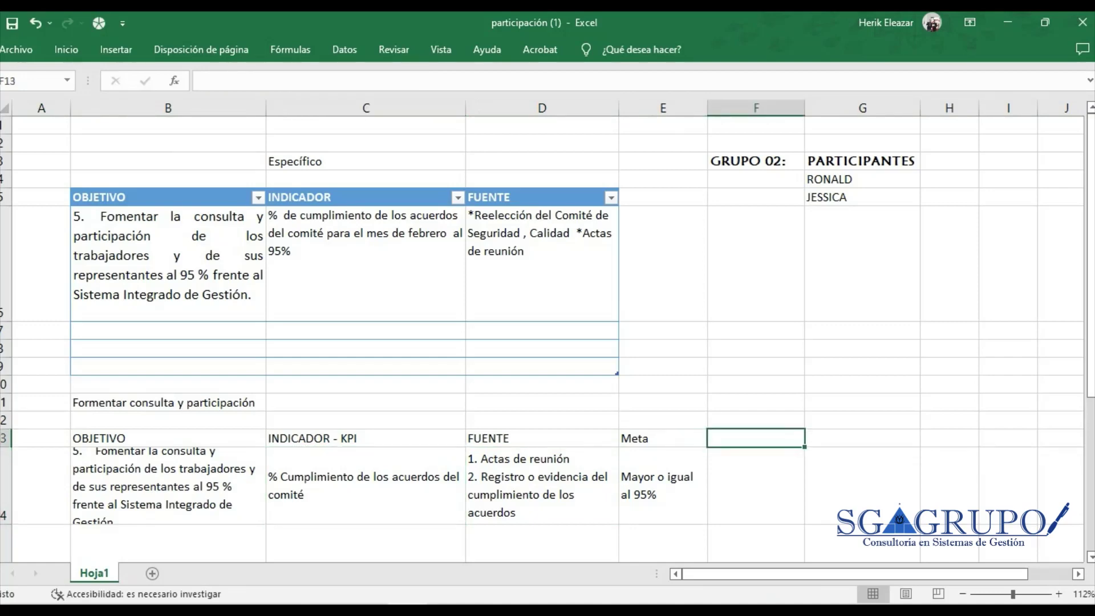
text(Formu)
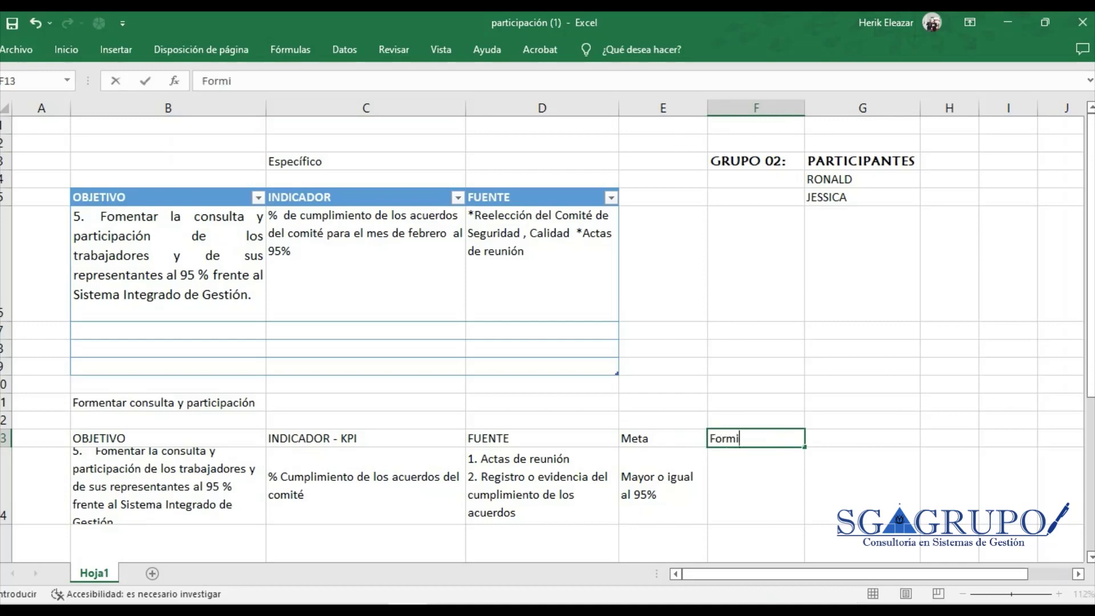
key(BackSpace)
key(BackSpace)
key(BackSpace)
key(BackSpace)
text(órmula)
key(Return)
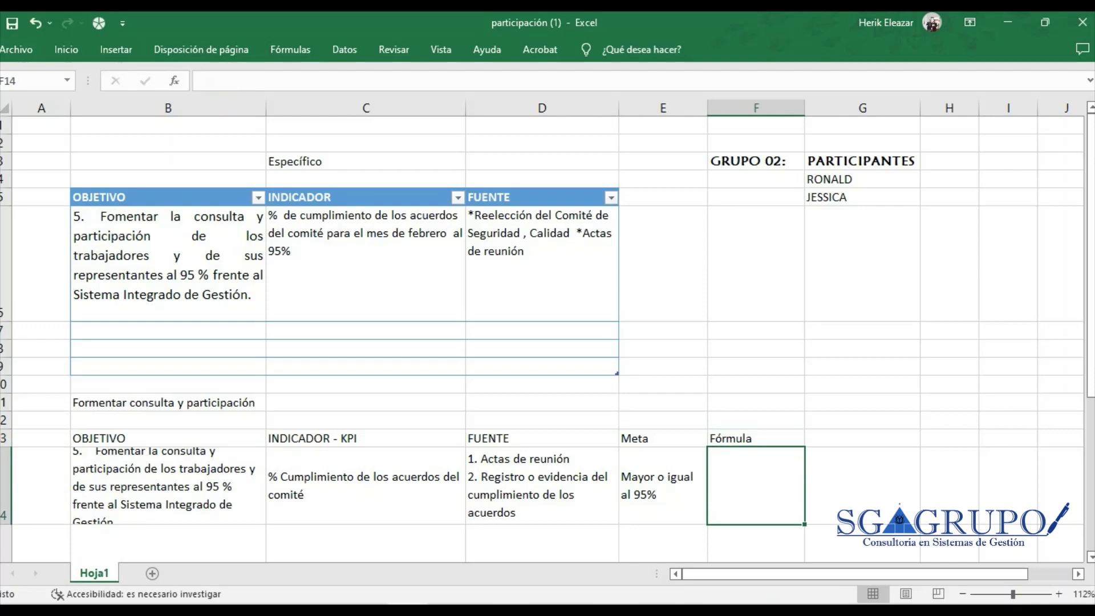
Widen column B so the objective in B14 fits, and reduce the height of row 6 slightly
click(542, 485)
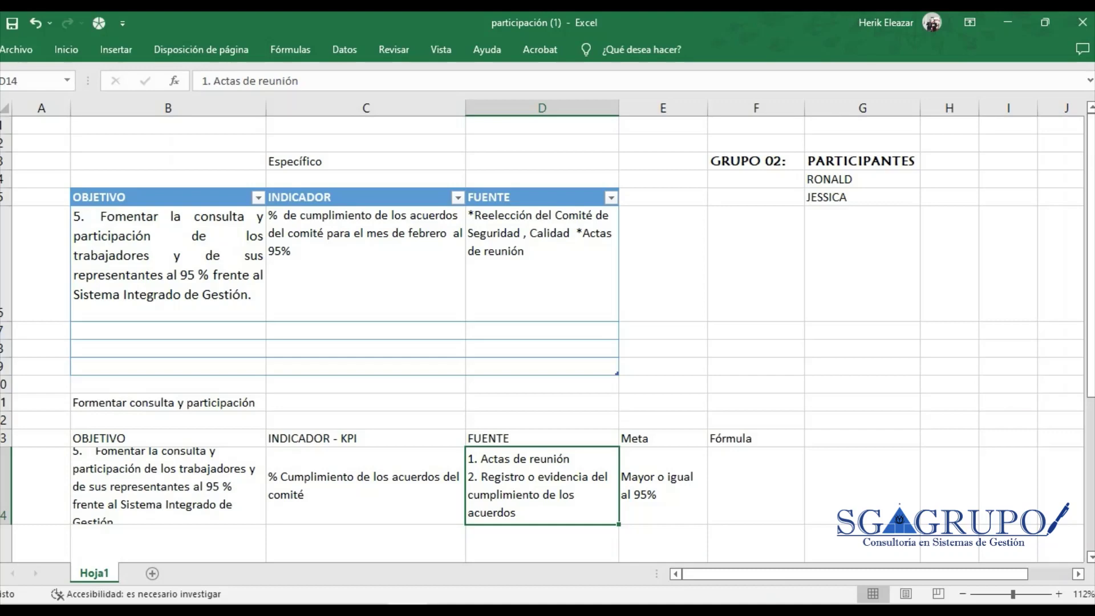
click(365, 486)
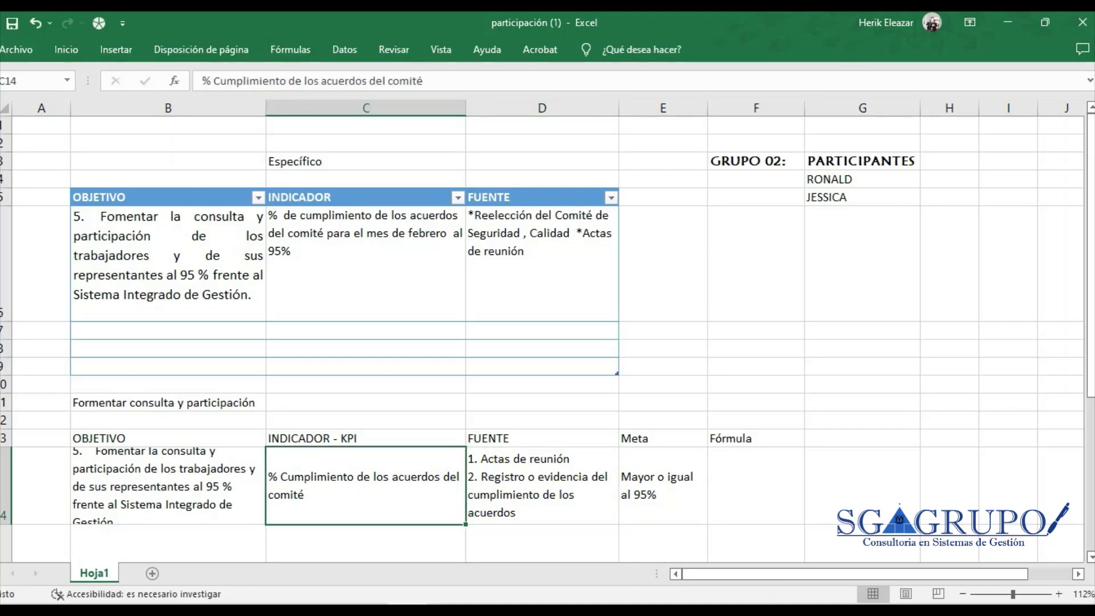
click(167, 486)
drag(265, 107, 282, 108)
drag(6, 322, 5, 310)
Enter "(N° de acuerdos cumplidos / N° de acuerdos programados)*100" in cell F14 and widen column F to fit it
click(771, 474)
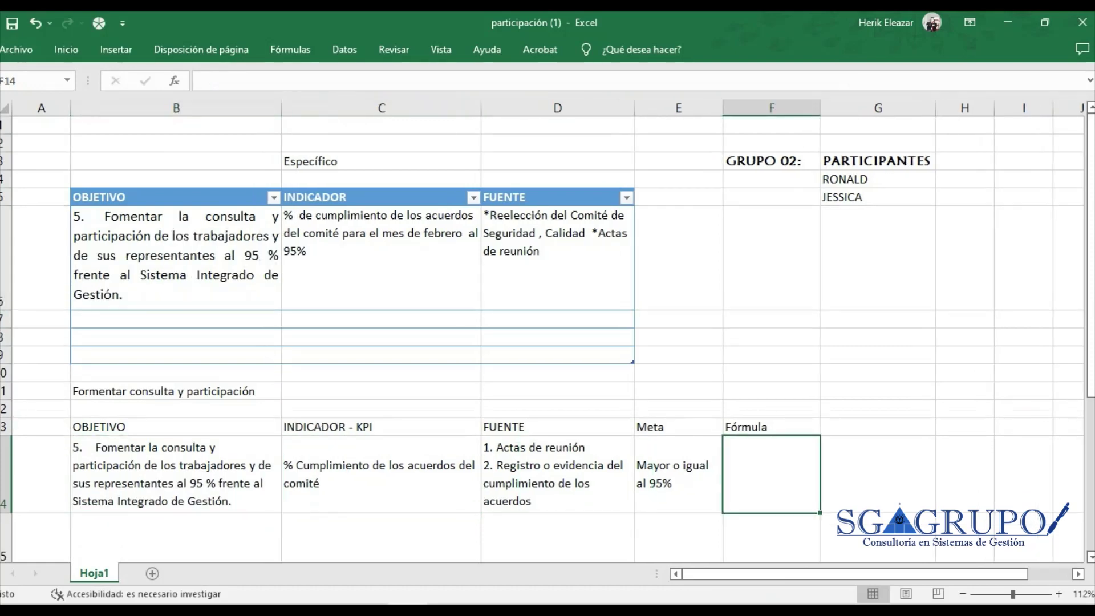
text(()
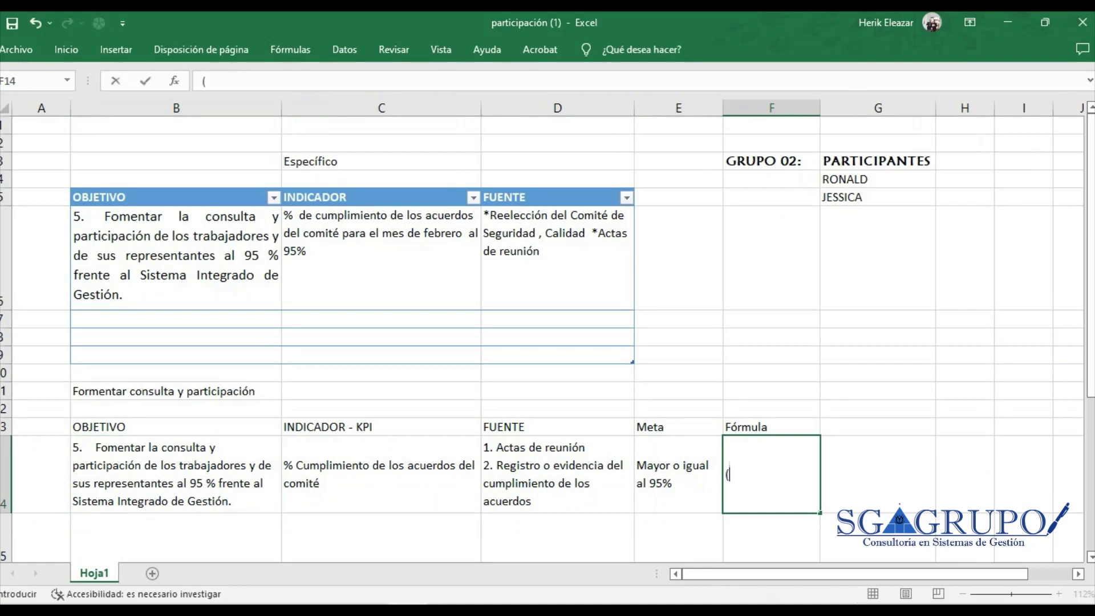
text(N° de acuerd)
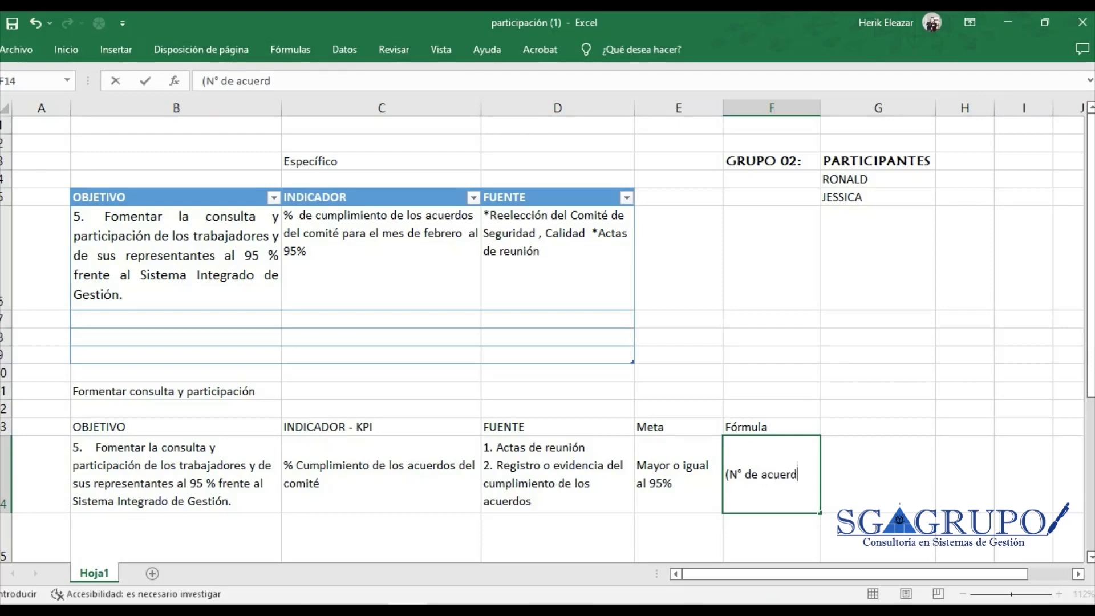
text(os cumpli)
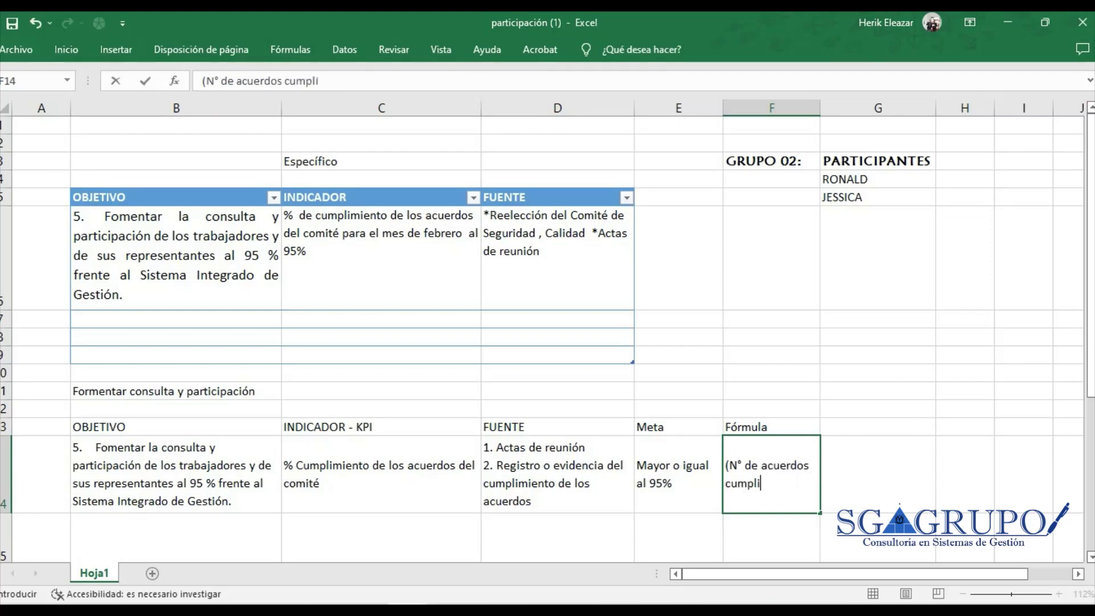
text(dos / N° de acuerdos )
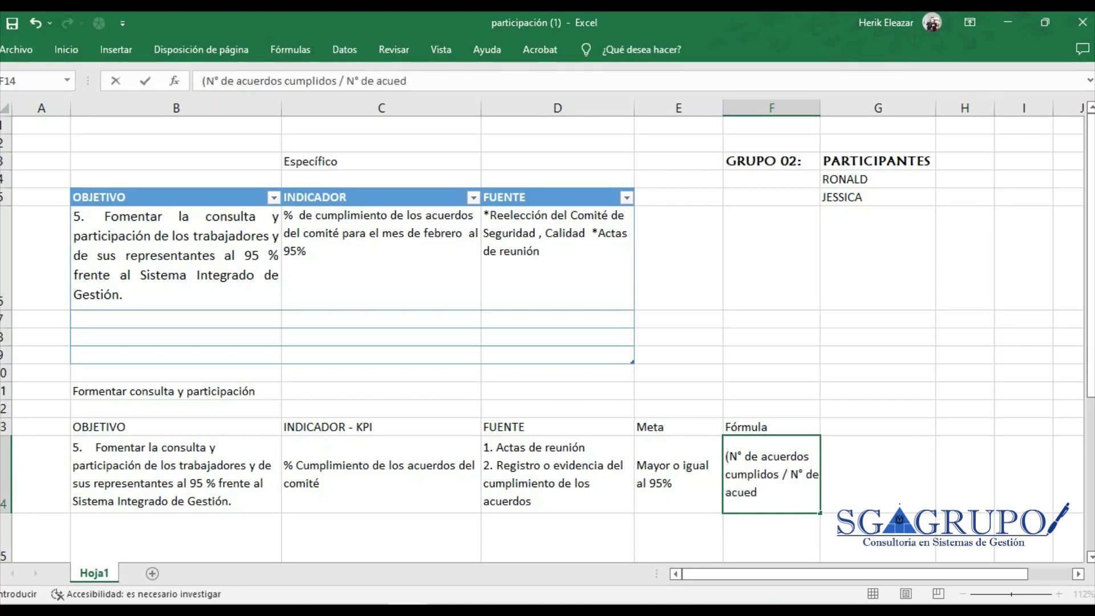
text(programaos)
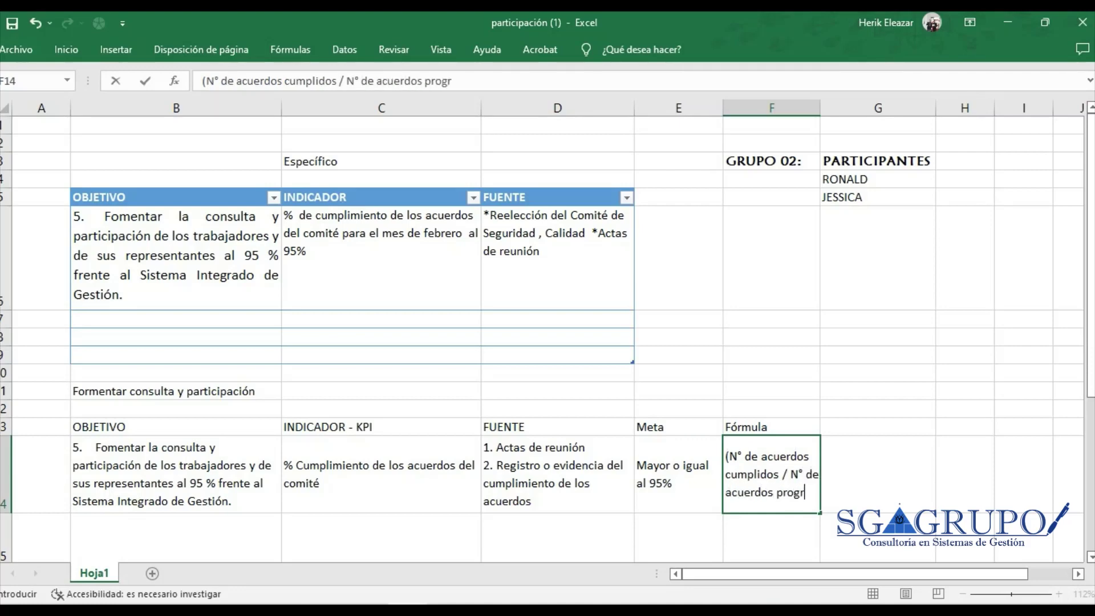
key(BackSpace)
text(os)
key(BackSpace)
key(BackSpace)
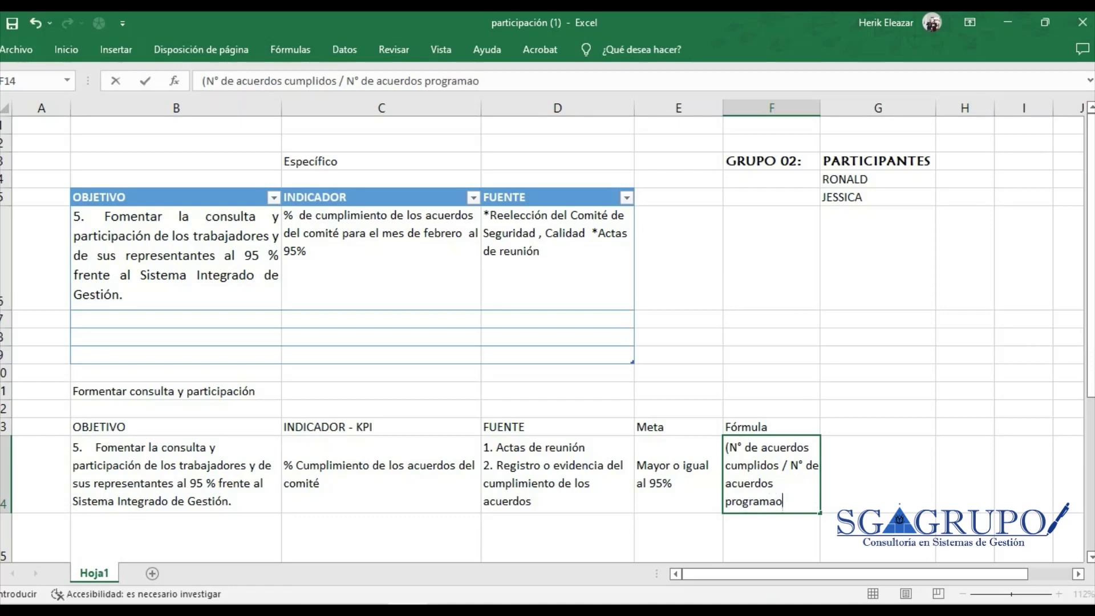
text(dos)*100)
key(Return)
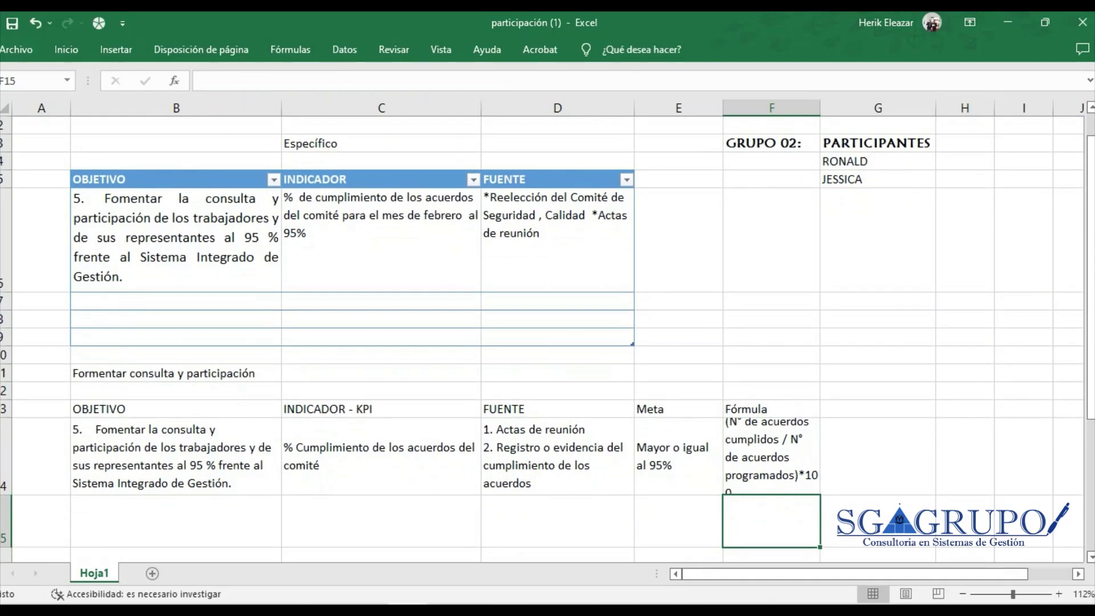
drag(821, 107, 840, 108)
click(771, 456)
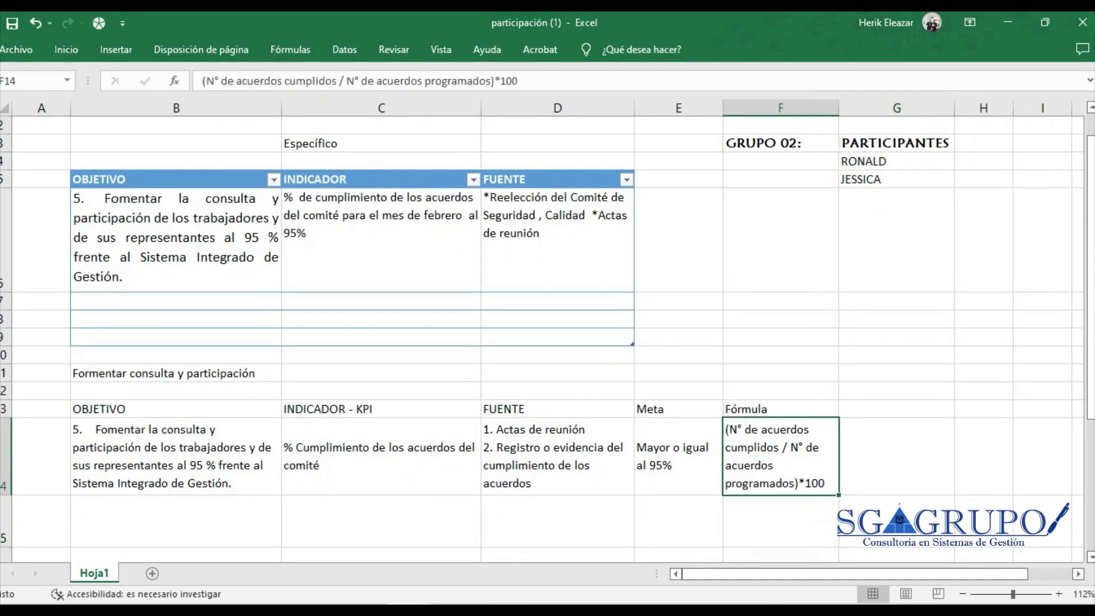
Examine how the objective, indicator, source, target and formula in row 14 of the new table relate to each other
click(679, 456)
click(780, 456)
click(558, 456)
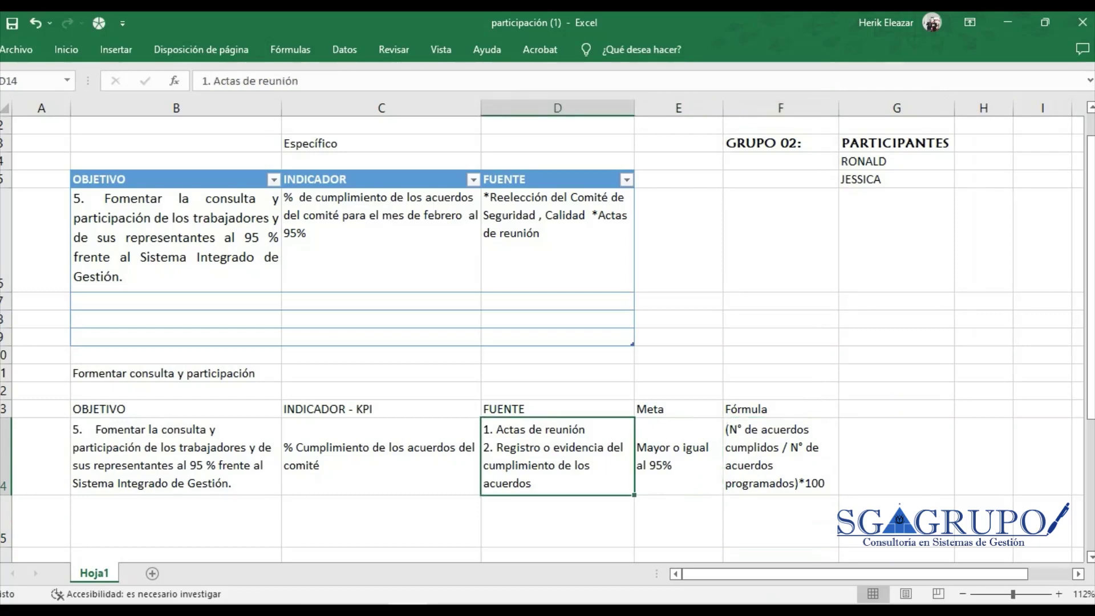
click(381, 456)
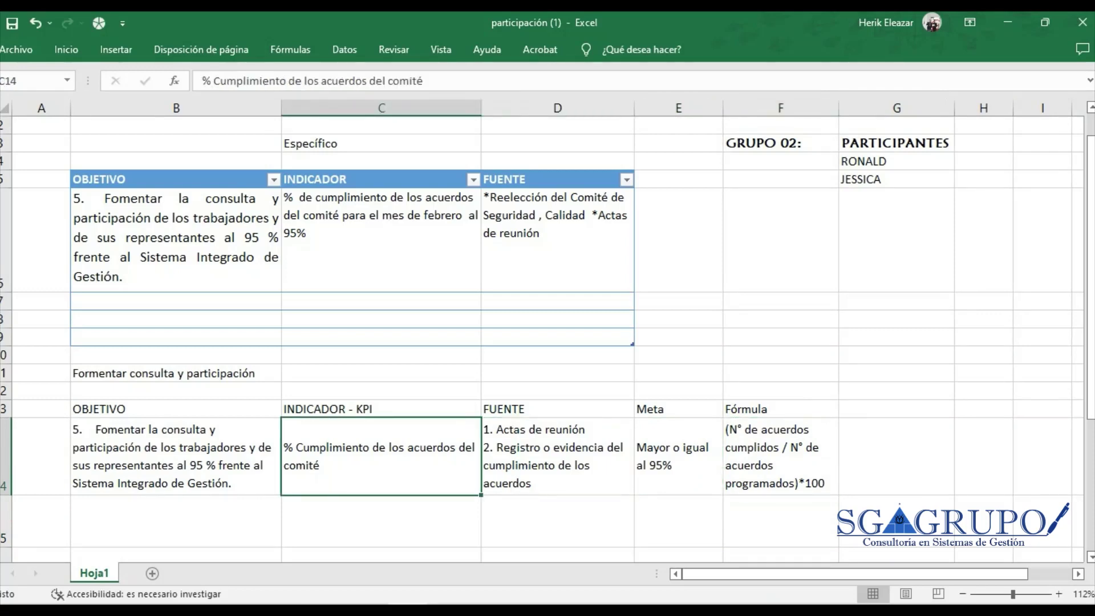
click(175, 456)
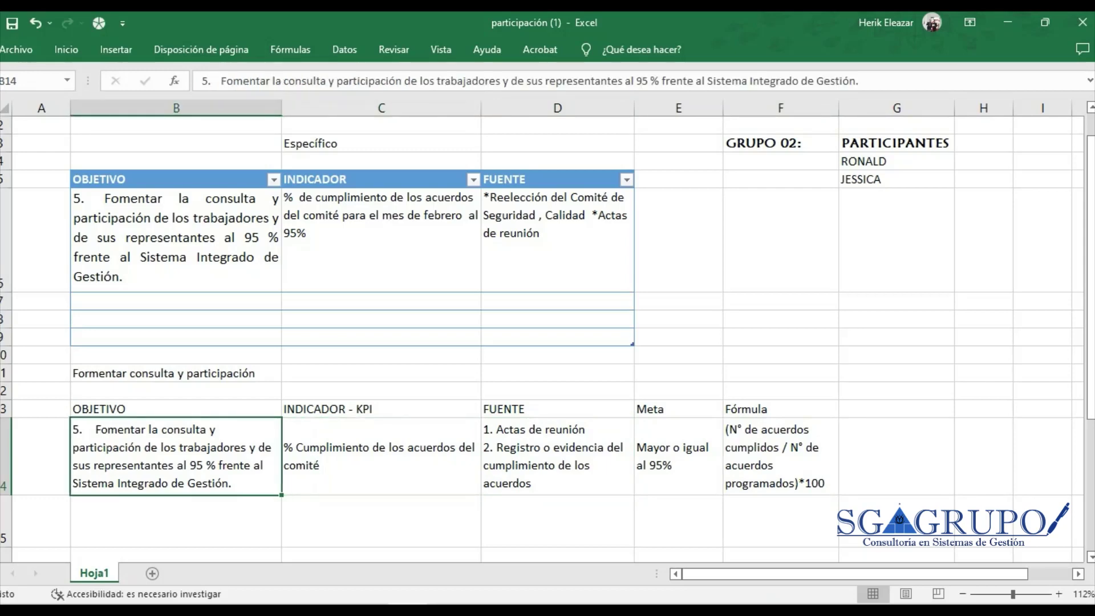
click(381, 456)
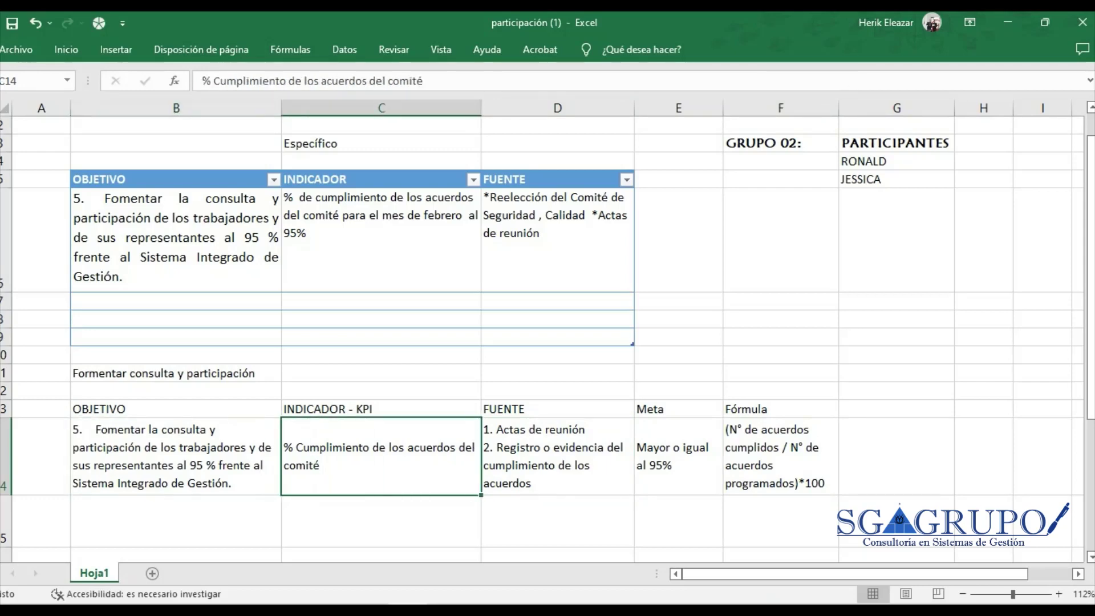
click(175, 456)
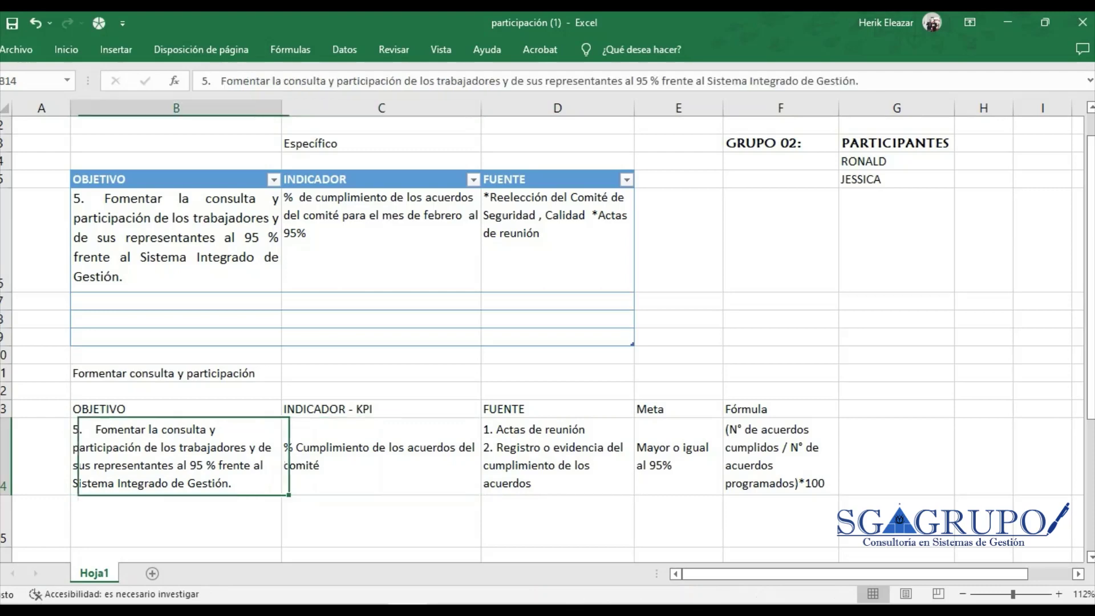
click(381, 408)
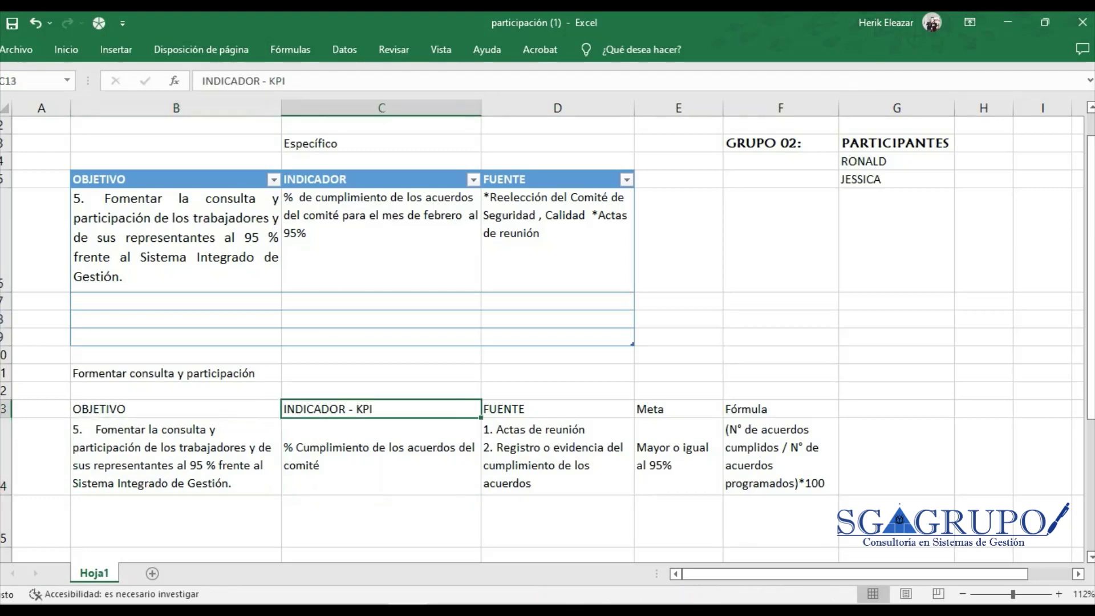
click(381, 457)
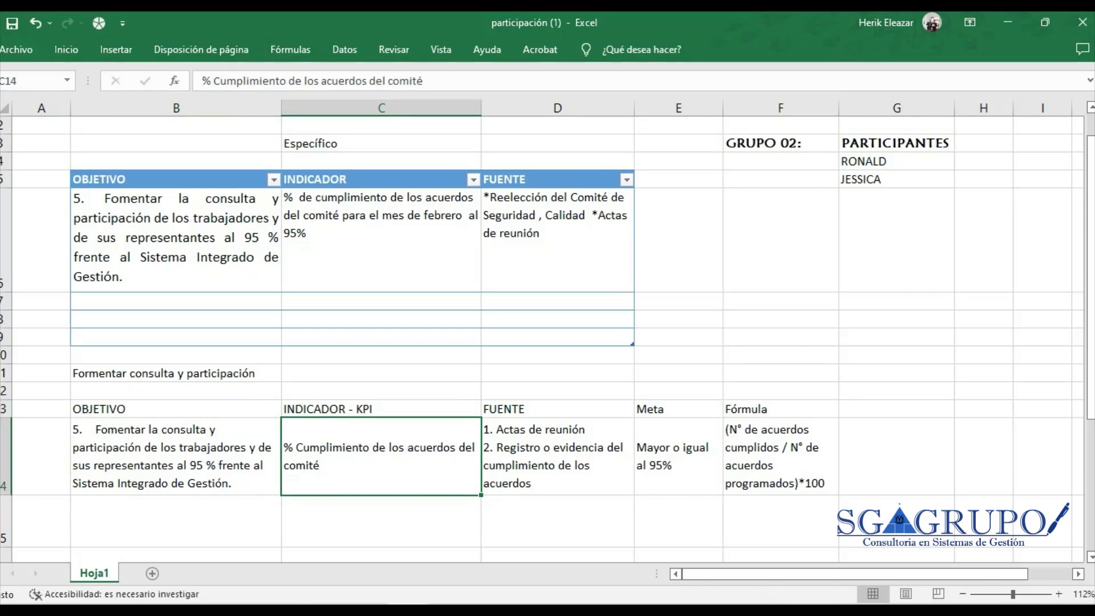
click(176, 457)
click(557, 457)
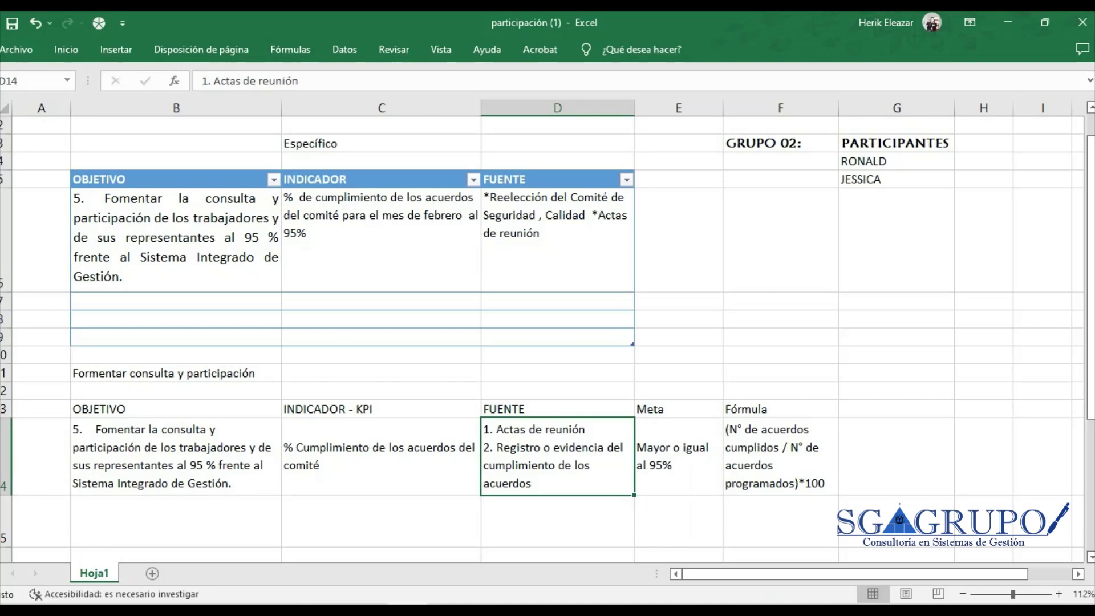
key(Down)
scroll(548, 331, down, 3)
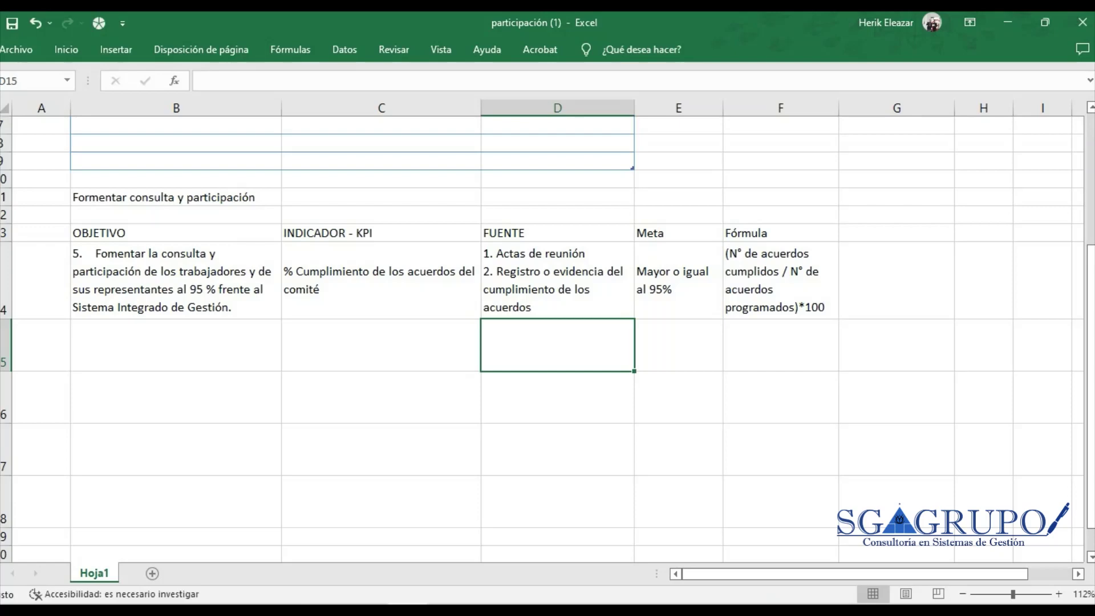
Enter "1. Registro de sugerencias" as the first source in cell D15
text(1. )
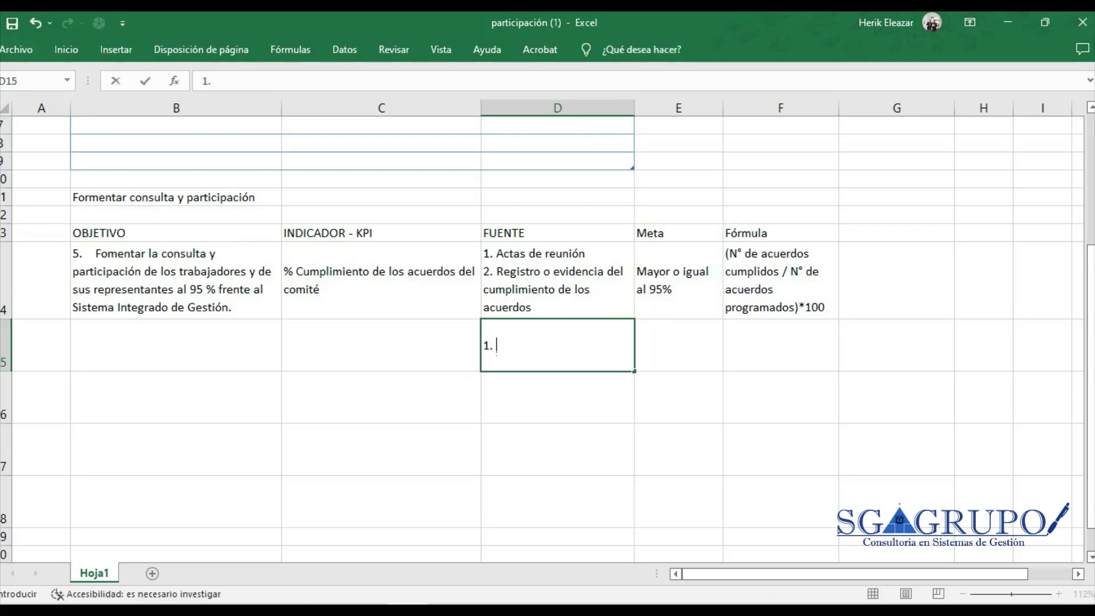
text(Buzon de su)
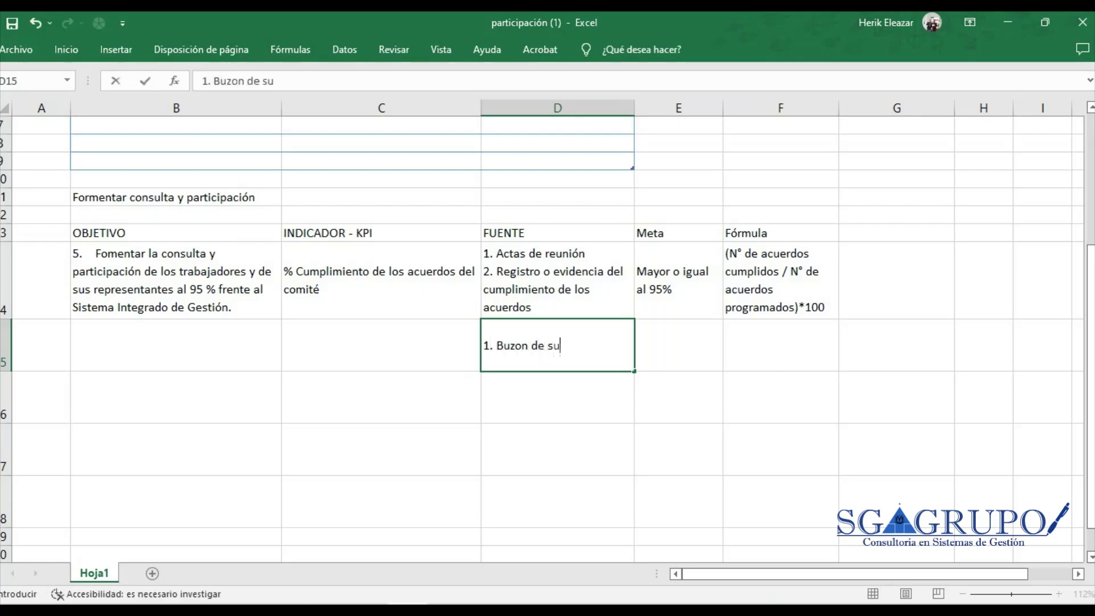
text(gerencias)
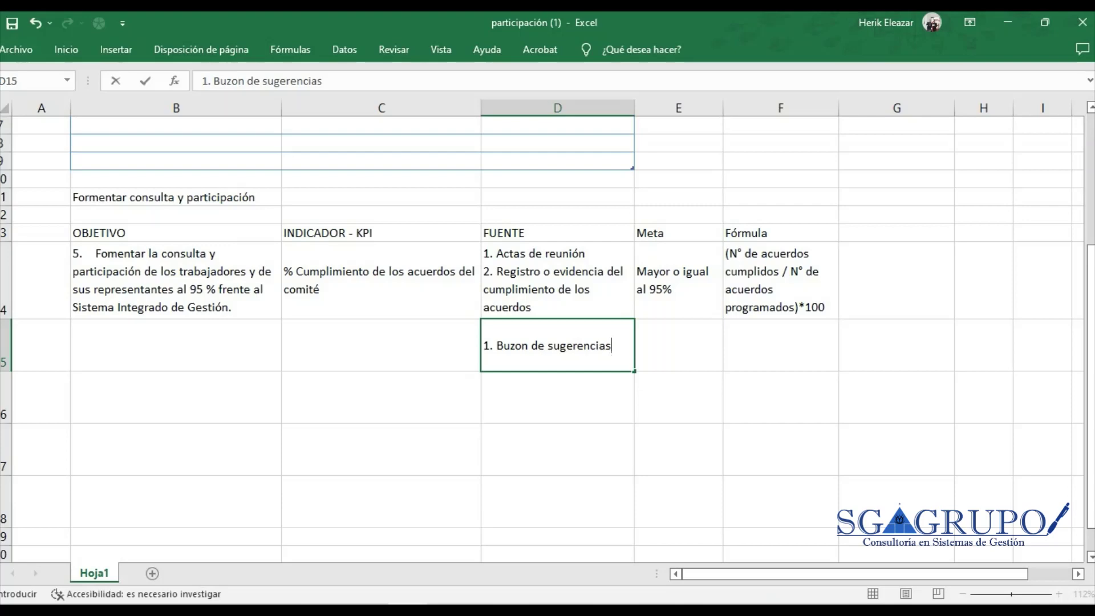
double_click(512, 346)
text(Registro)
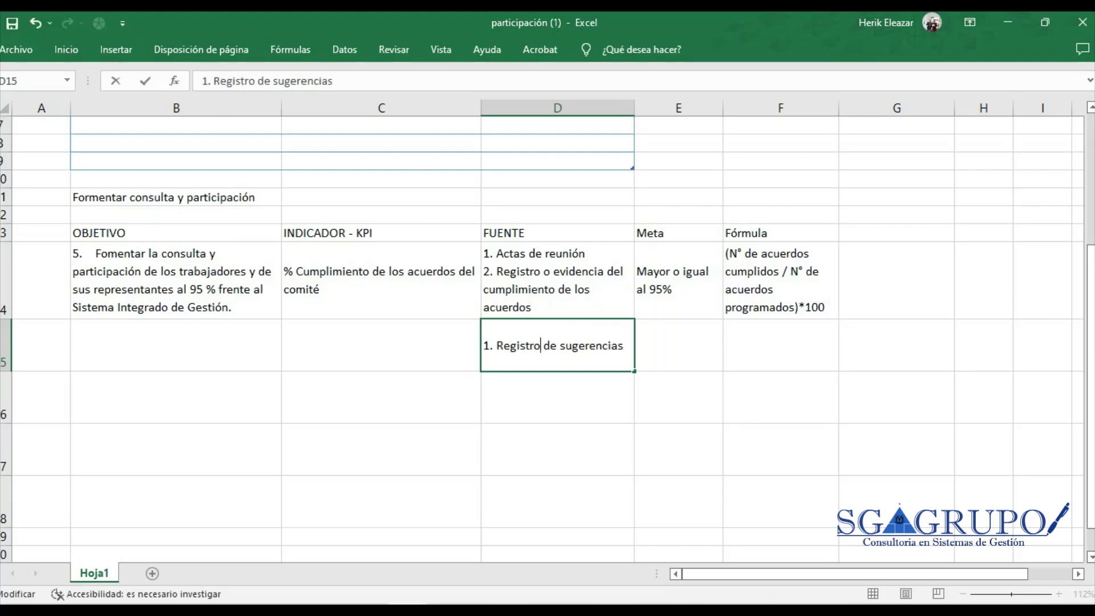
click(624, 346)
Add "2. Correos del personal" and "3. Reportes de actos inseguros" on separate lines in cell D15
key(alt+Return)
text(2. )
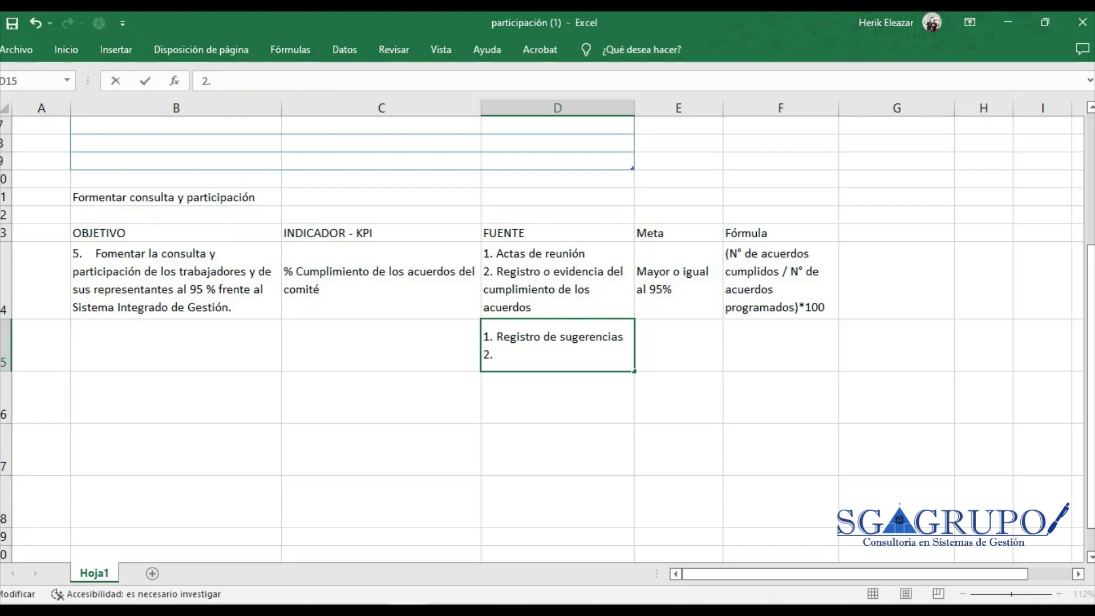
text(Correos del pe)
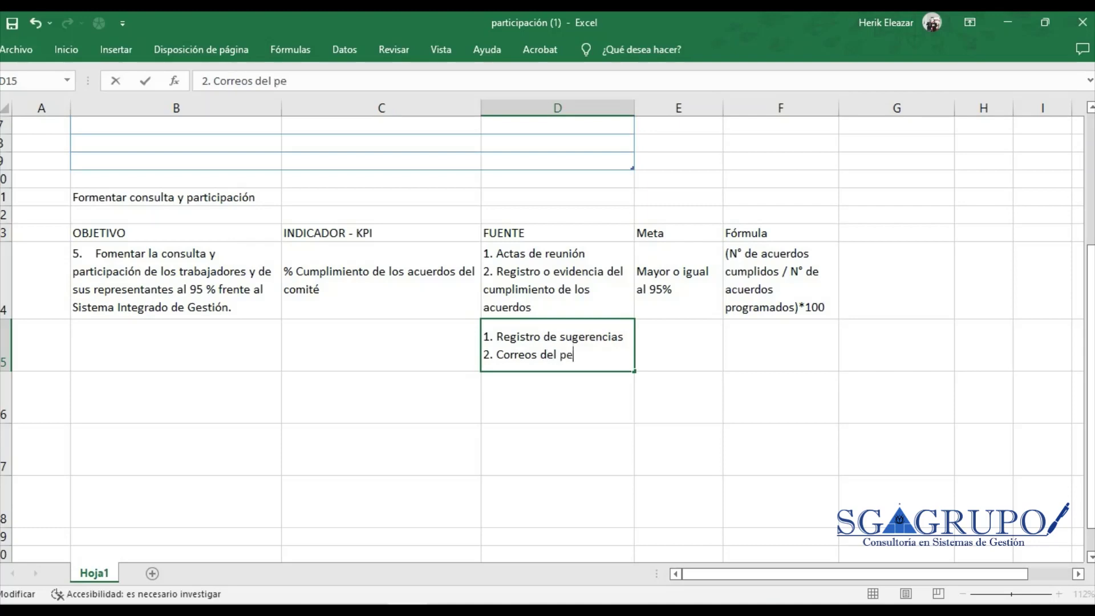
text(rsonal)
key(alt+Return)
text(3. )
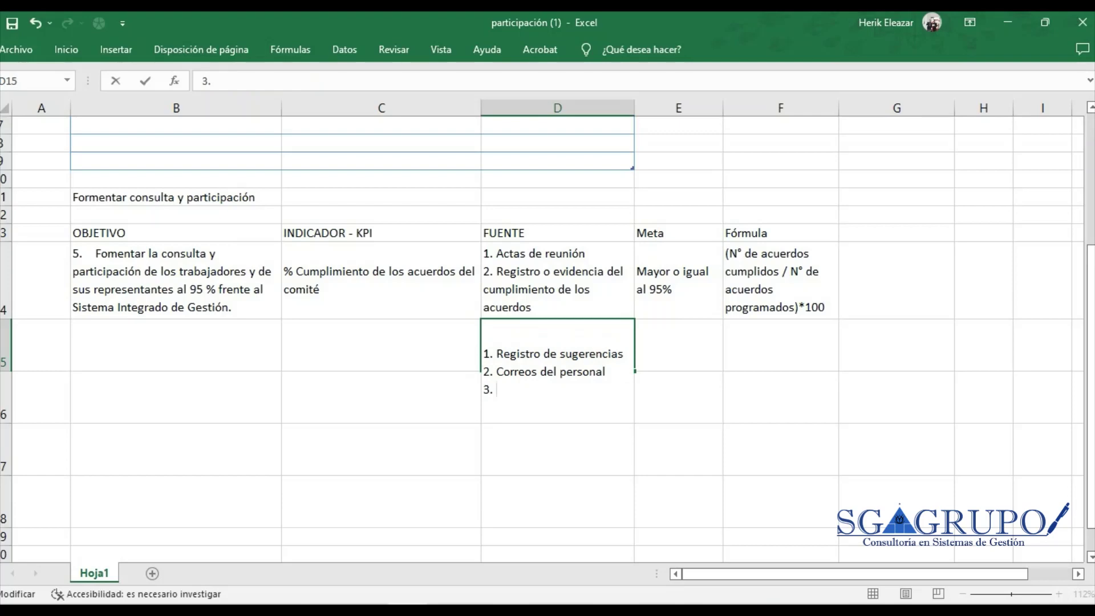
text(Reportes de a)
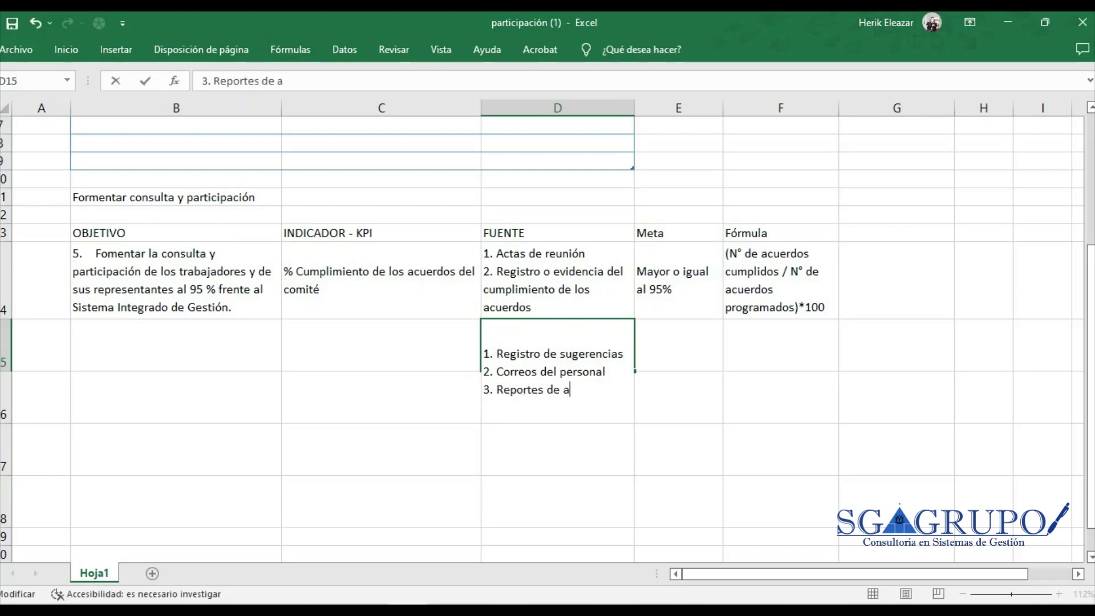
text(ctos inseguros)
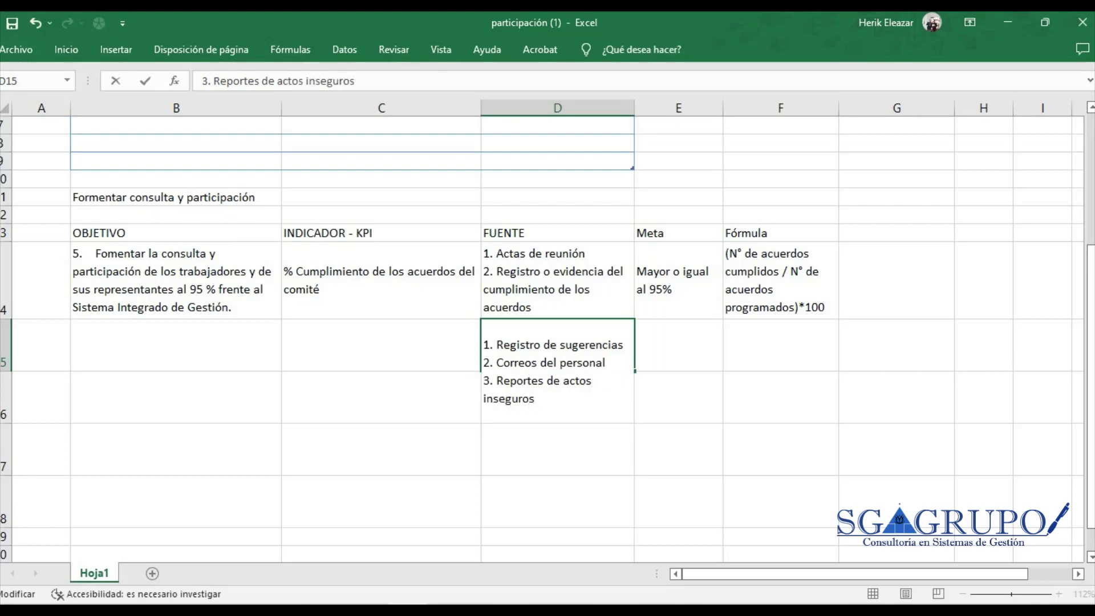
Add the fourth source line "4. Reporte de condiciones inseguras" in cell D15 and finish the entry
key(alt+Return)
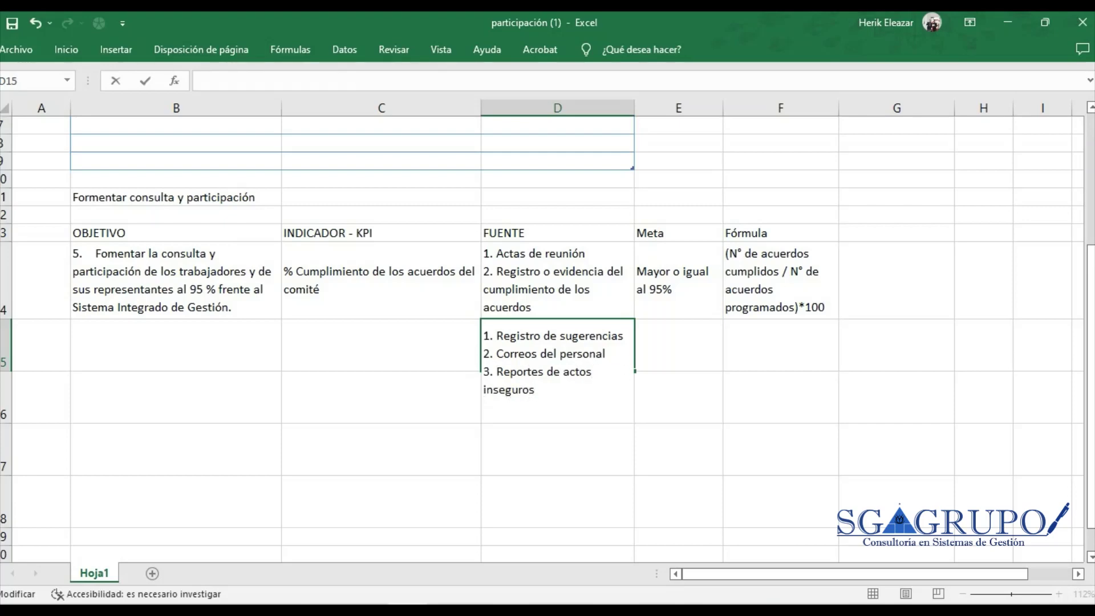
text(4. Reporte de condic)
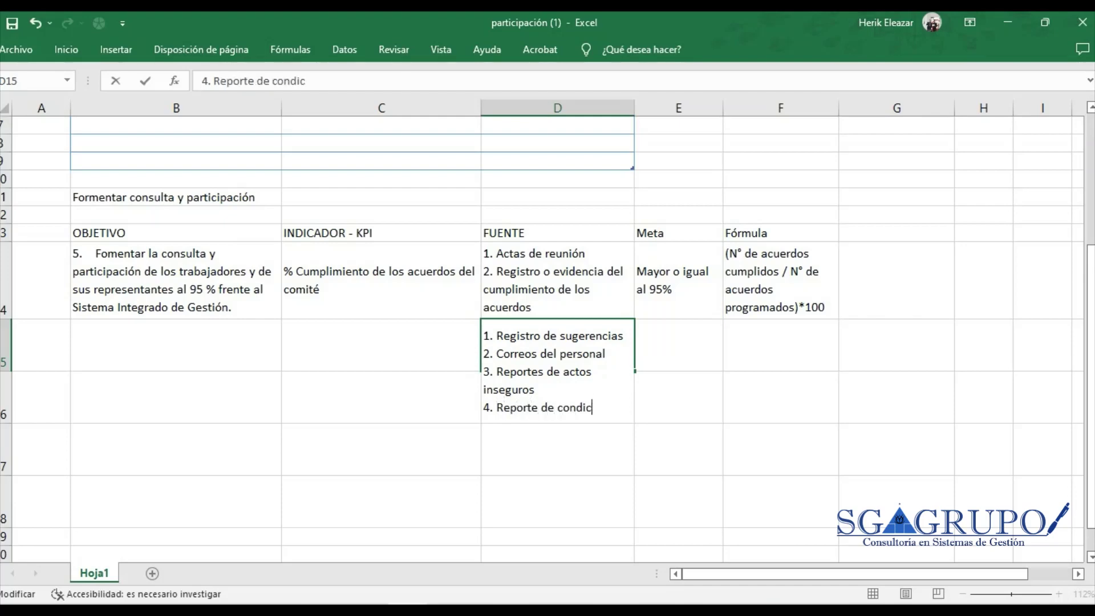
text(iones insegr)
key(BackSpace)
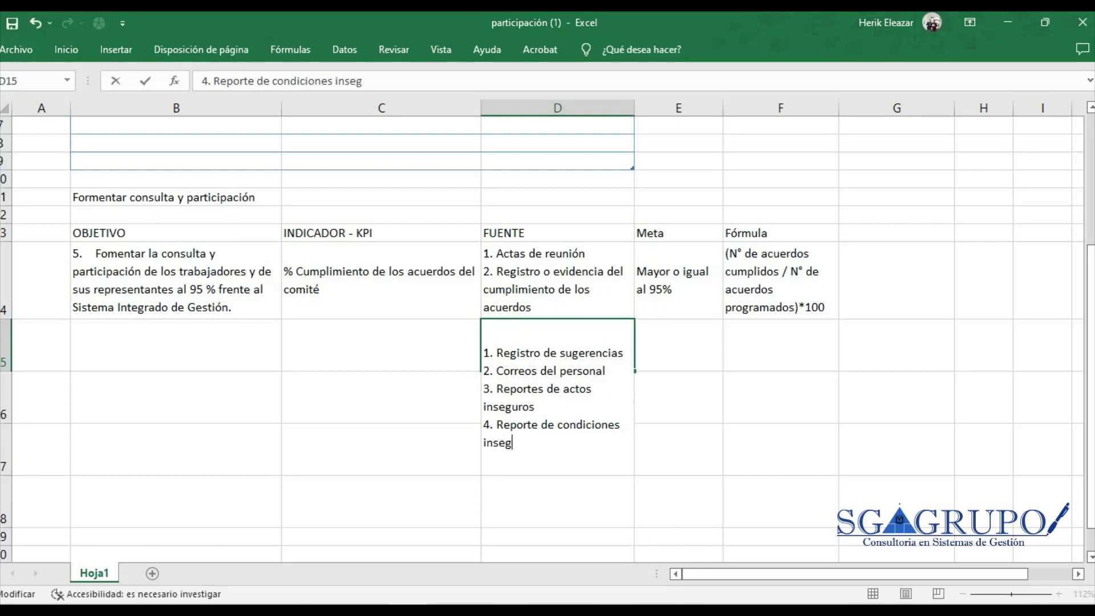
text(uros)
key(Return)
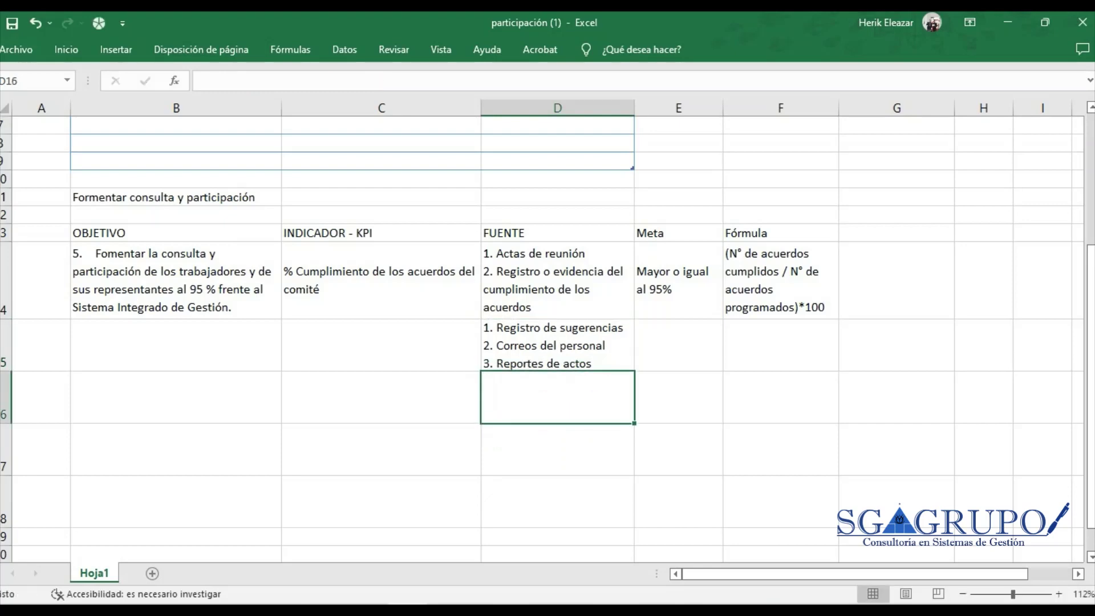
click(556, 345)
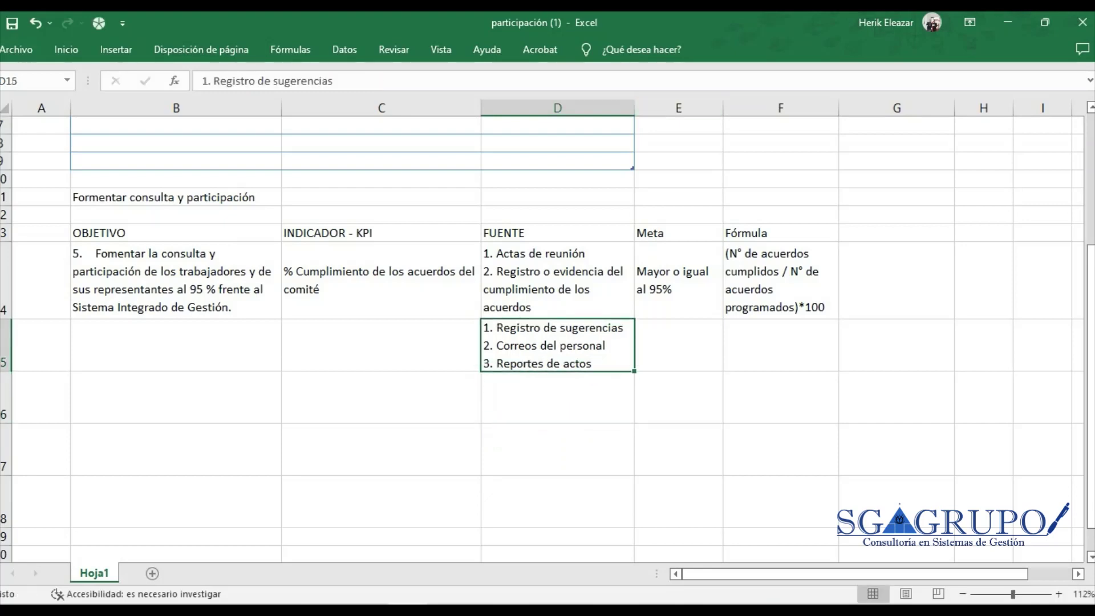
double_click(557, 345)
drag(536, 443, 484, 371)
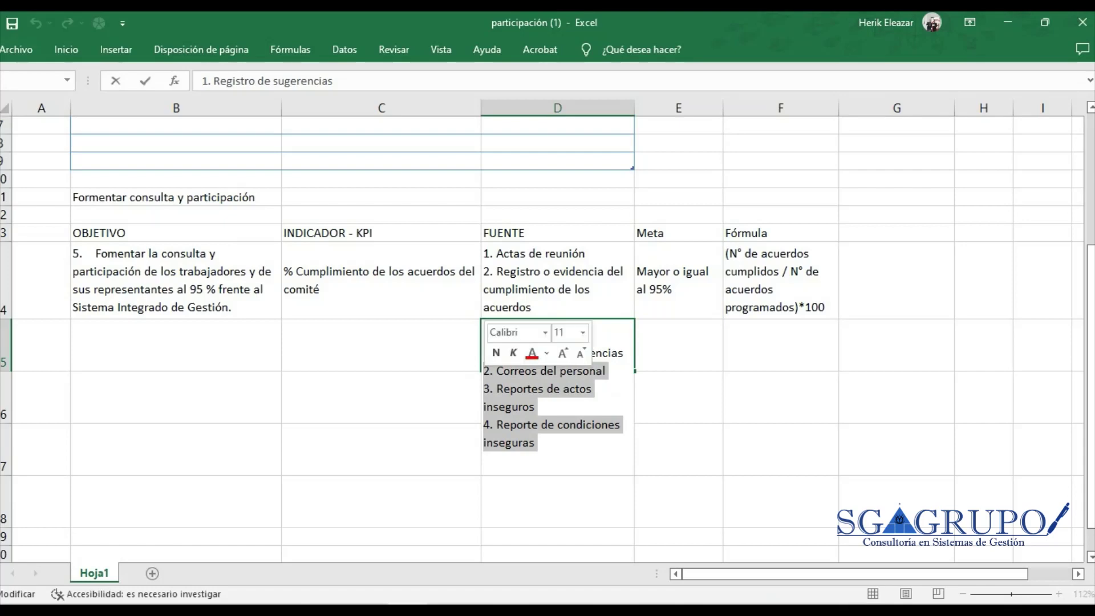
key(BackSpace)
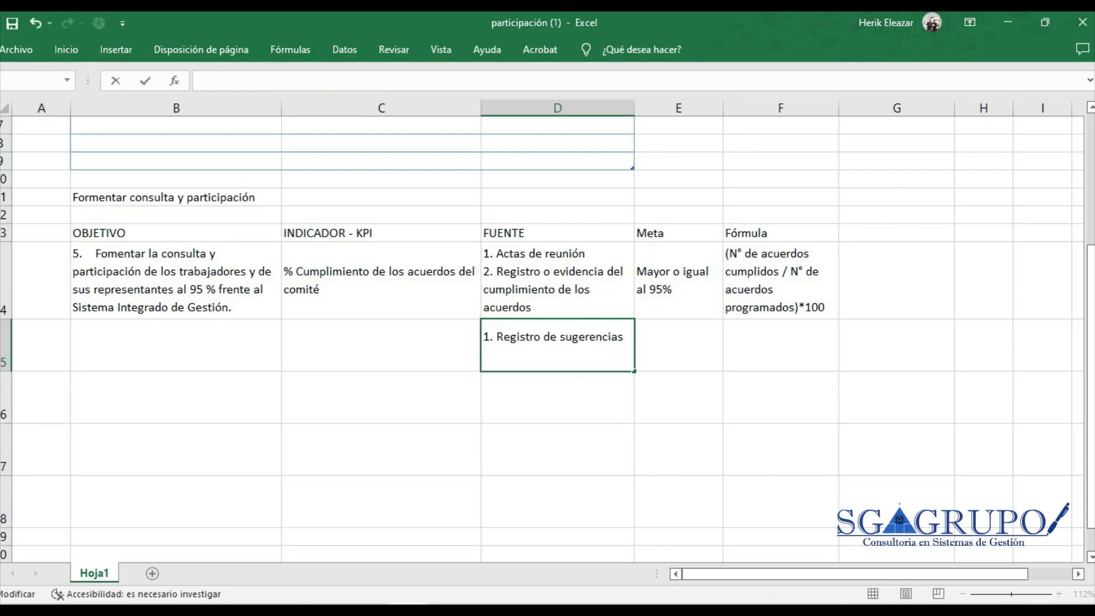
key(Escape)
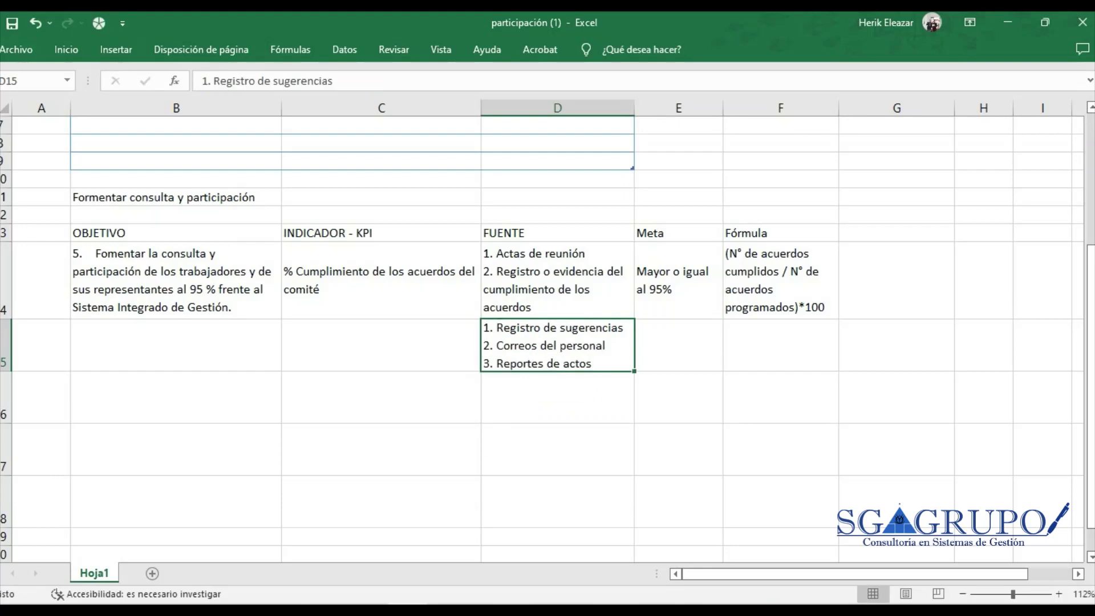
Increase the height of row 15 and widen column D slightly so the whole source list in D15 fits
drag(5, 372, 5, 398)
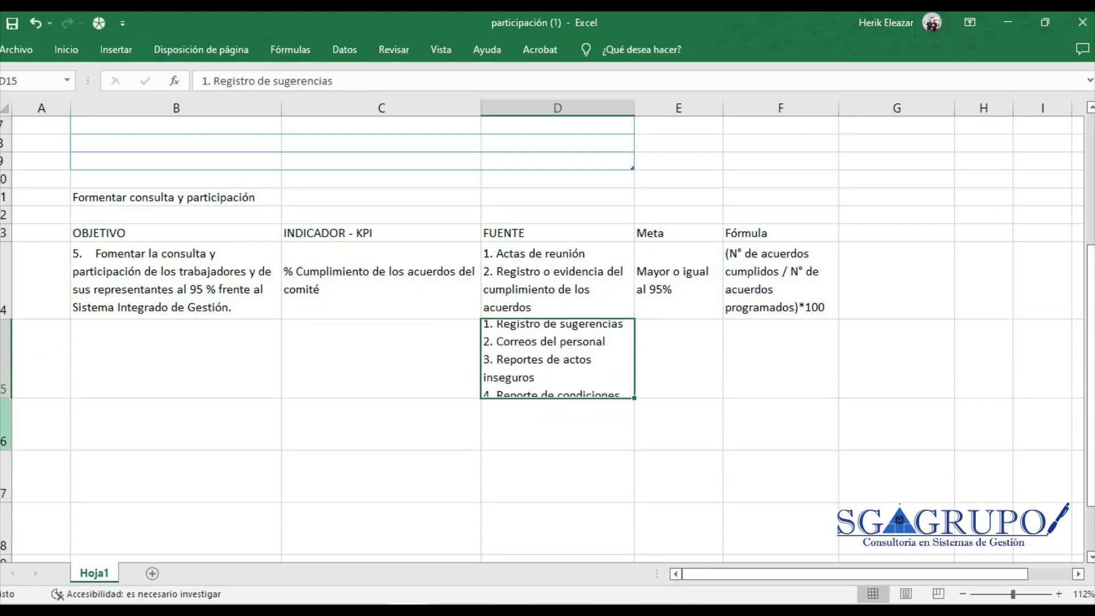
drag(634, 108, 653, 108)
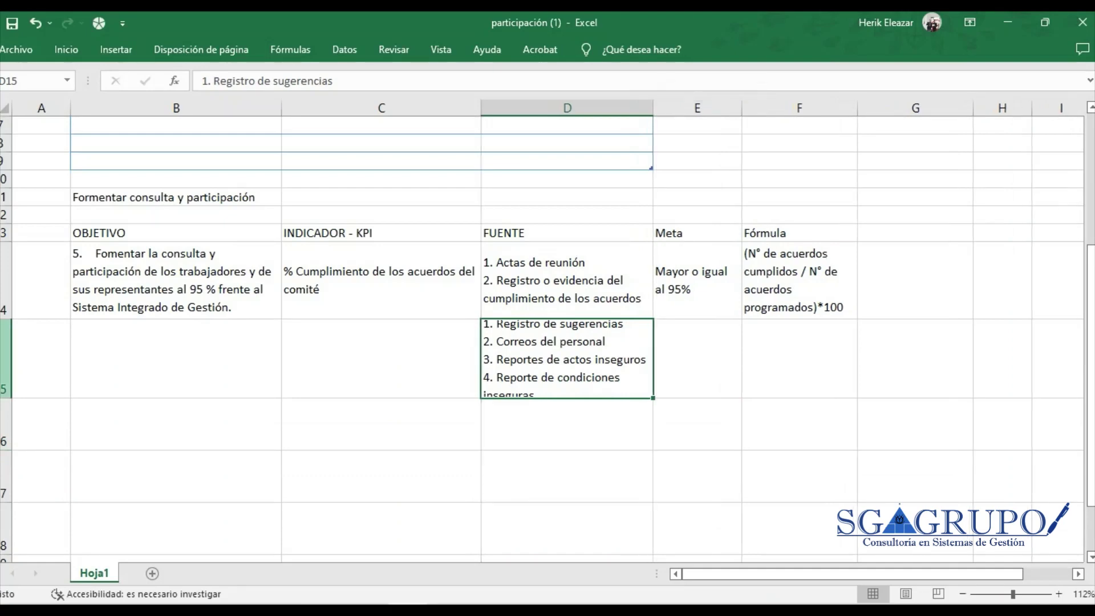
drag(5, 398, 4, 413)
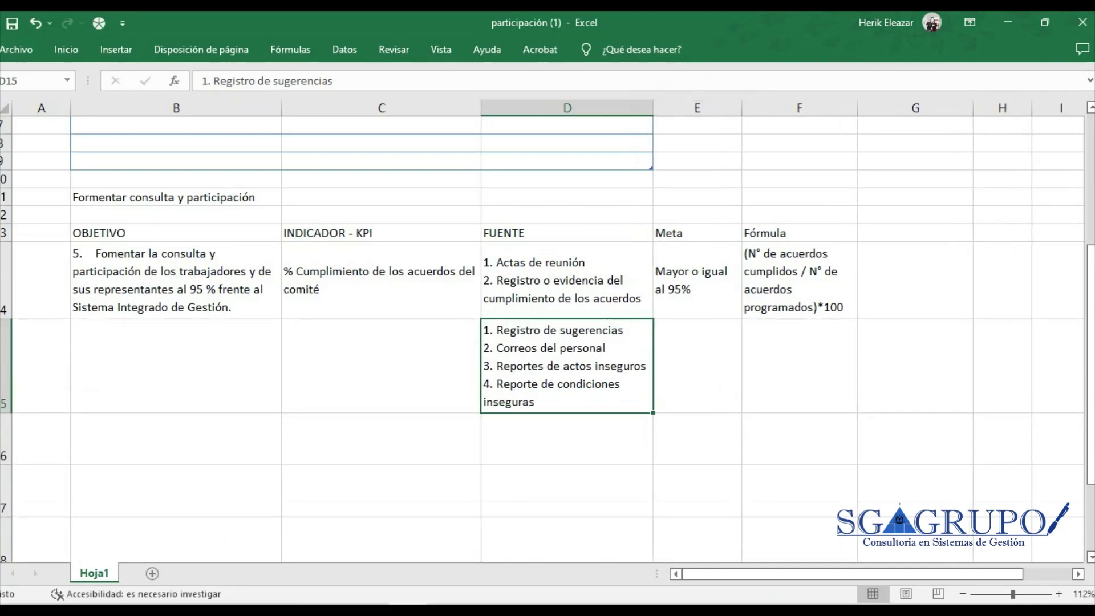
click(381, 365)
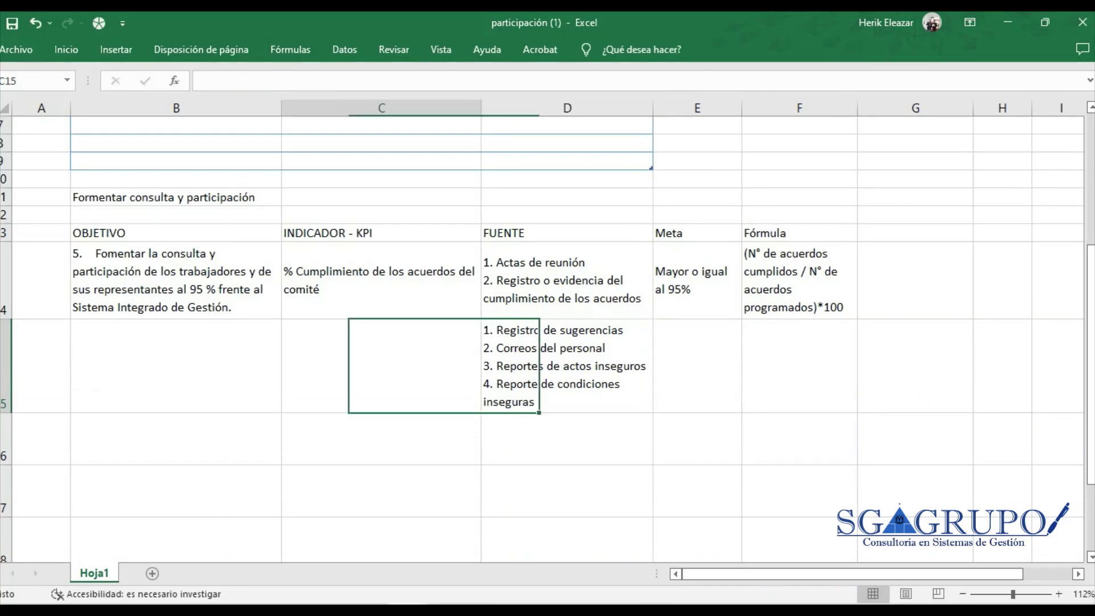
click(175, 365)
click(382, 365)
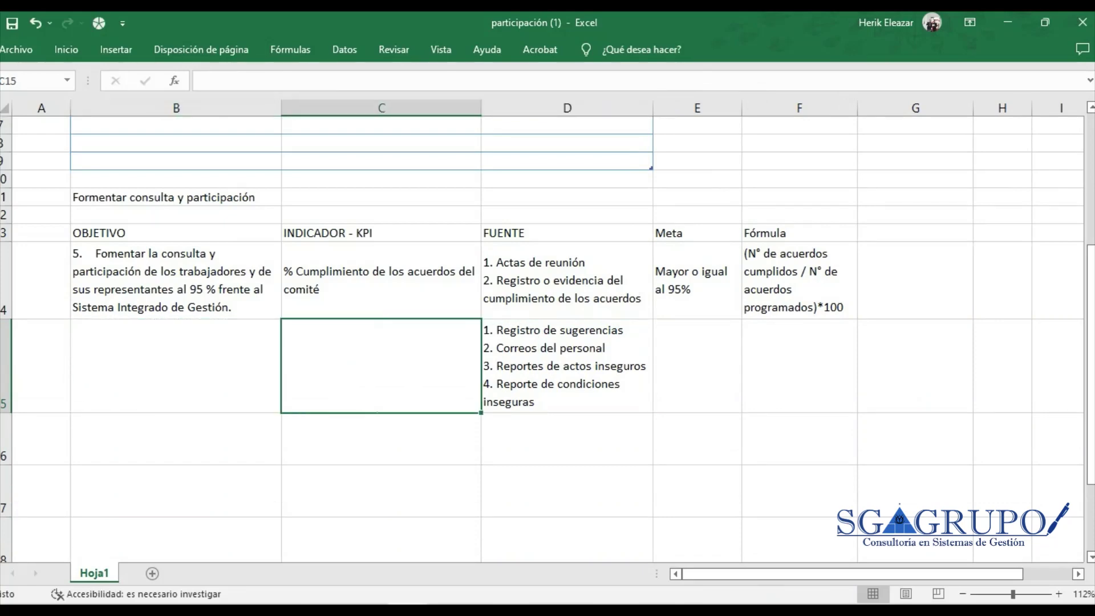
key(Right)
key(Right)
key(Right)
key(Left)
key(Left)
key(Left)
key(Left)
key(Left)
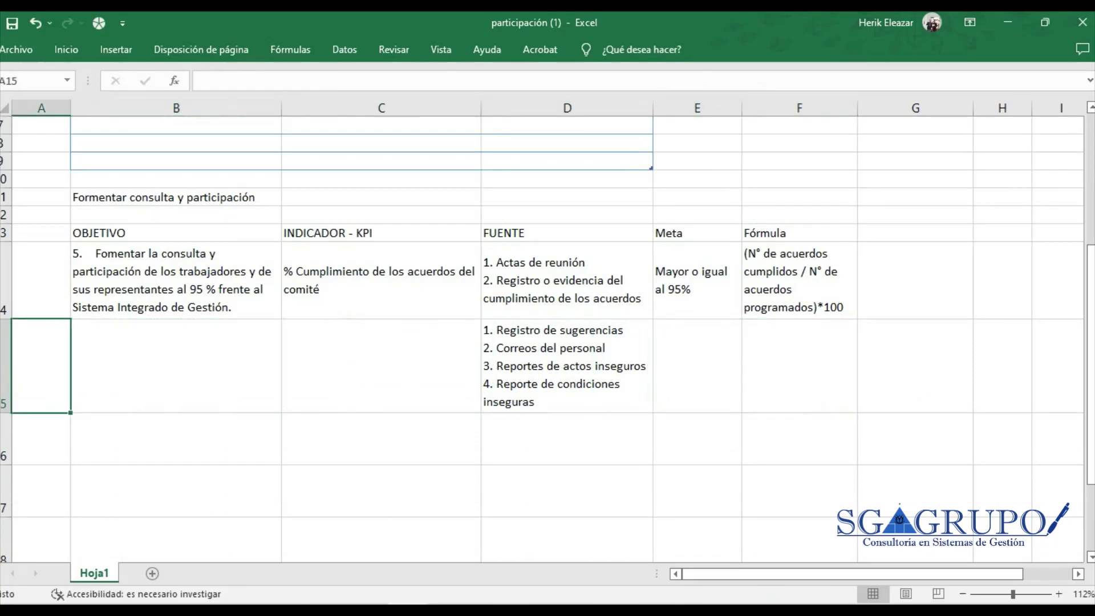
Merge and center cells B14:B15 so the objective spans both indicator rows
key(Right)
key(Up)
key(shift+Down)
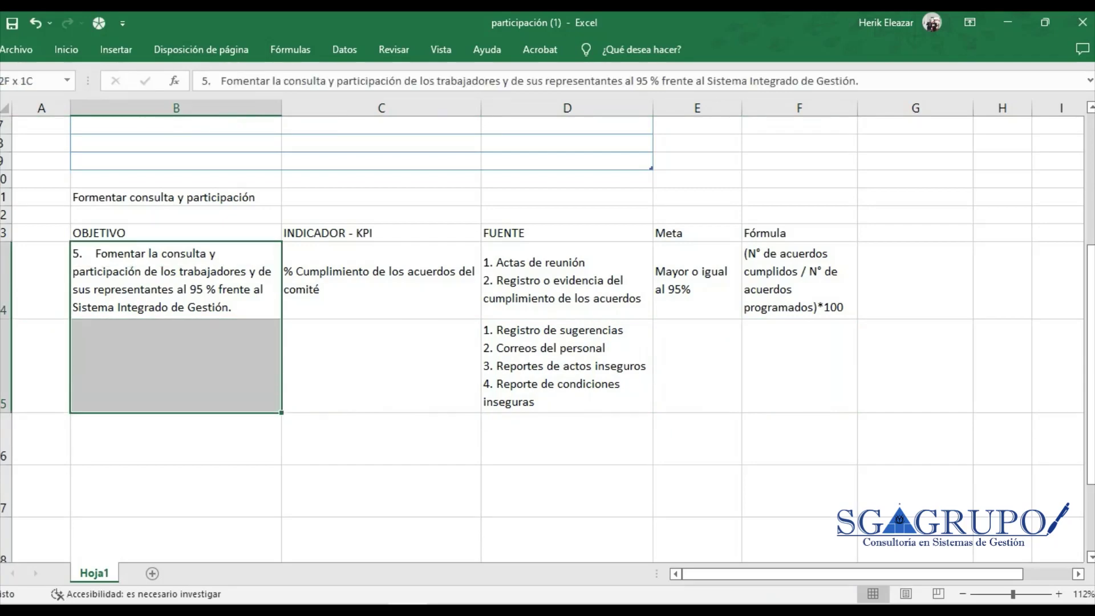
click(66, 50)
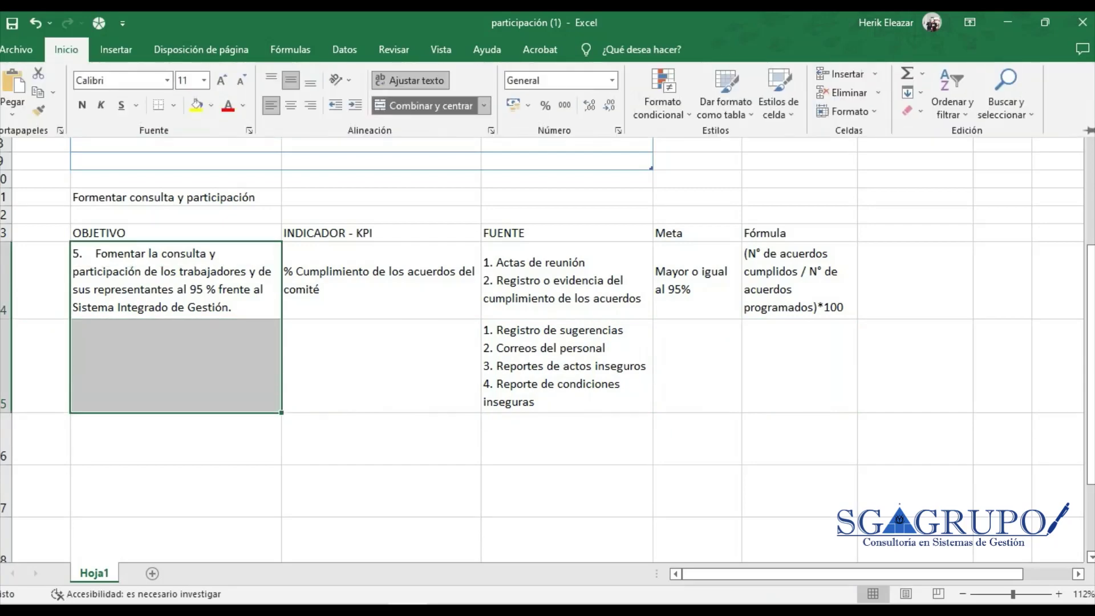
click(423, 106)
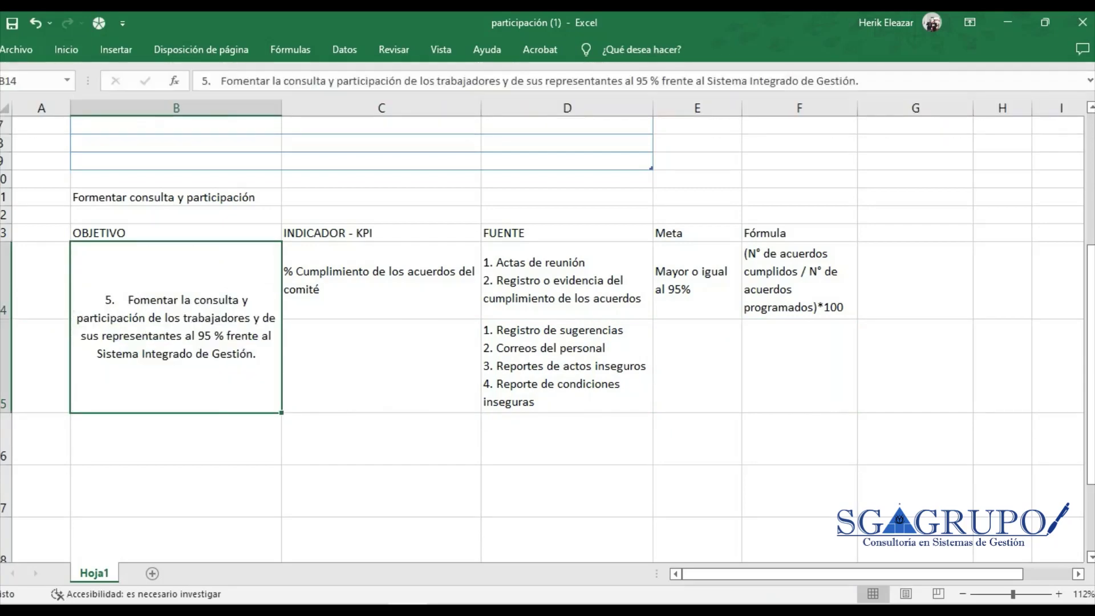
click(381, 365)
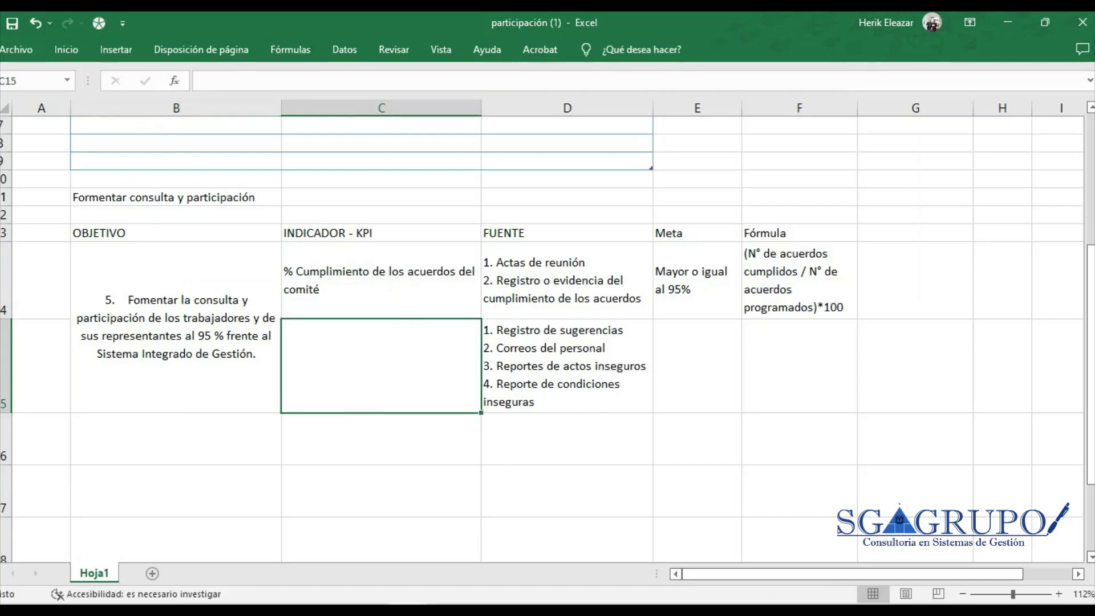
click(567, 365)
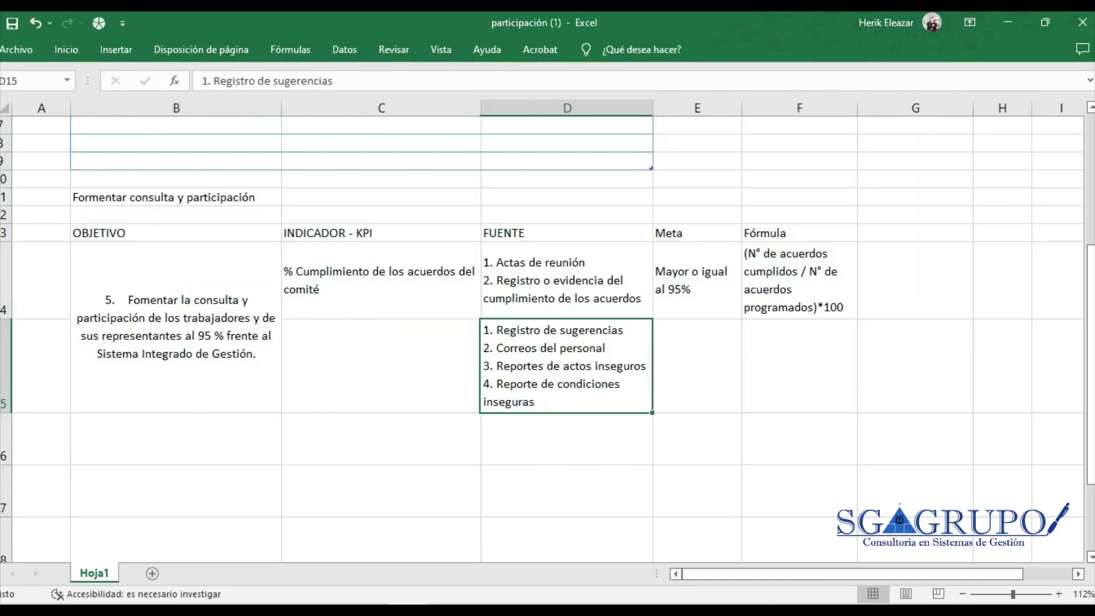
click(381, 366)
click(176, 326)
click(381, 366)
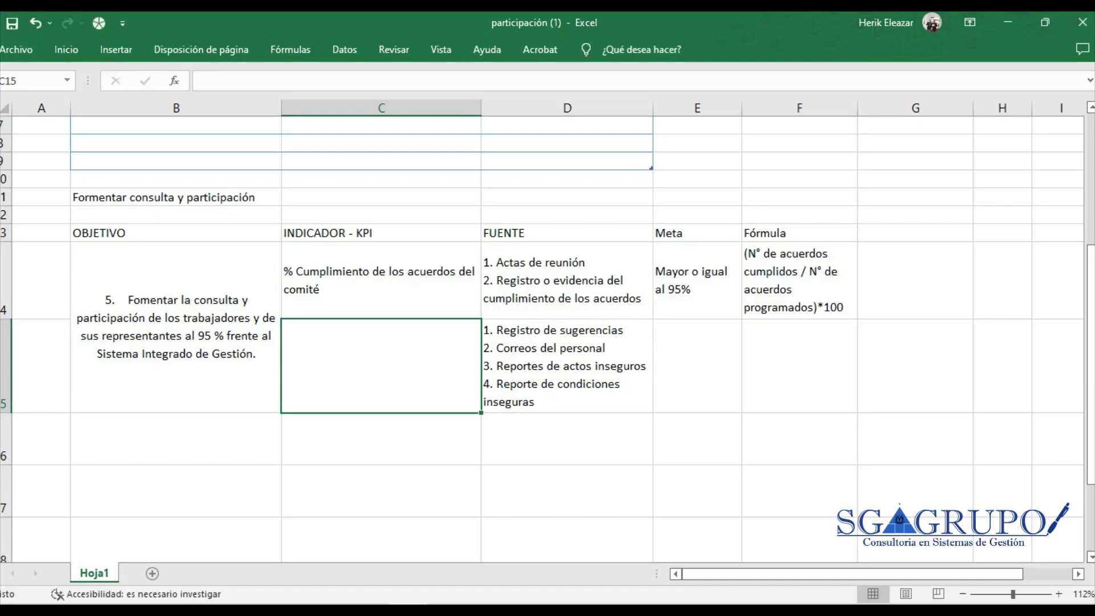
key(F2)
text(% de )
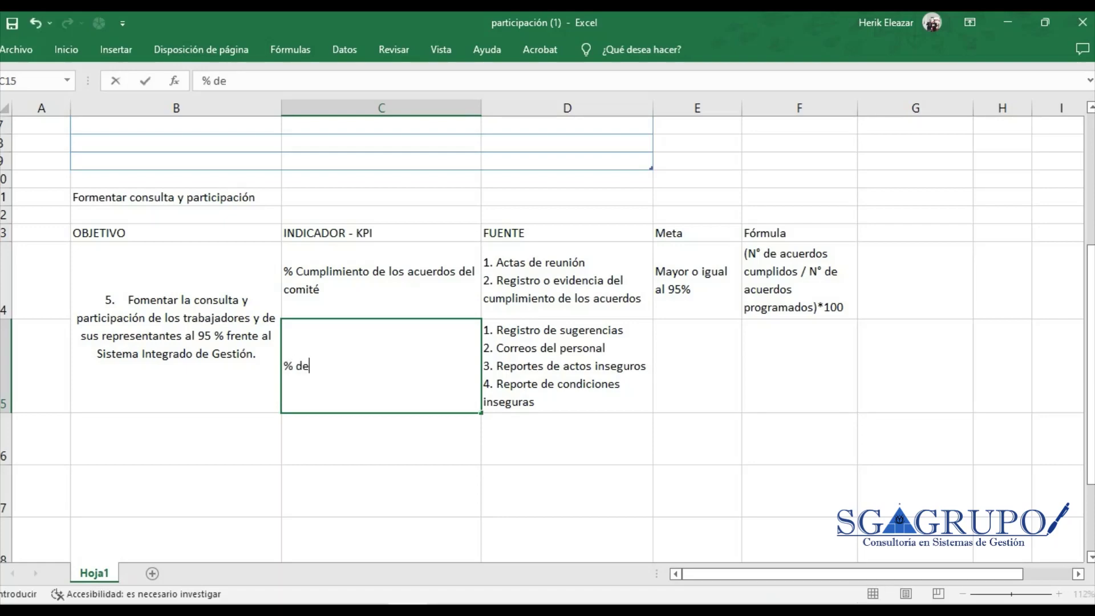
text(s)
key(BackSpace)
key(BackSpace)
key(BackSpace)
key(BackSpace)
key(BackSpace)
key(BackSpace)
Enter "N° de sugerencias" as the second indicator in cell C15
text(N° de suger)
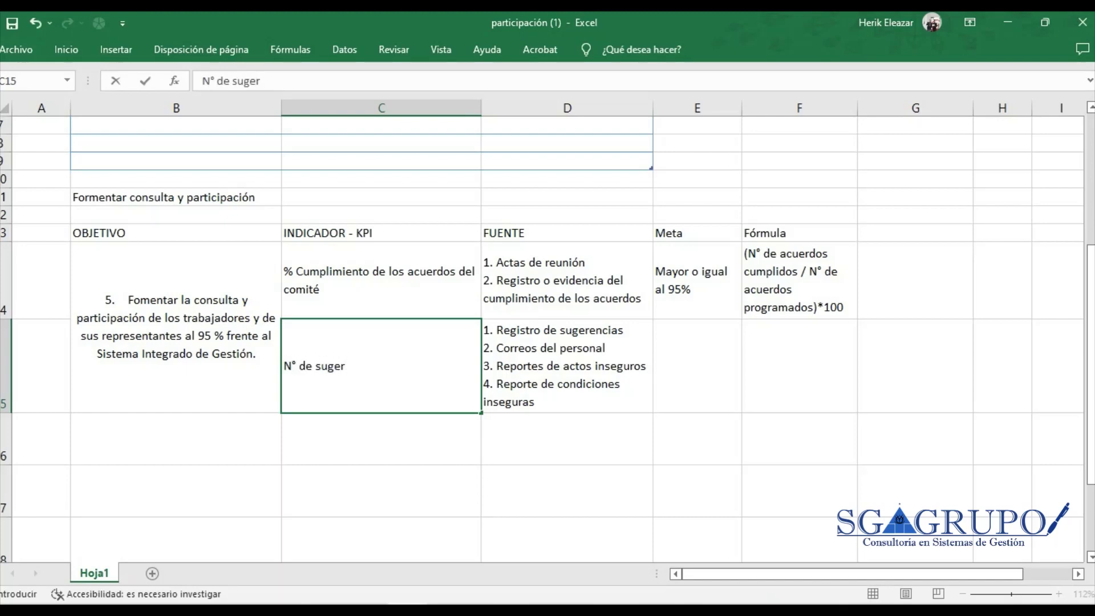
text(encias)
key(Return)
Extend the indicator in C15 so it reads "N° de sugerencias de SSOMA"
click(381, 365)
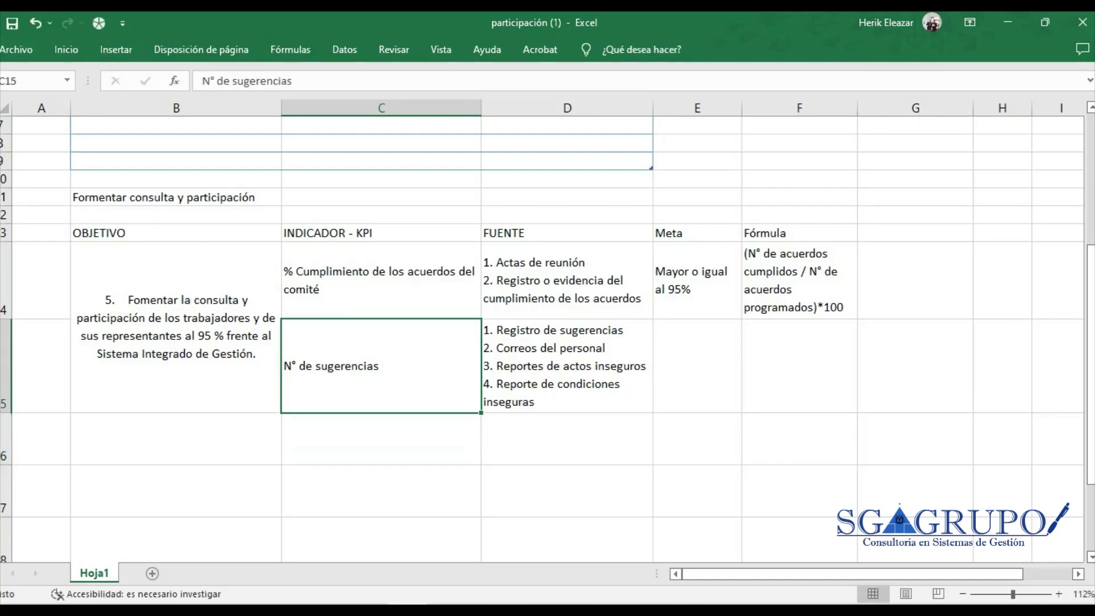
key(F2)
text(de )
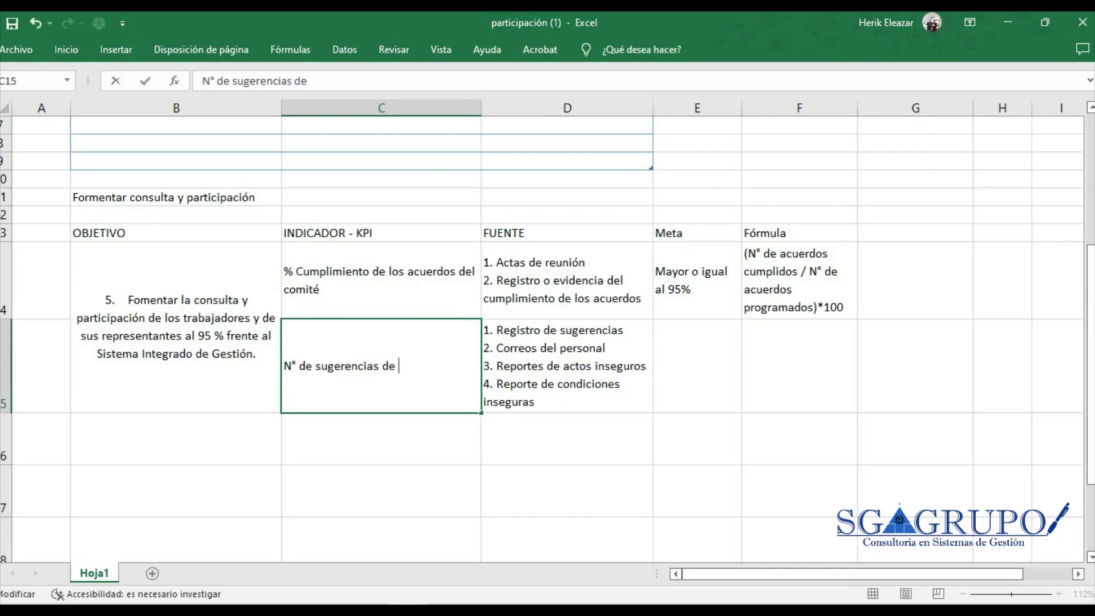
text(SST)
key(Return)
key(Up)
key(F2)
key(BackSpace)
text(OMA)
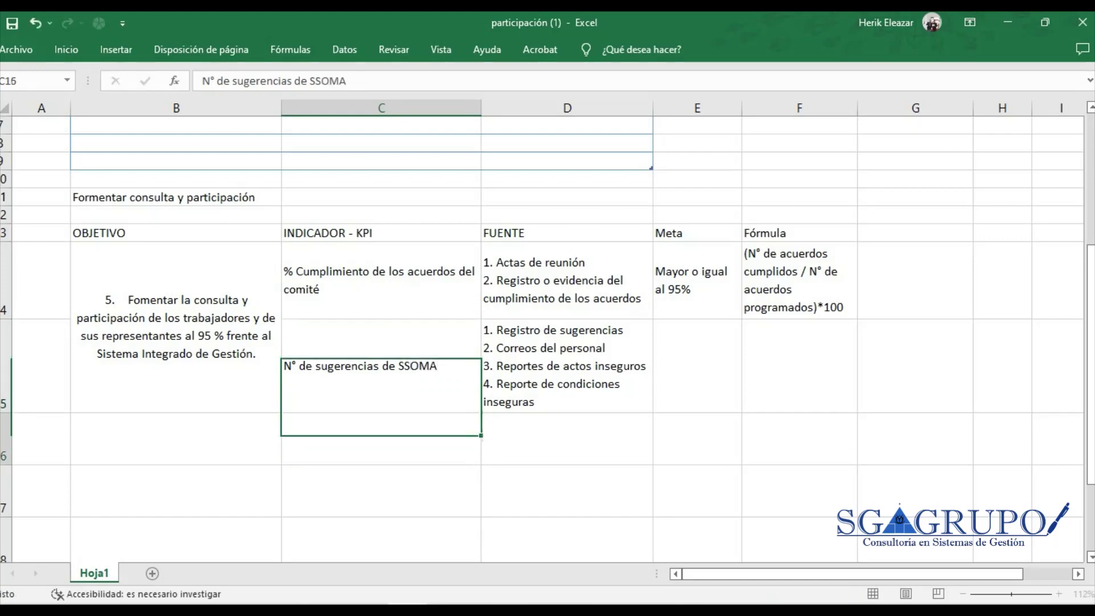
key(Return)
Reword the indicator in C15 to "N° de sugerencias del personal enfocadas en SSOMA"
key(Up)
key(F2)
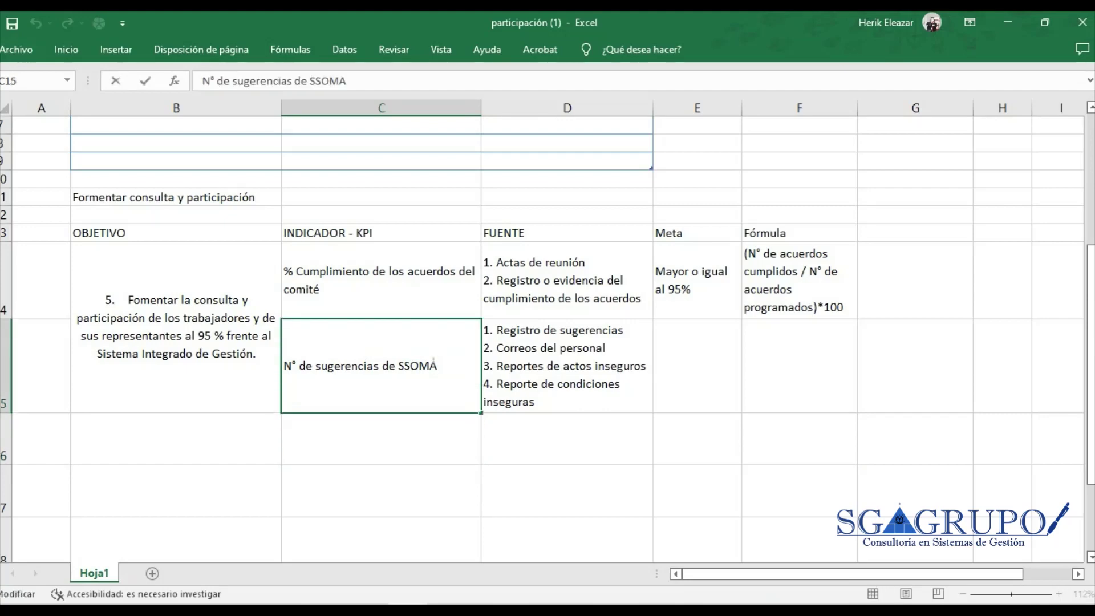
text(l p)
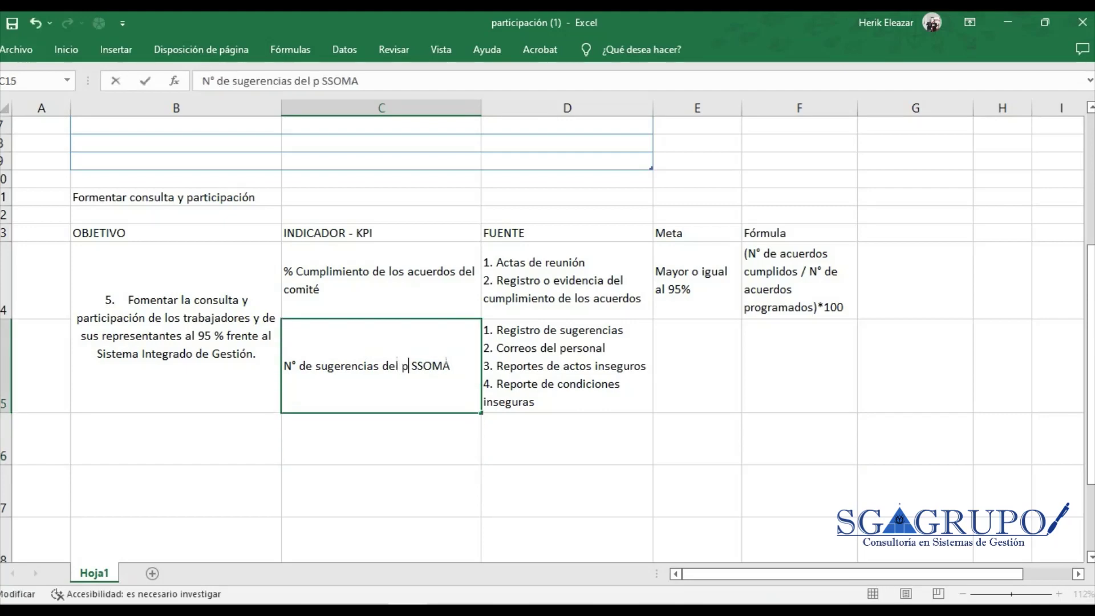
text(ersonal enfocadas)
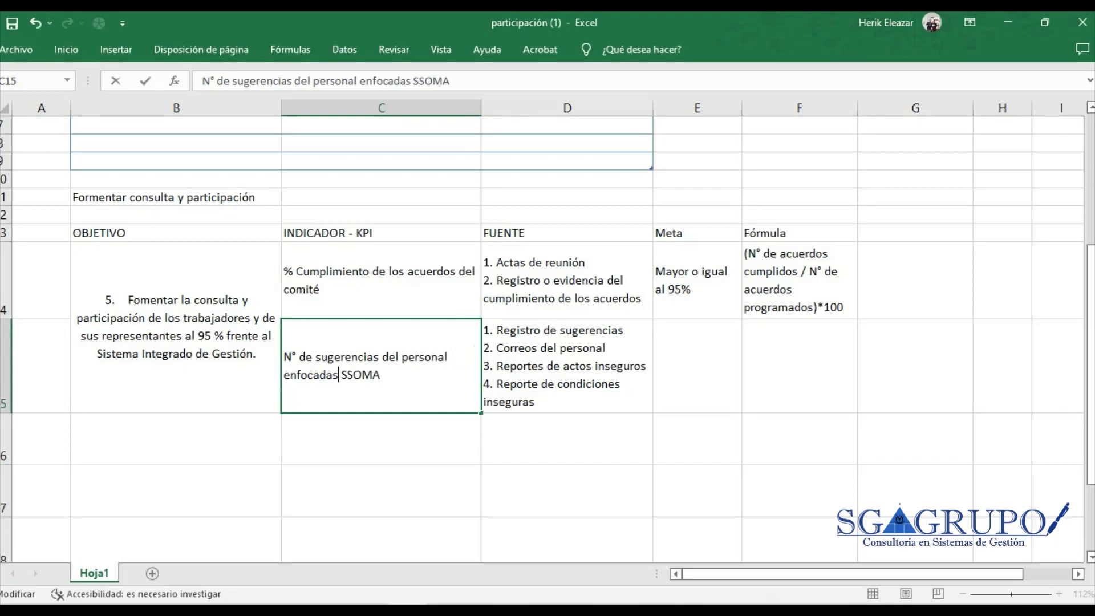
text( en)
key(Return)
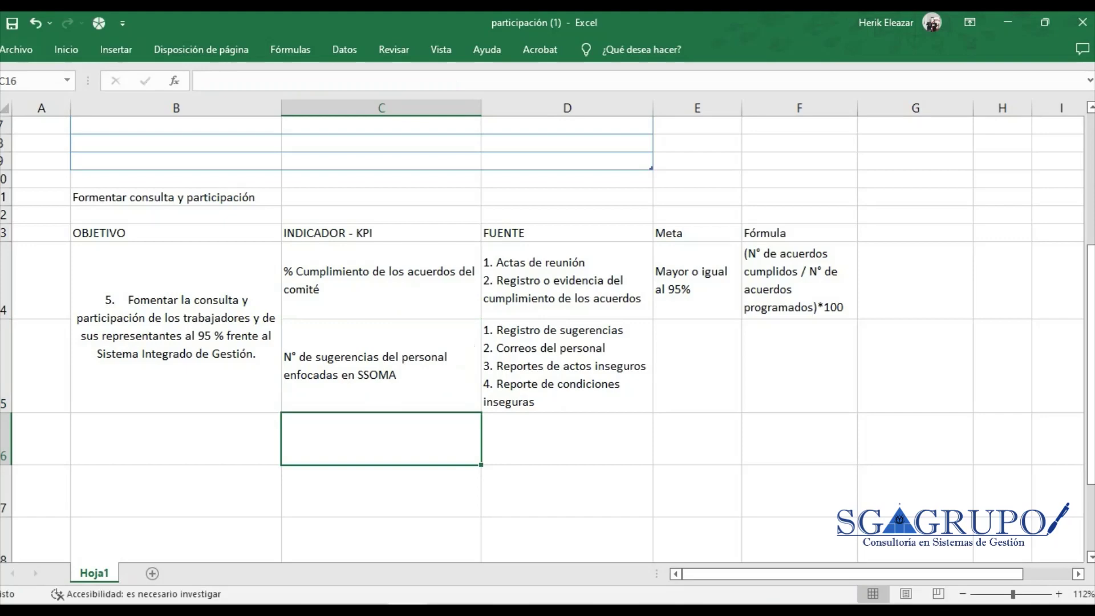
click(566, 365)
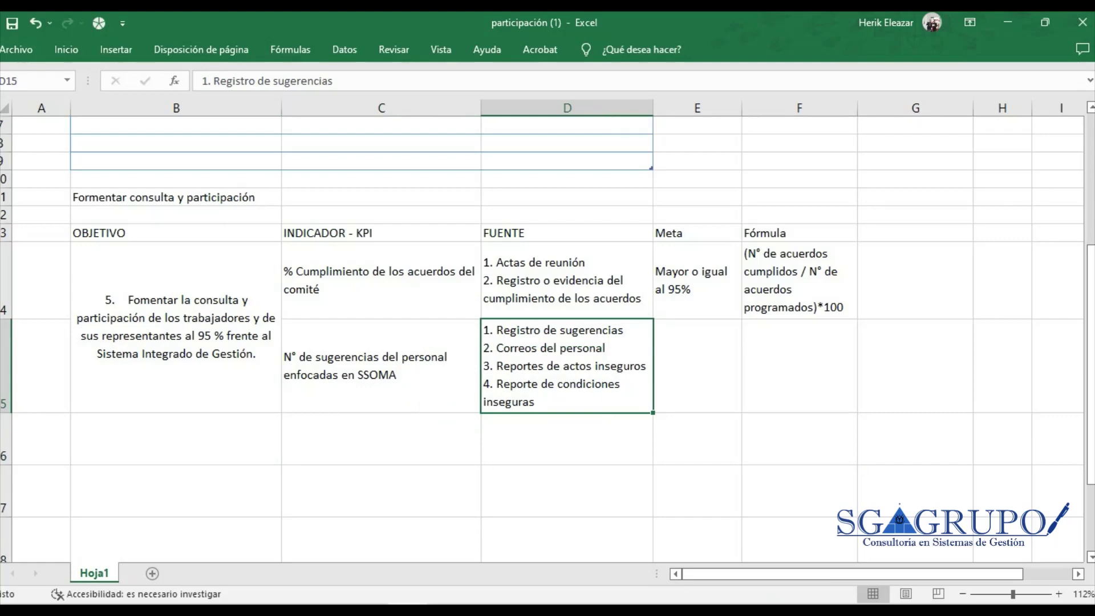
click(380, 366)
click(697, 365)
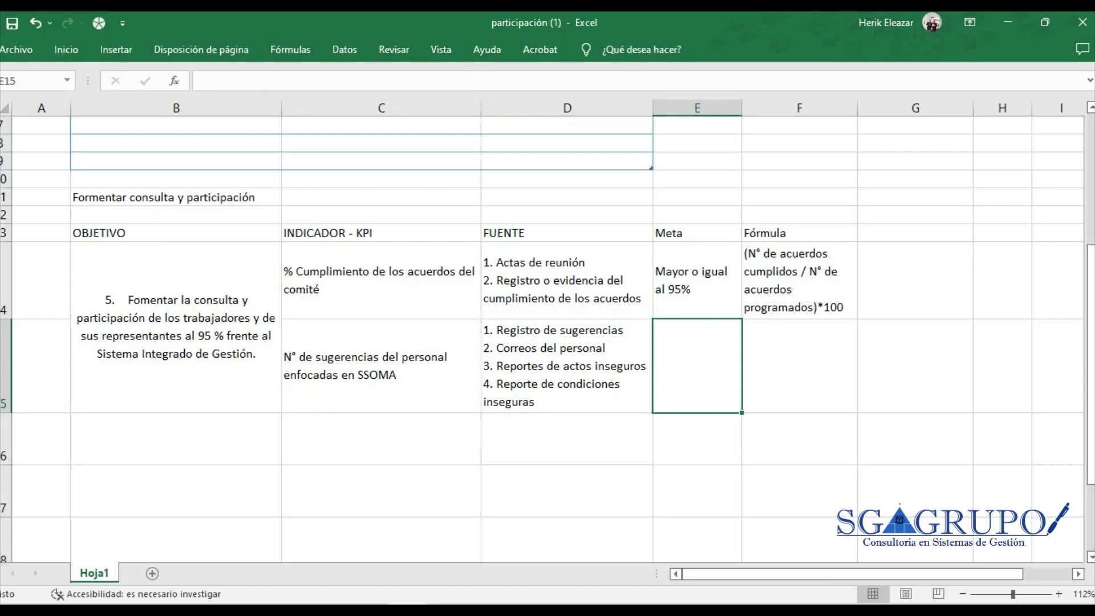
click(697, 280)
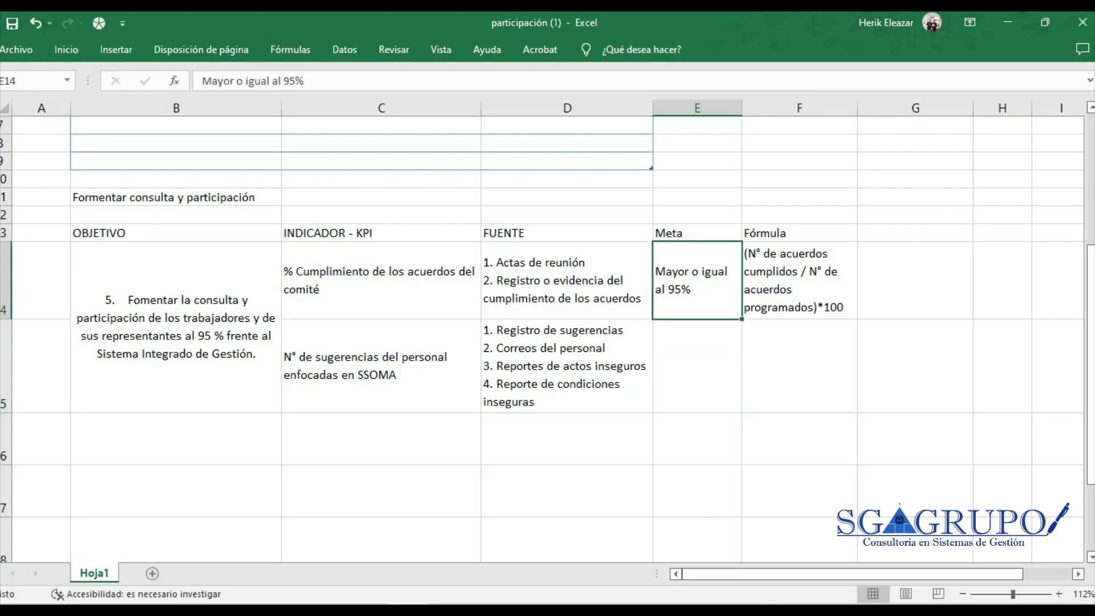
Enter "5 o más sugerencias por mes" as the target of the second indicator in cell E15
click(697, 365)
key(Left)
key(Left)
key(Right)
key(Right)
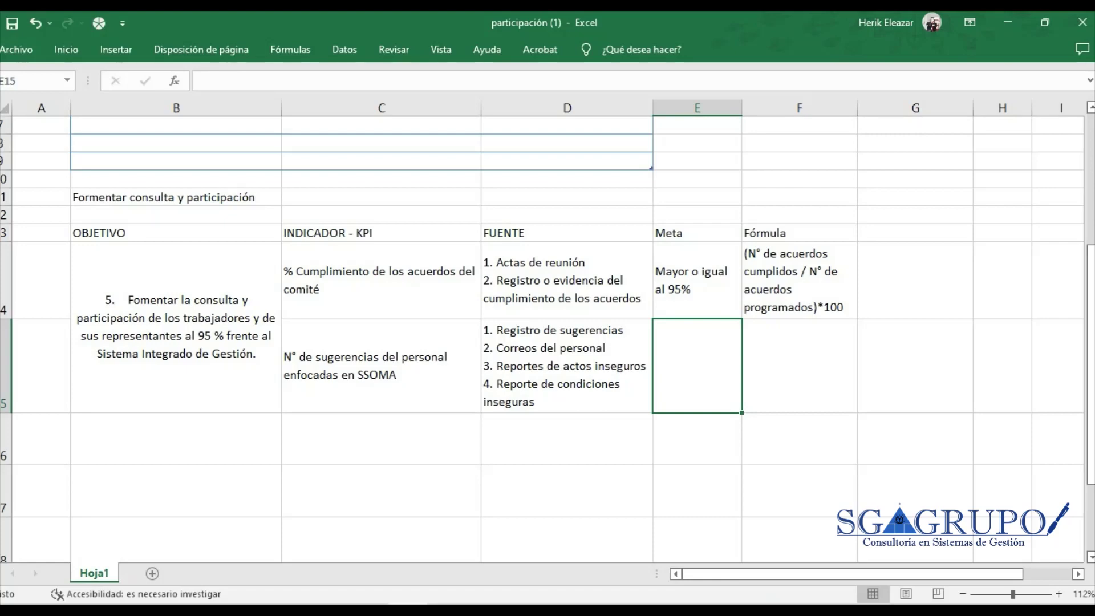
text(5 p)
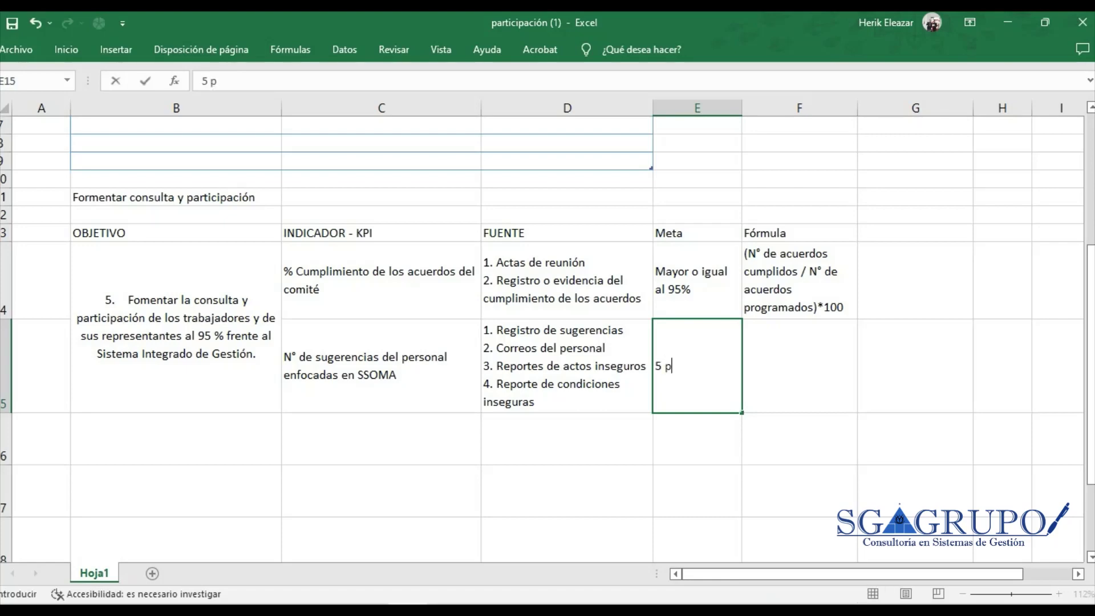
key(BackSpace)
text(o más sugerencias por mes)
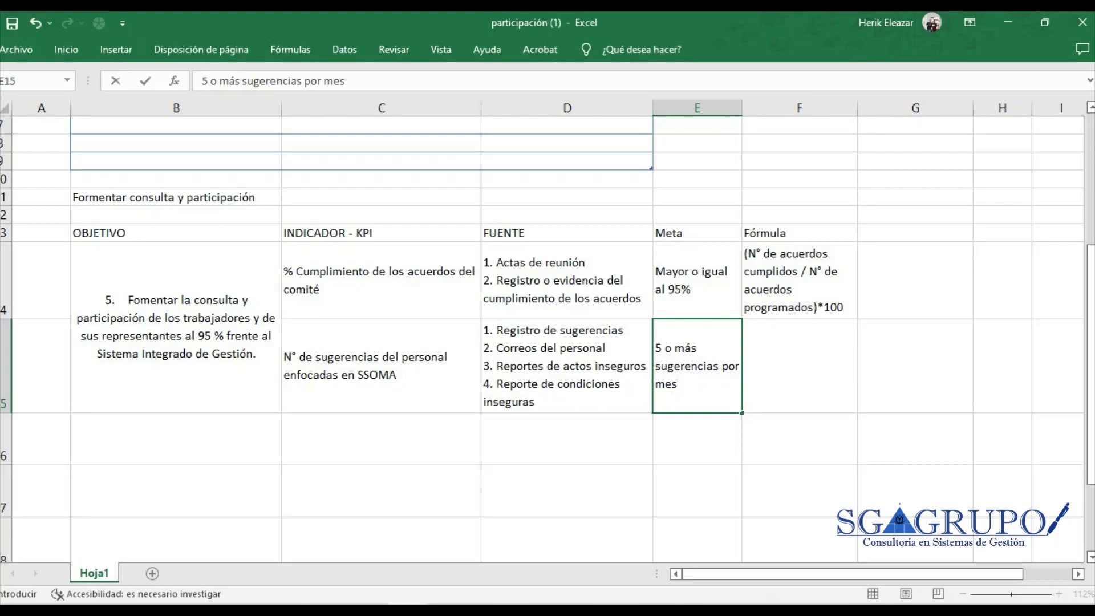
key(Return)
key(Up)
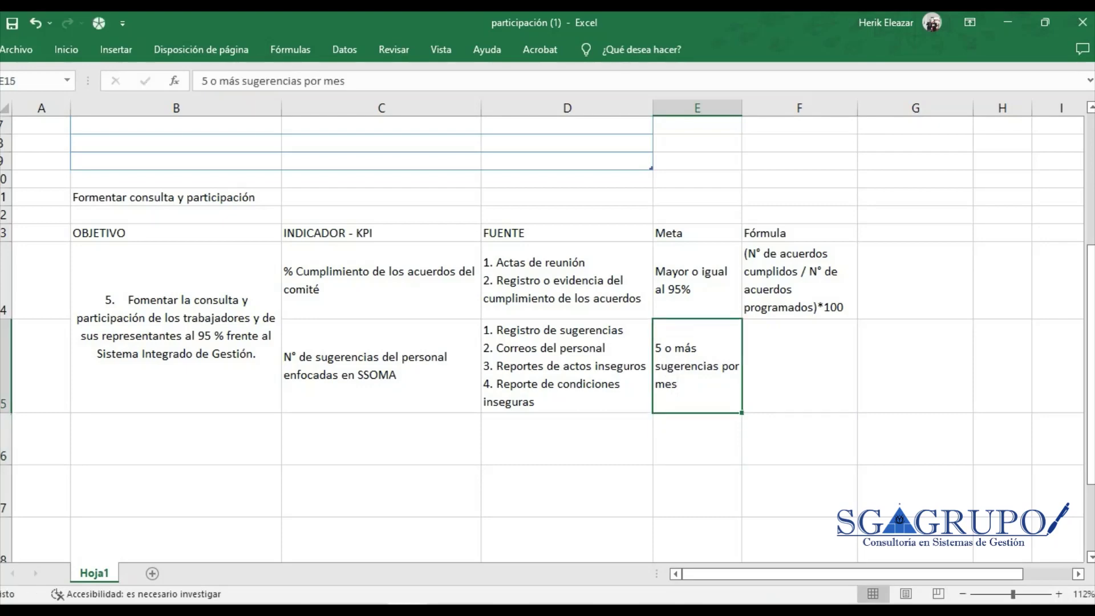
Replace "sugerencias" with "participaciones" in the E15 target so it reads "5 o más participaciones por mes"
double_click(678, 385)
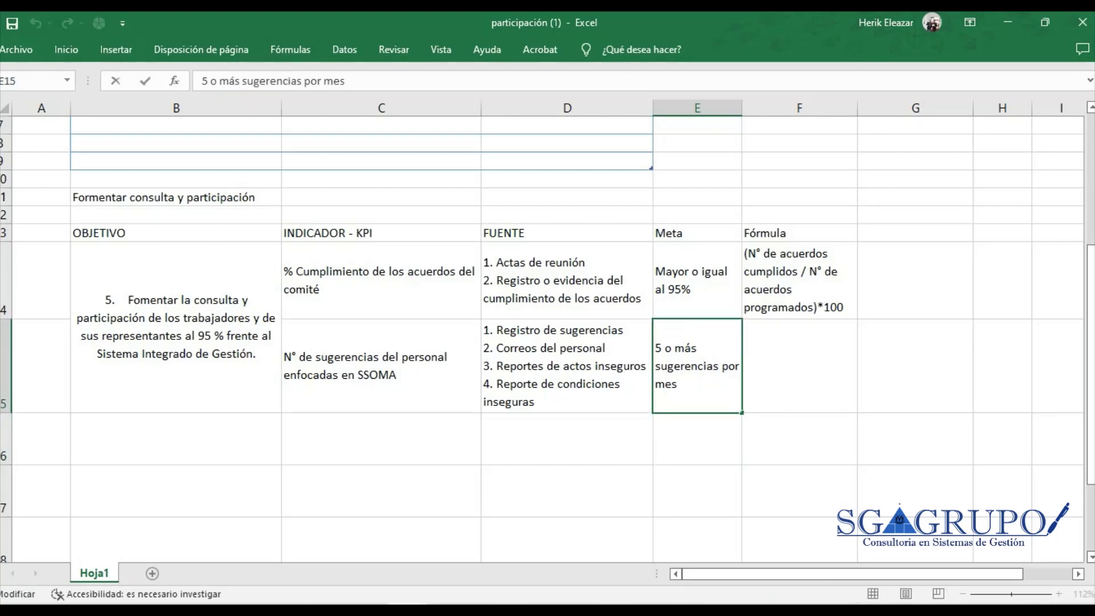
double_click(681, 365)
text(participa)
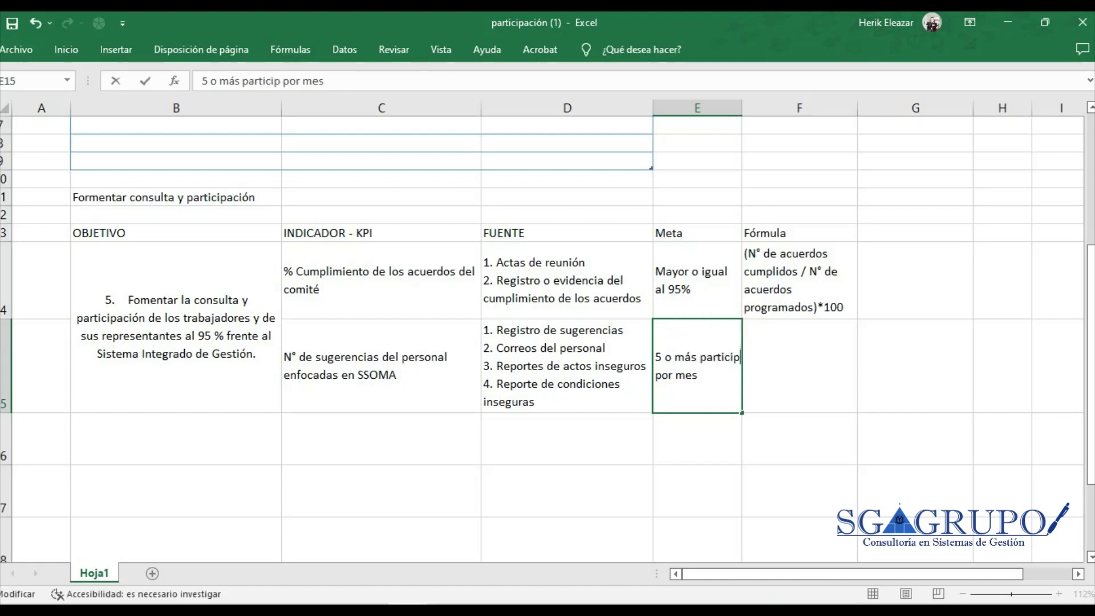
text(ciones)
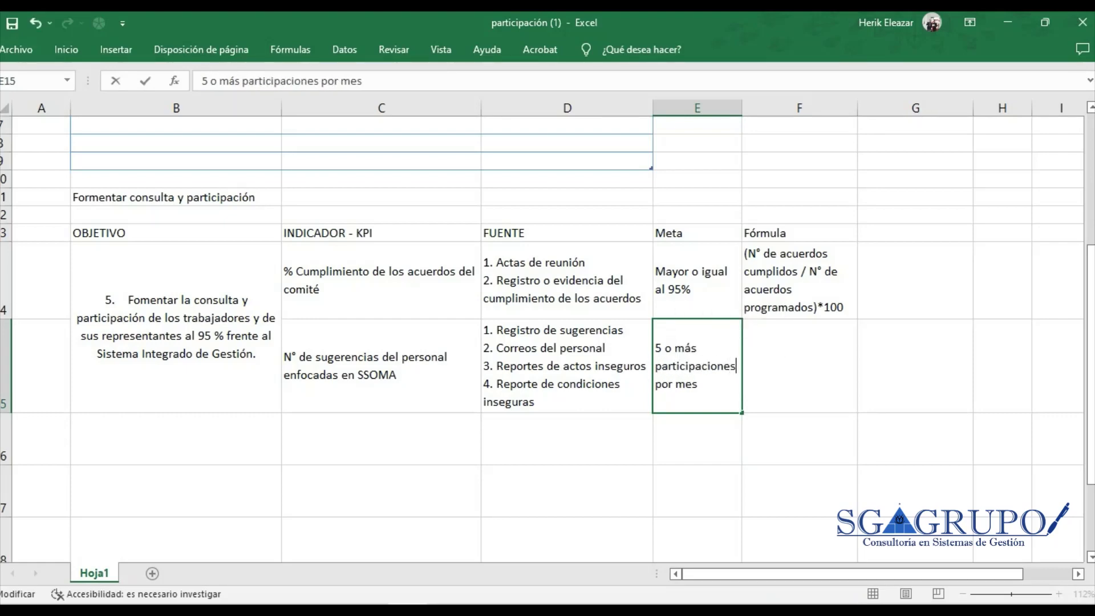
key(Return)
key(Up)
key(Right)
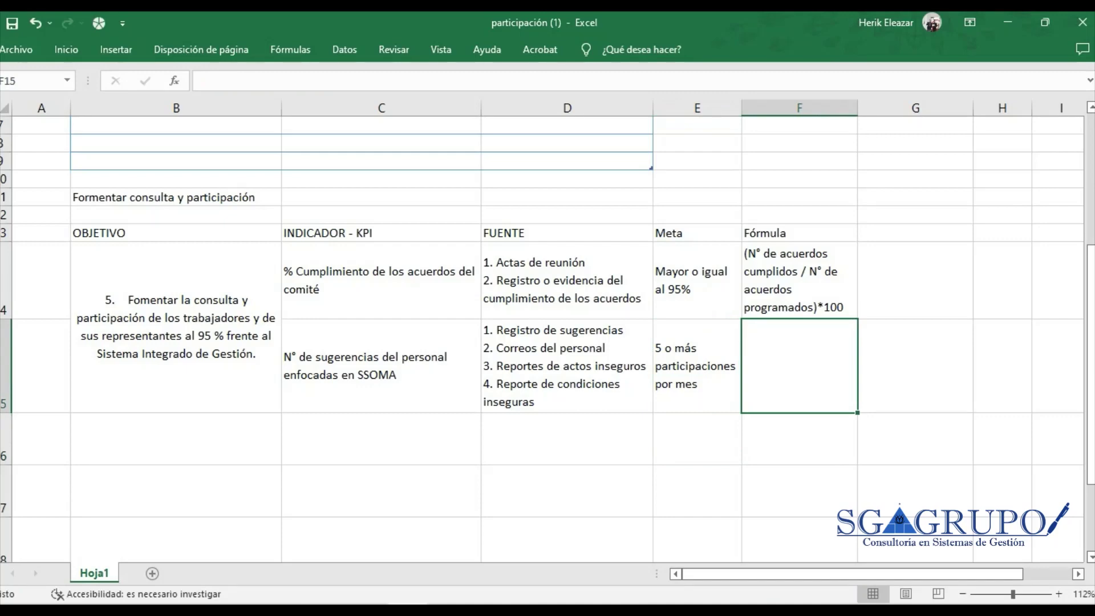
Enter "% de reportes de actos inseguros realizados" as a third indicator in cell C16
click(381, 438)
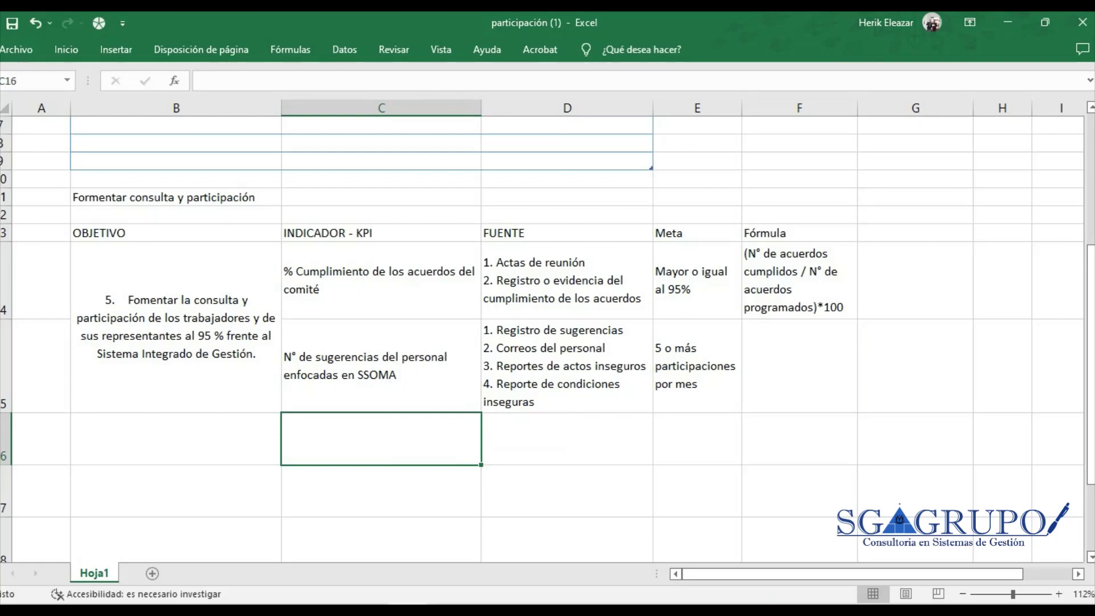
drag(381, 439, 567, 366)
click(566, 366)
click(381, 439)
text(% de r)
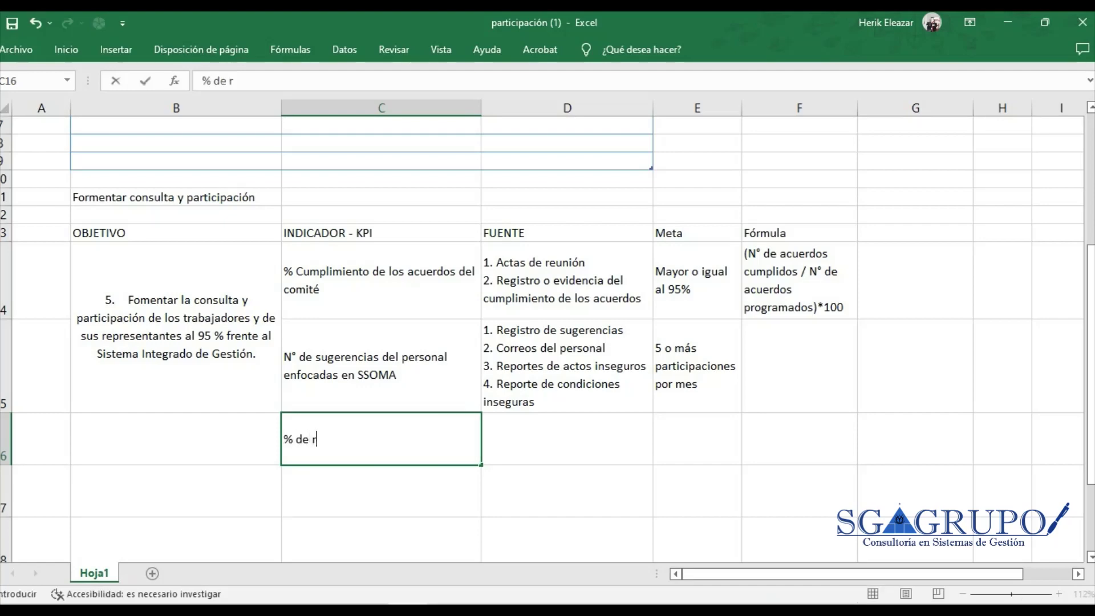
text(eportes de actos)
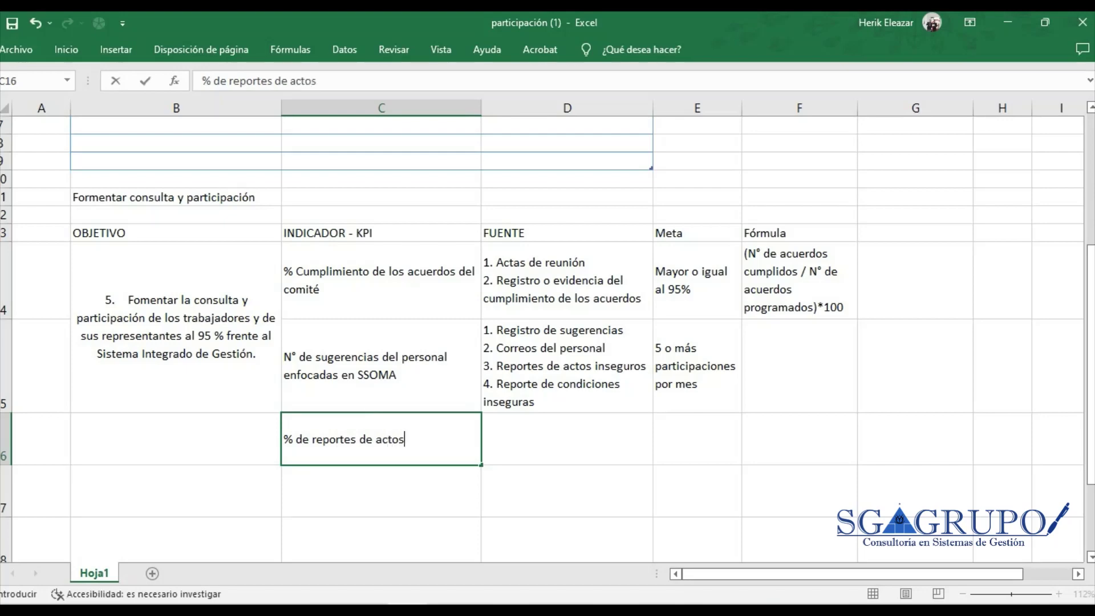
text( inseguros)
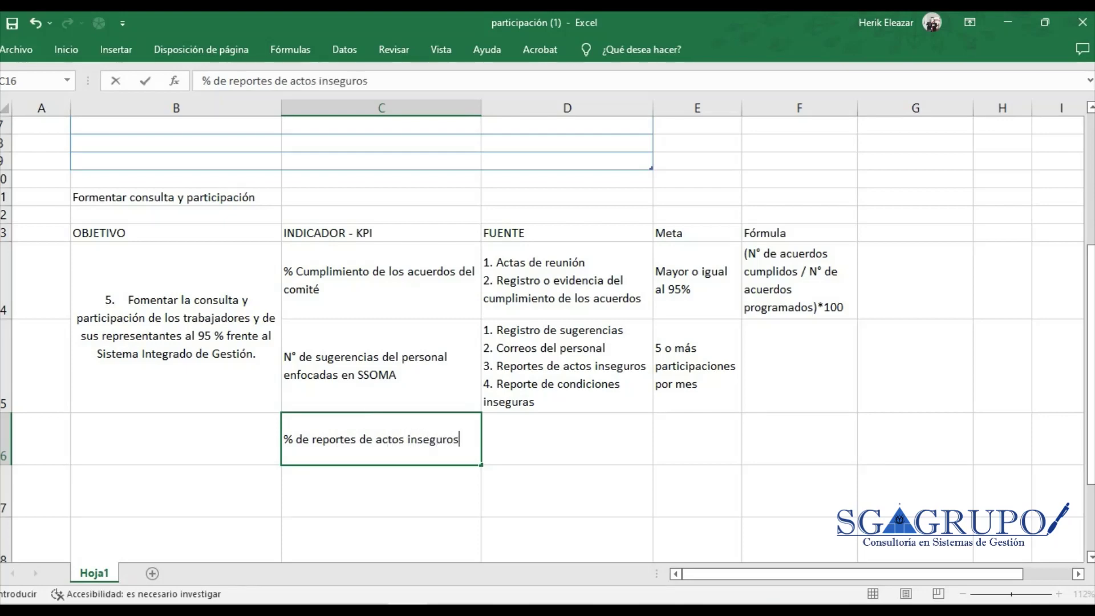
text( realizados)
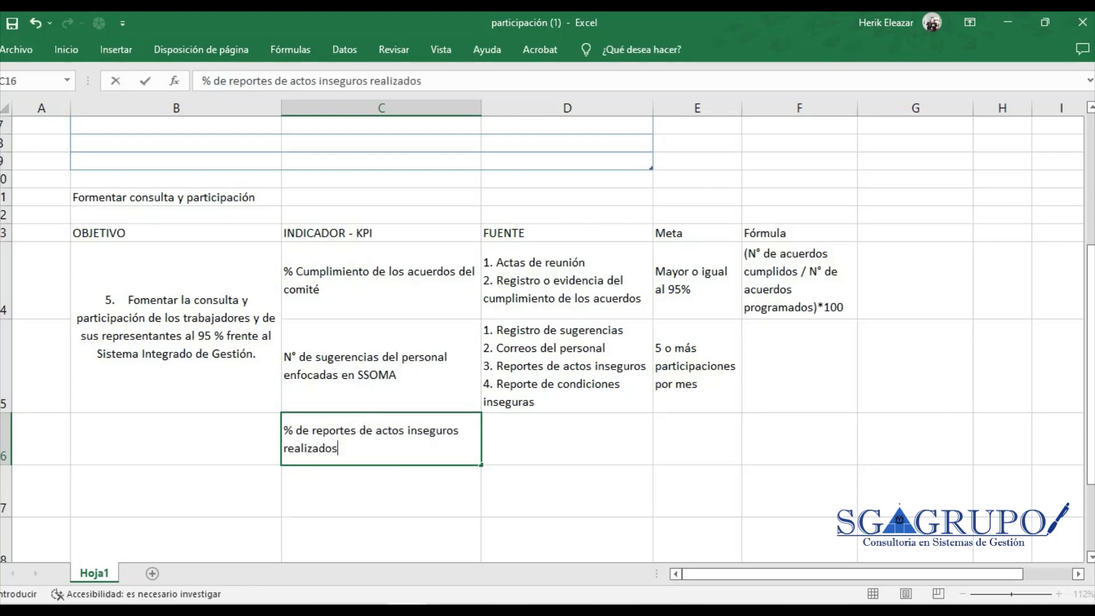
key(Return)
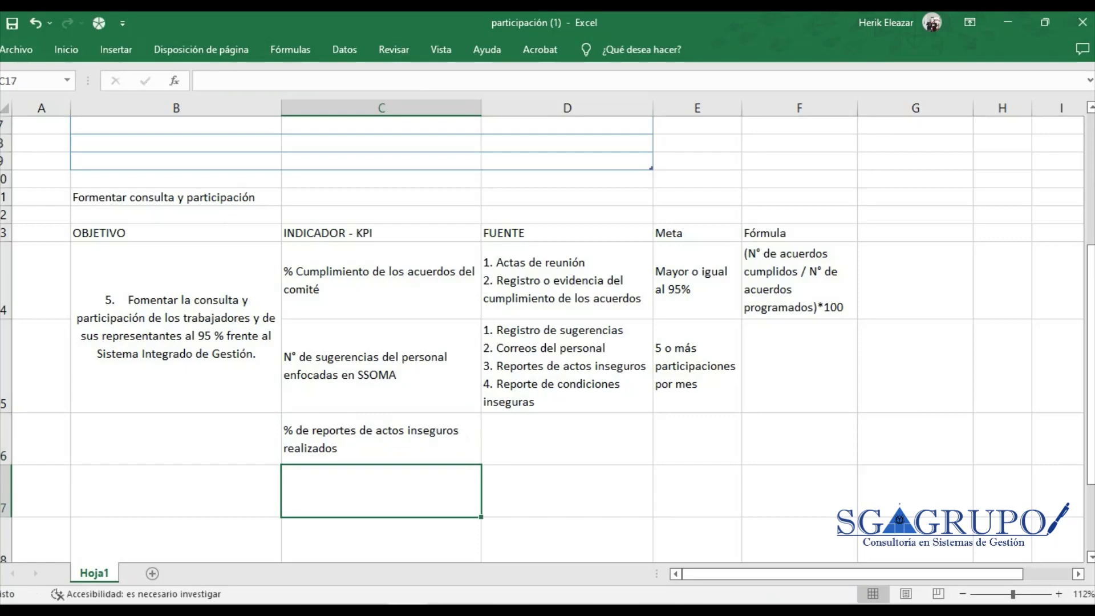
Enter "(N° de reportes realizados / N° de reportados programados) *100" as the third indicator's formula text in cell F16
key(Up)
key(Right)
key(Right)
key(Right)
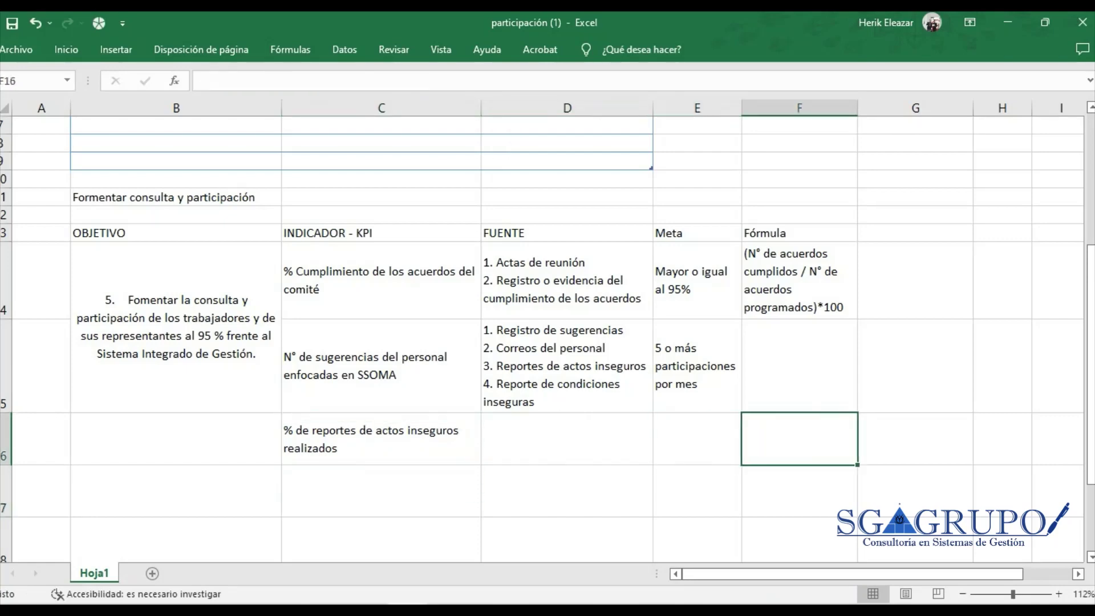
text((N° de)
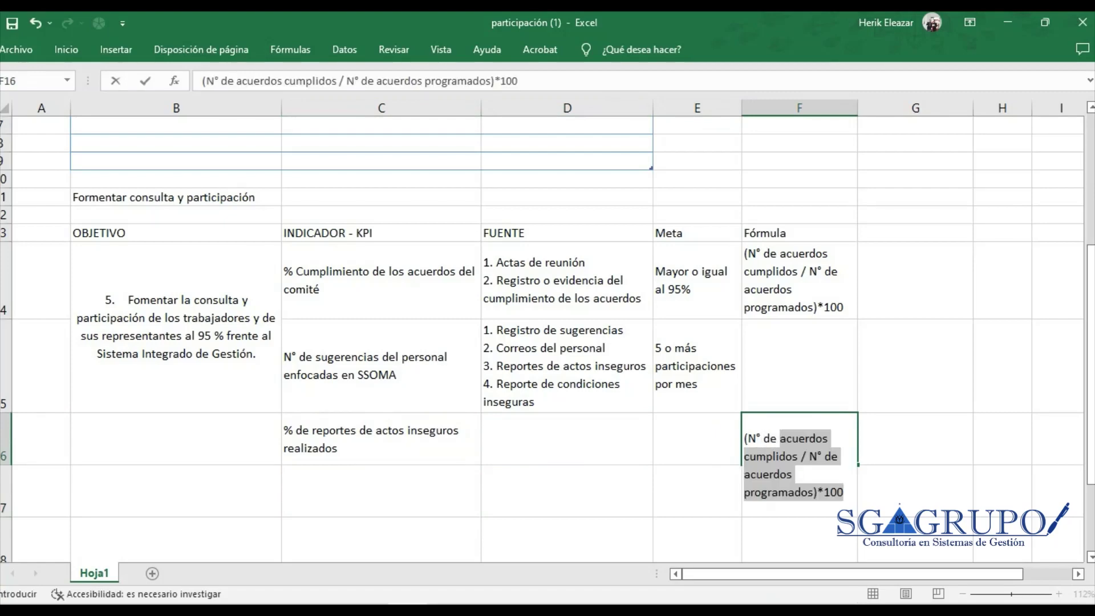
key(BackSpace)
key(BackSpace)
key(BackSpace)
text(de reportes re)
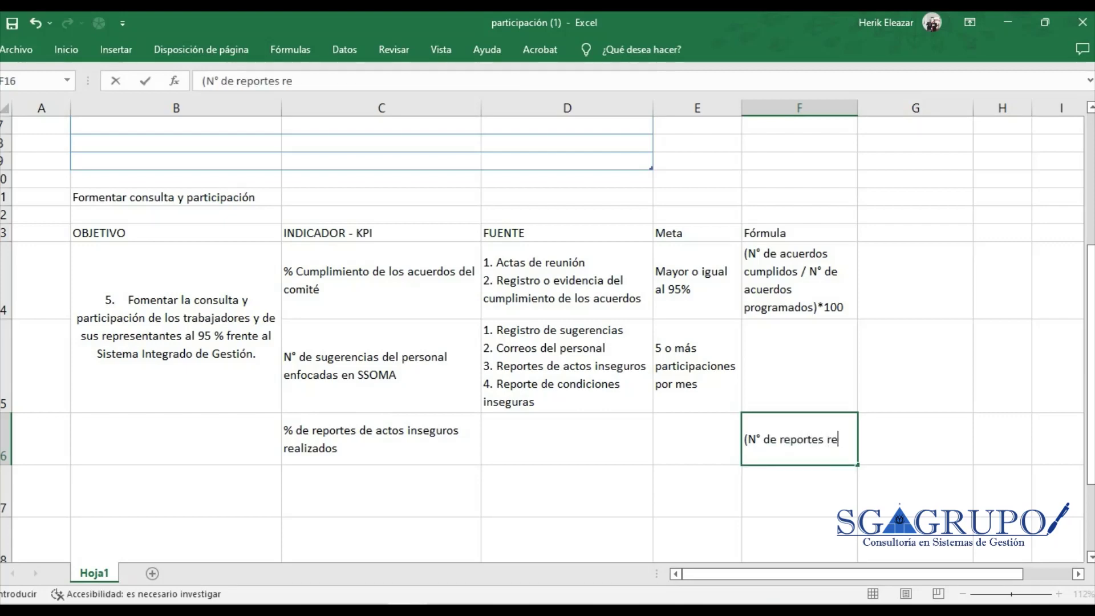
text(alizada)
key(BackSpace)
text(os)
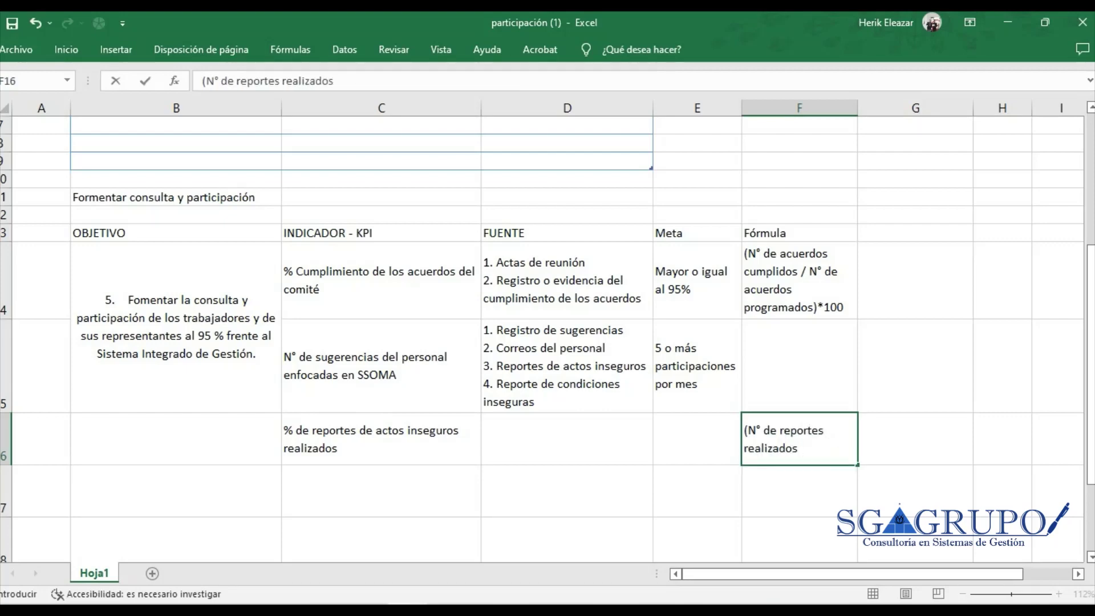
text( / N° de reportado)
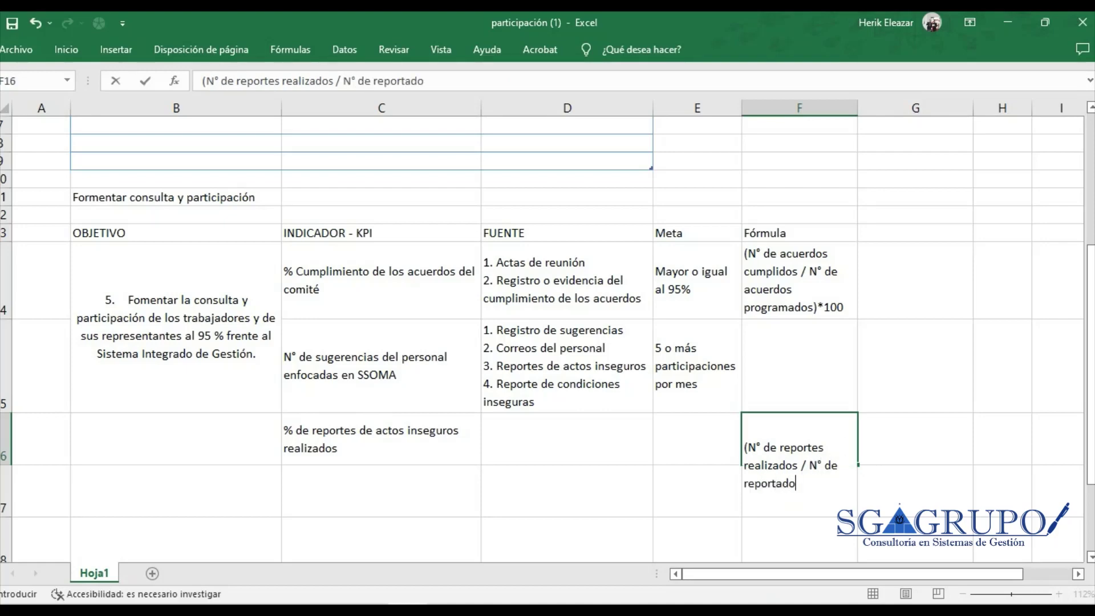
text(s )
text(programadao)
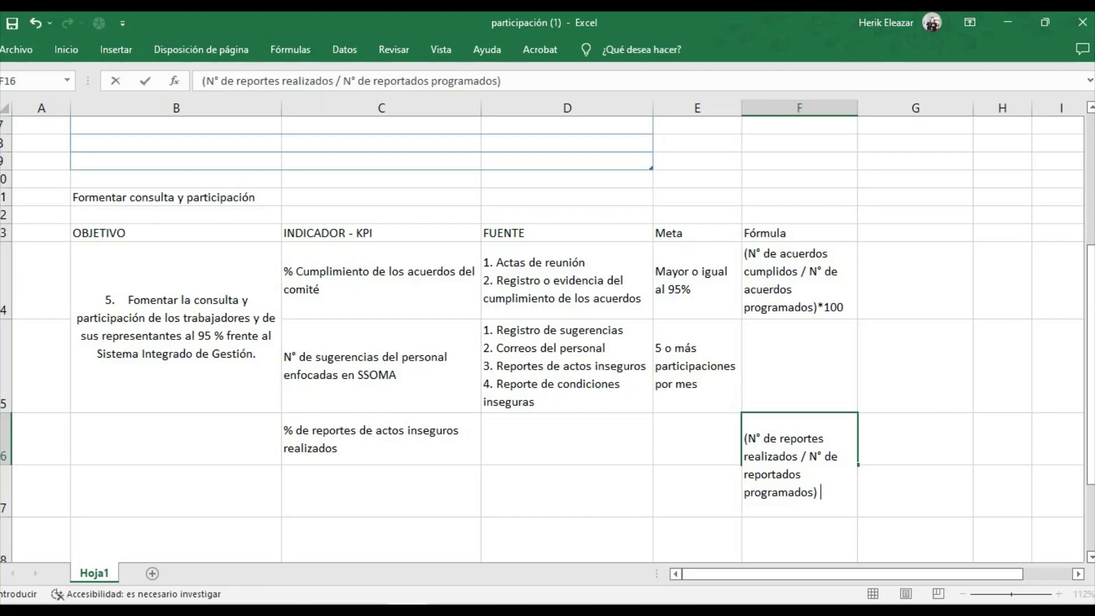
text(-)
key(BackSpace)
text(*100)
key(Return)
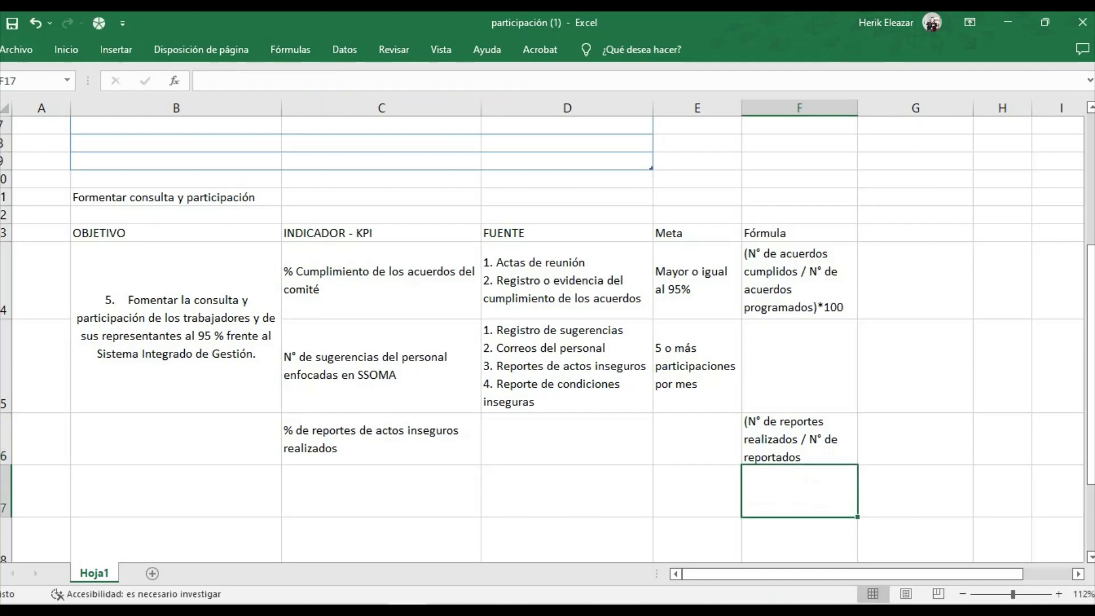
Increase the height of row 16 so the whole formula text in F16 fits
click(799, 439)
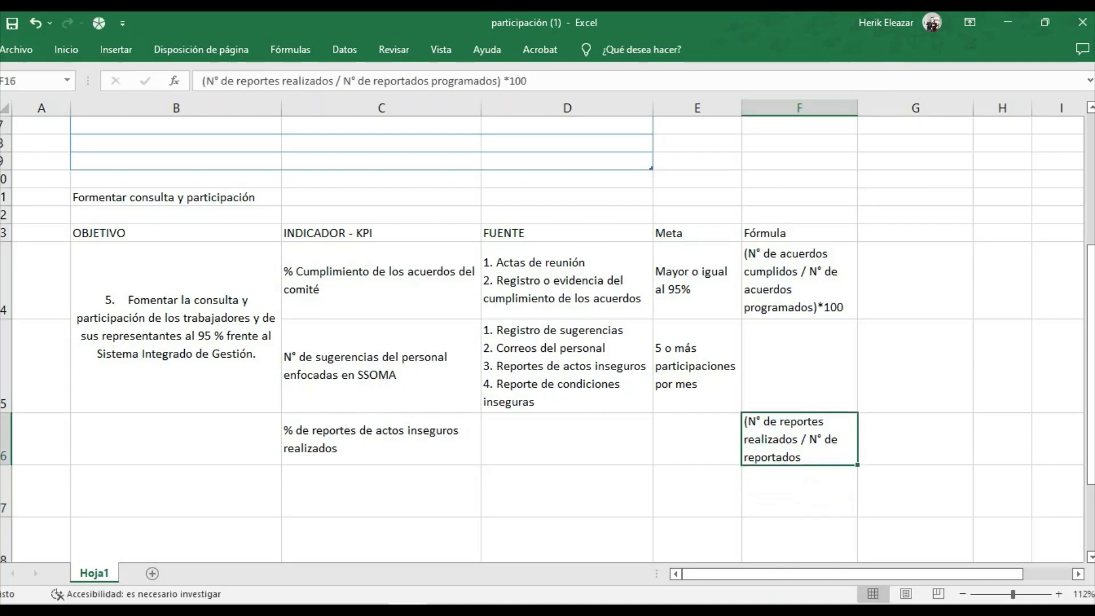
drag(5, 465, 5, 494)
click(289, 443)
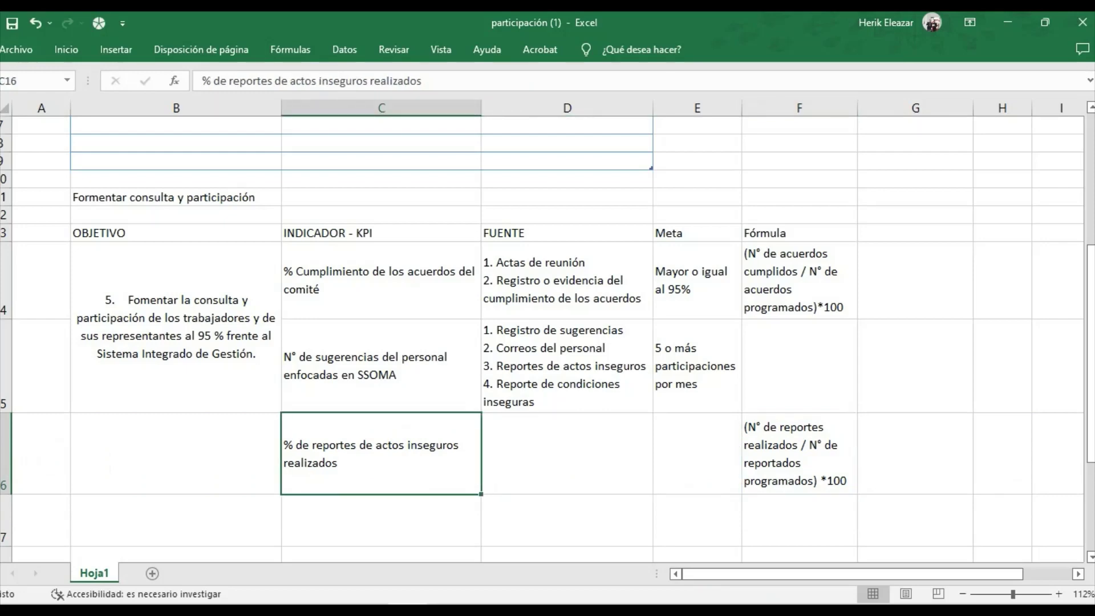
Enter "N° de reportes de actos y condiciones inseguros" as the fourth indicator in cell C17
click(381, 520)
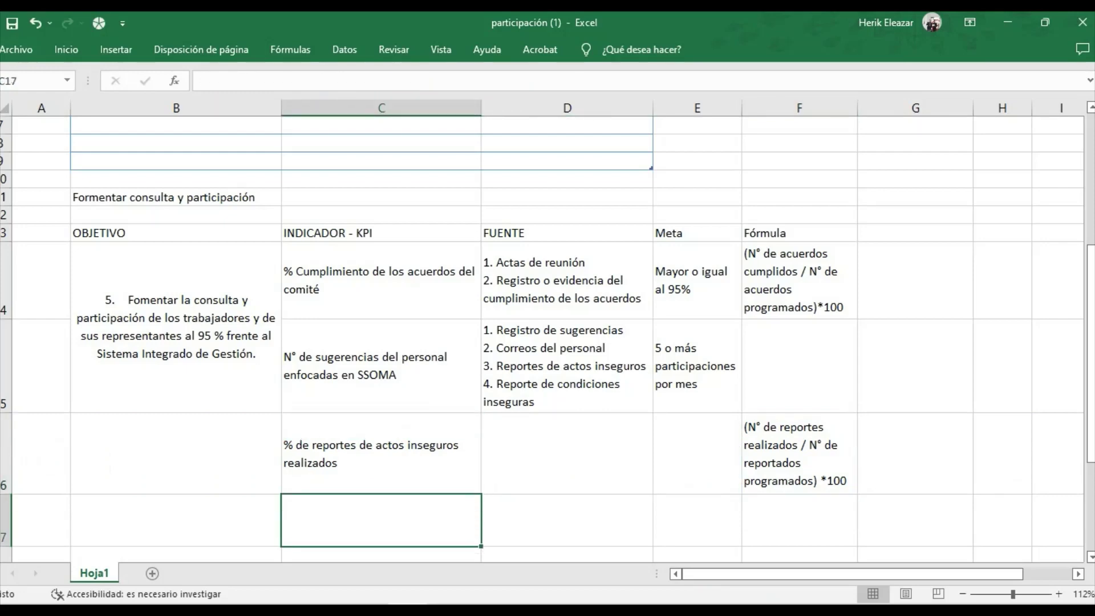
text(N° de )
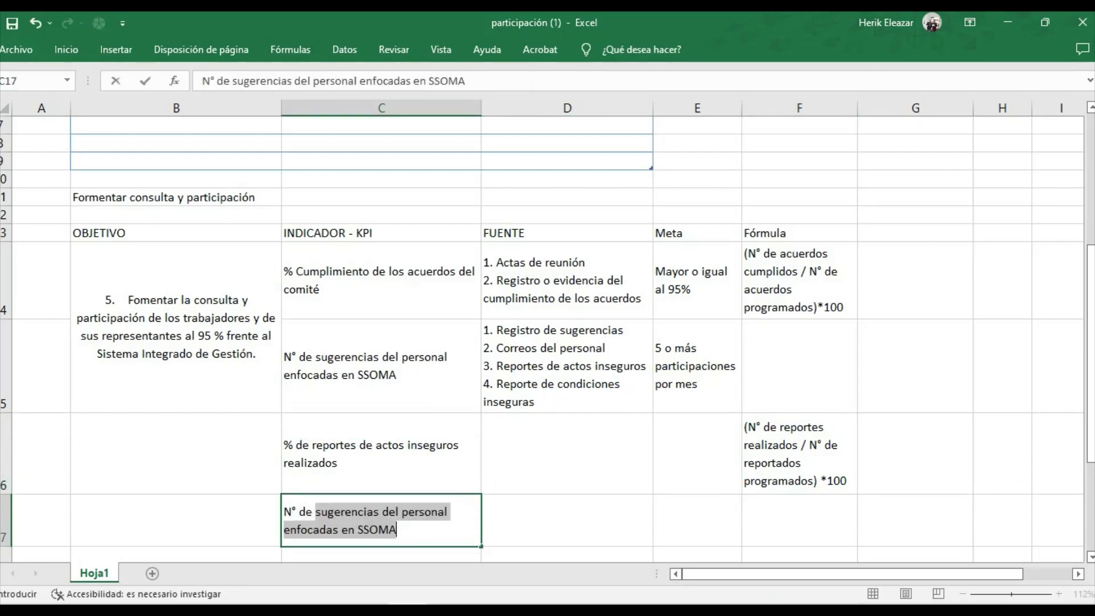
text(reportes )
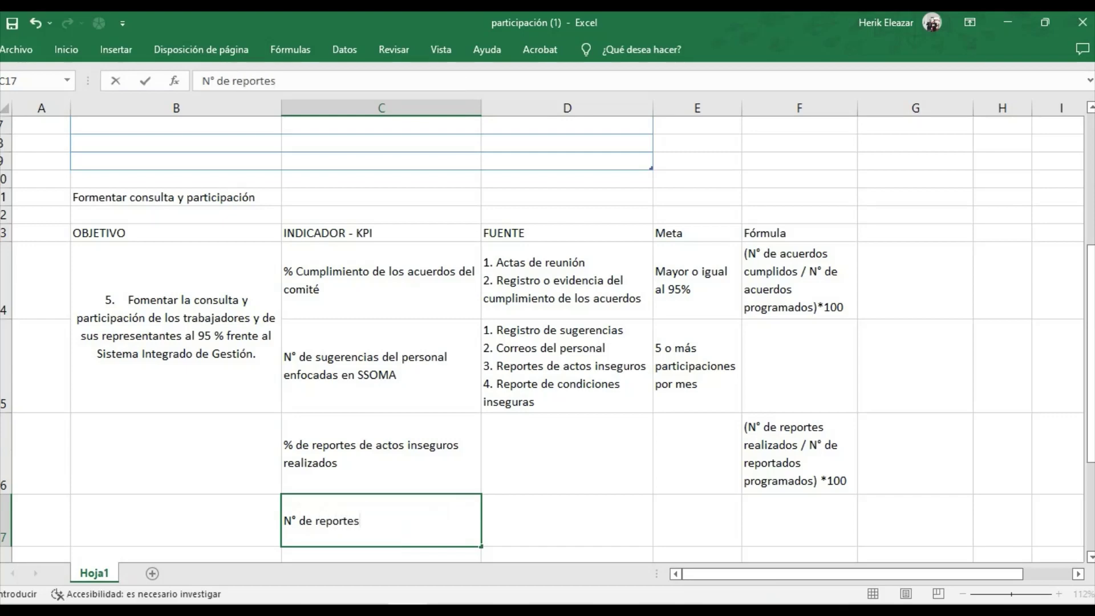
text(de actos y)
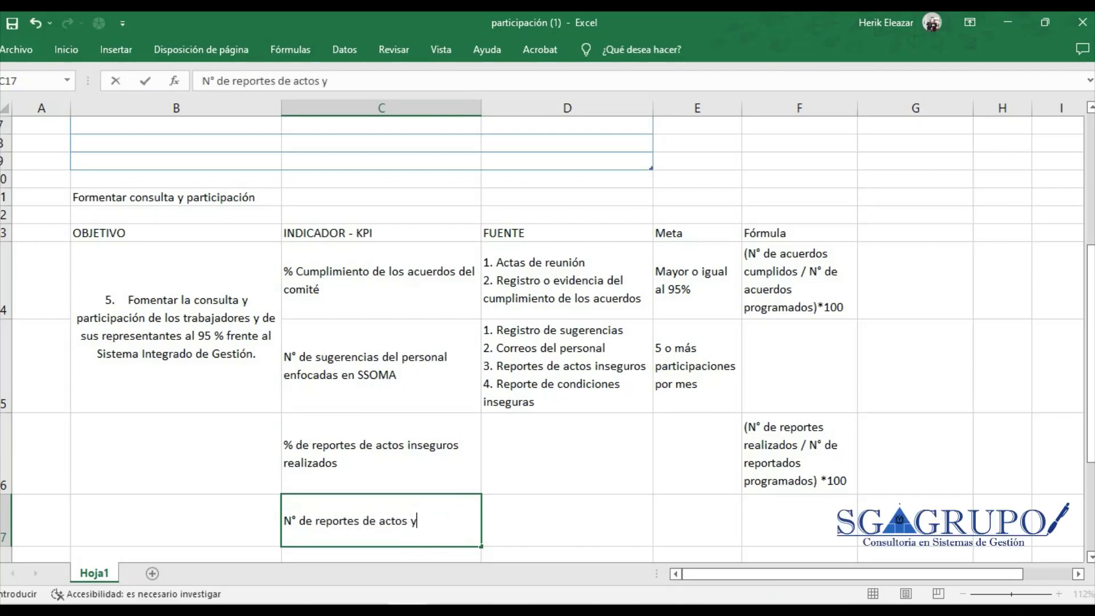
text( condiciones )
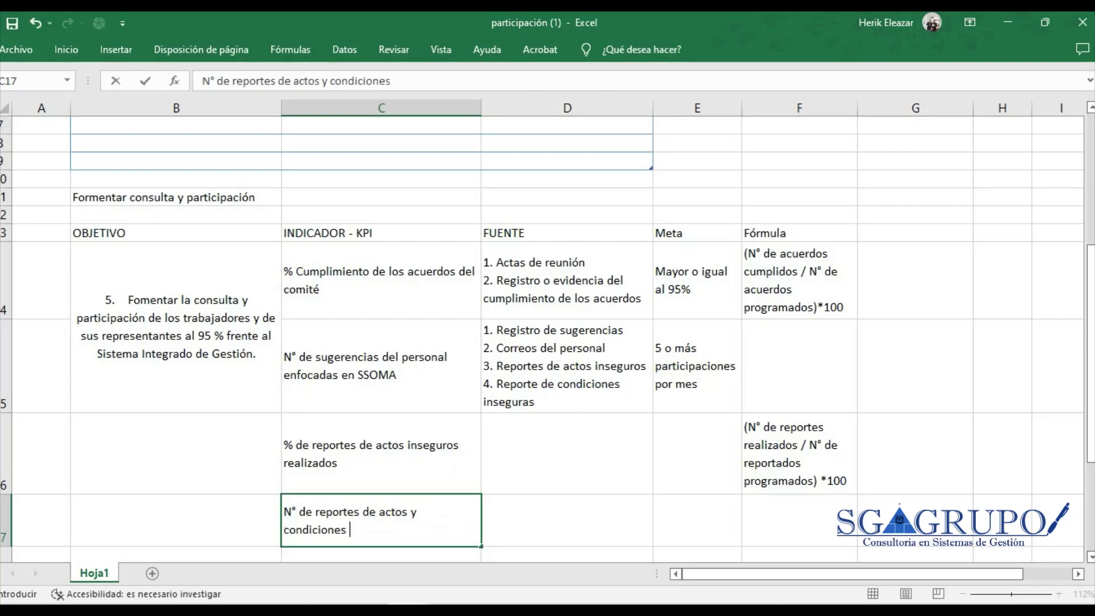
text(inseguros)
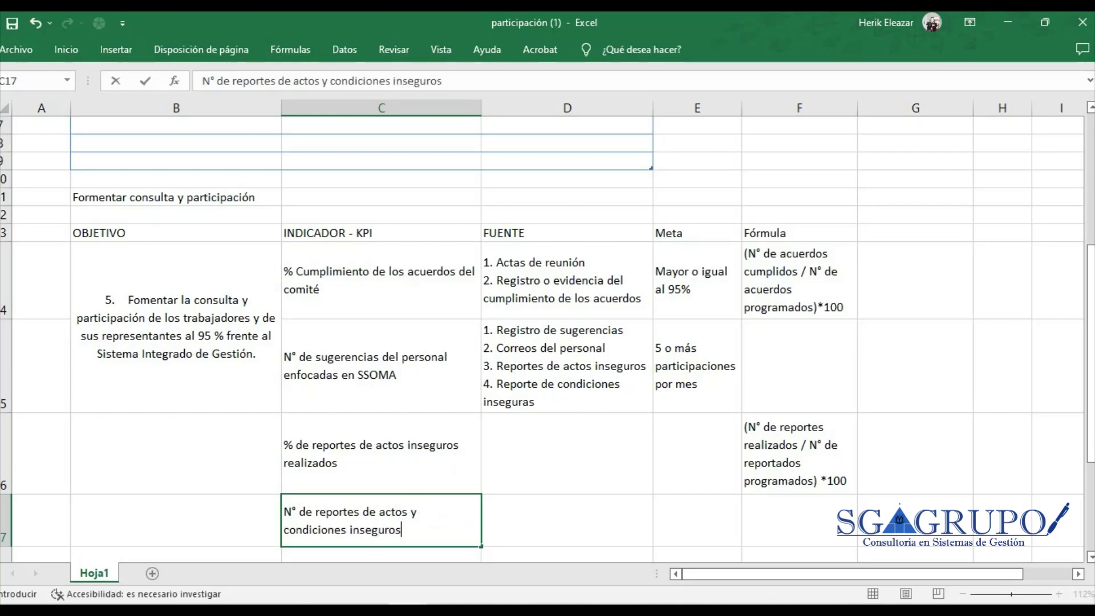
key(Return)
click(381, 484)
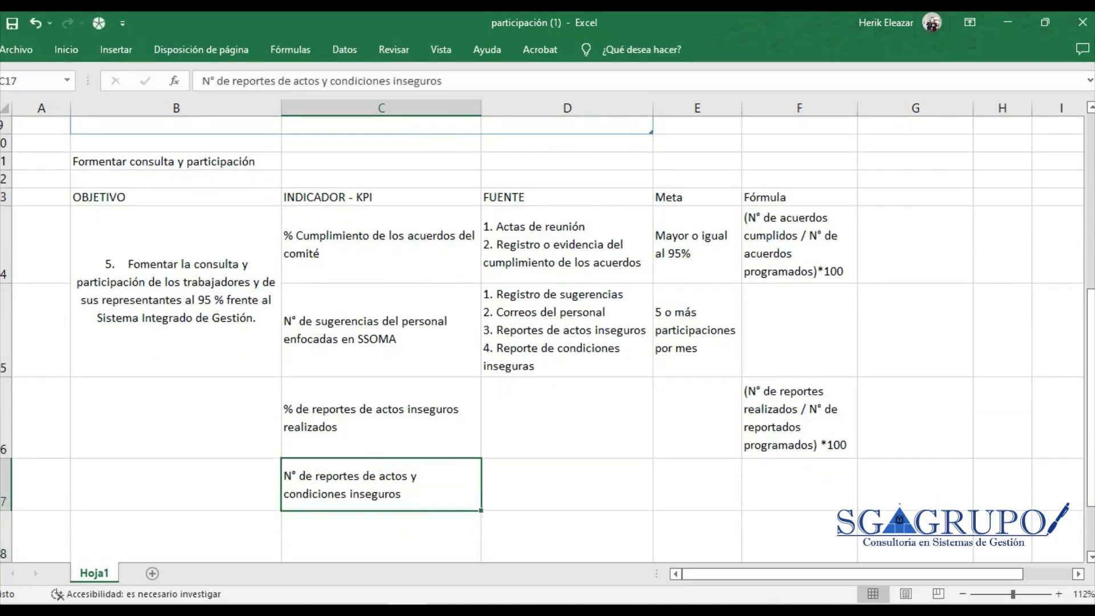
Enter "4 o mas reportes por mes" as the fourth indicator's target in cell E17
click(799, 485)
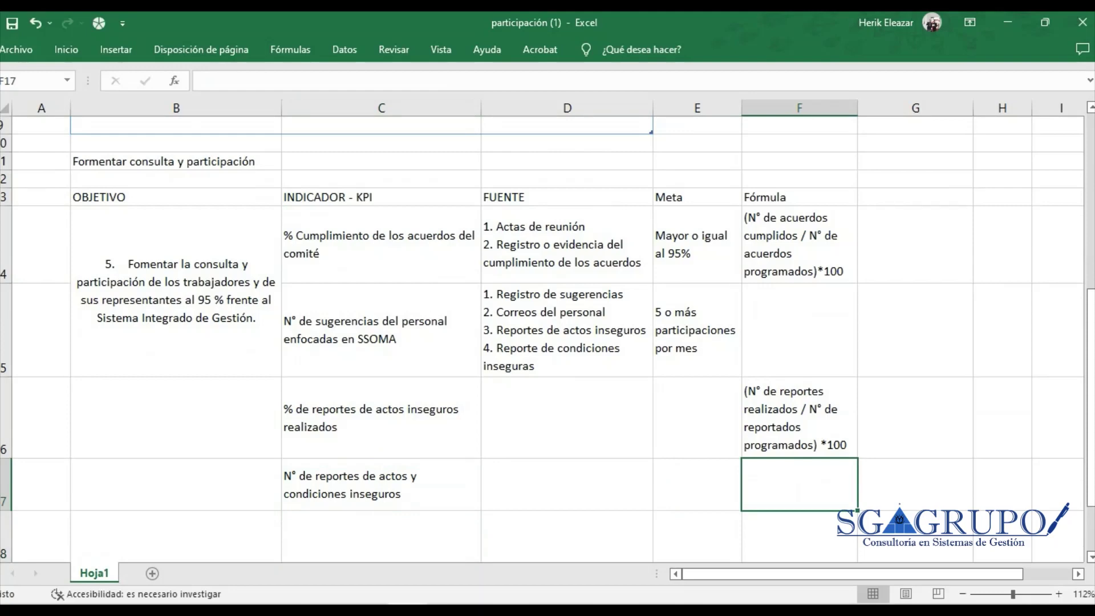
click(697, 484)
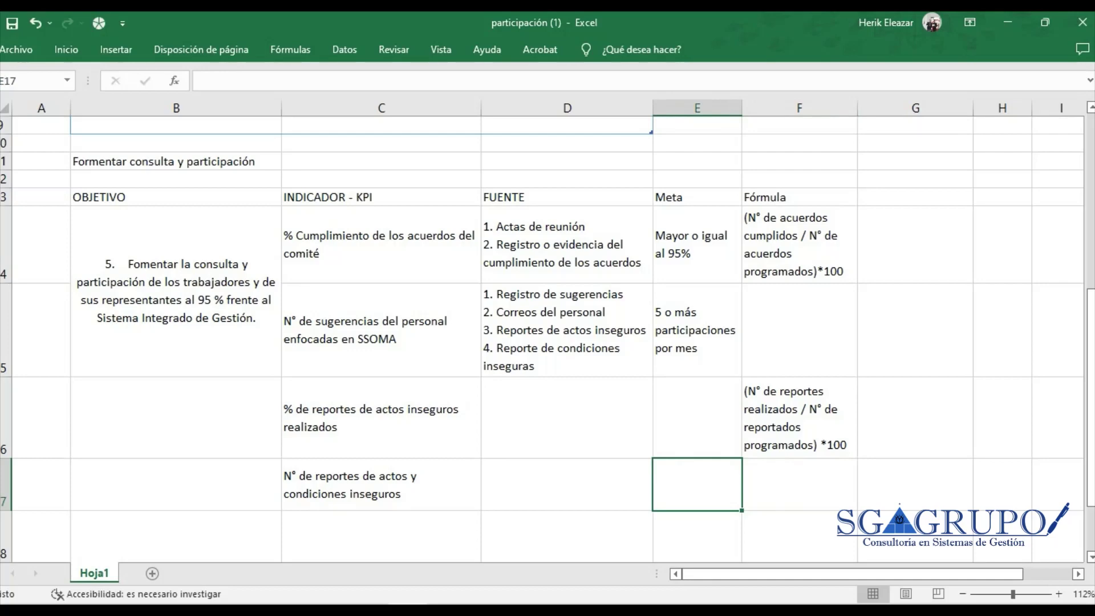
text(4)
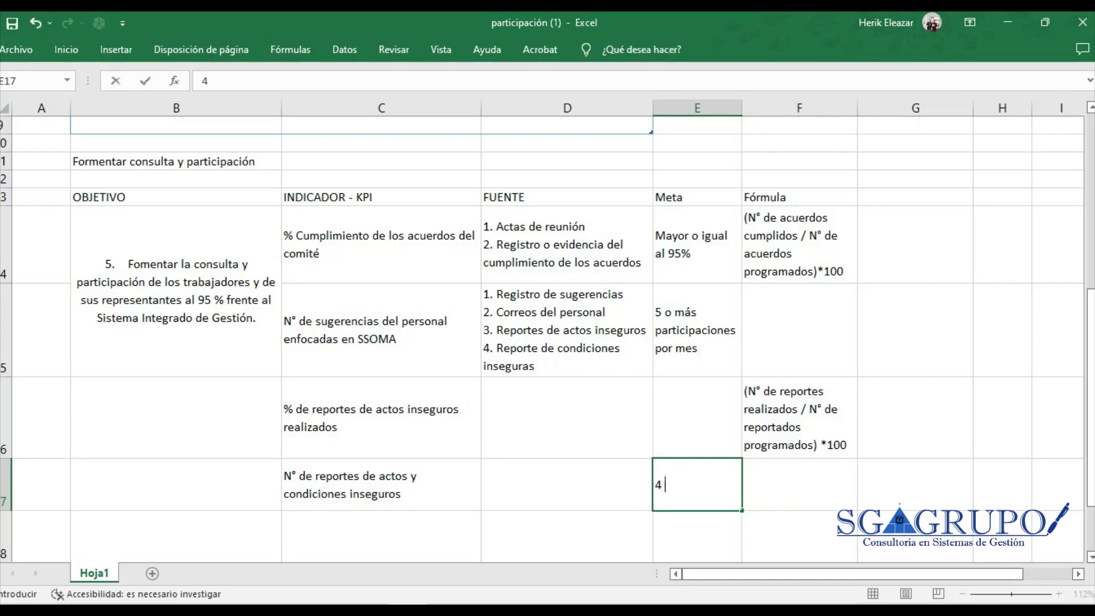
text( o mas reportes)
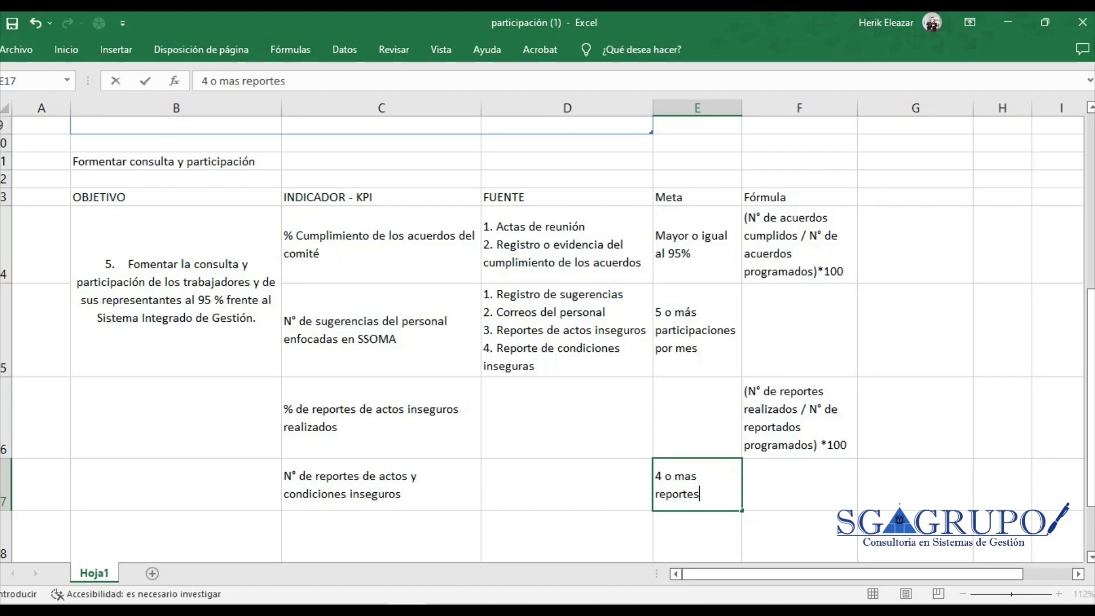
text( por mes)
key(Up)
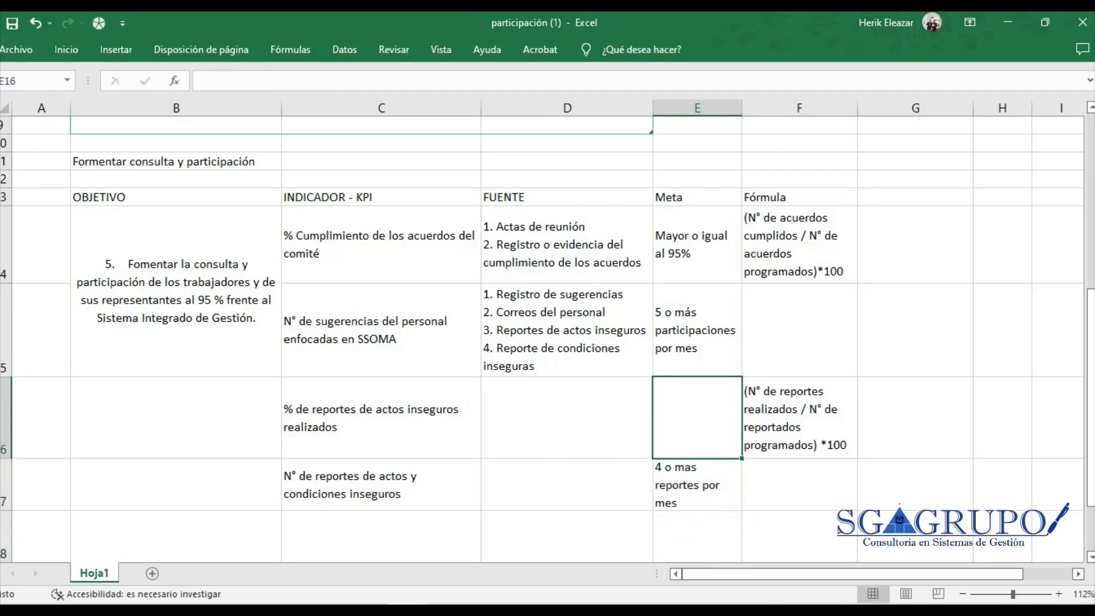
Enter "N° de reportes al mes" as the fourth indicator's formula text in cell F17
key(Down)
key(Right)
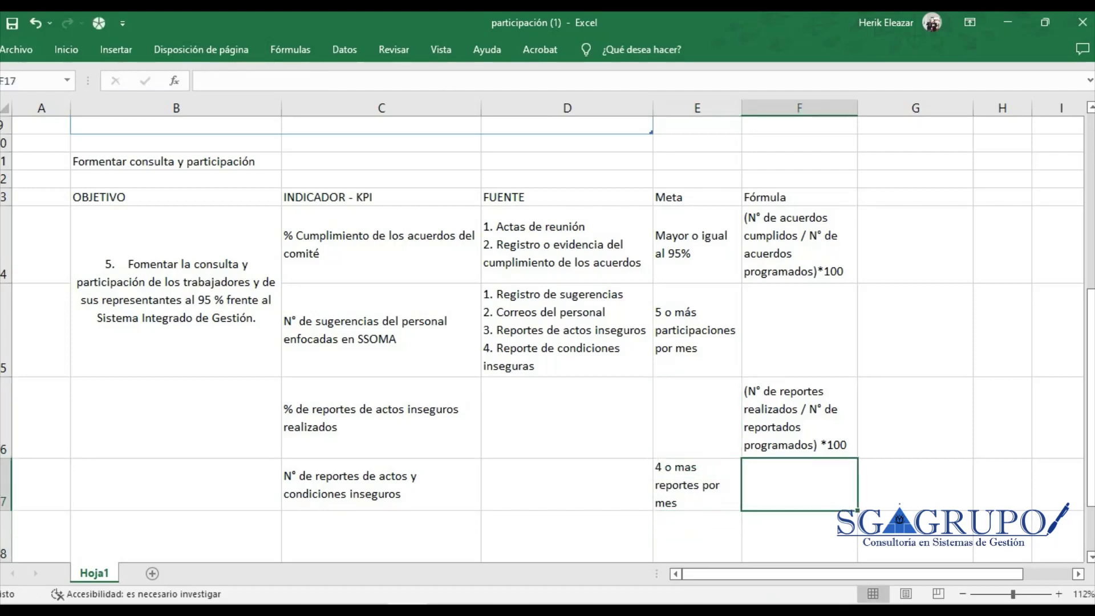
text(N° de repor)
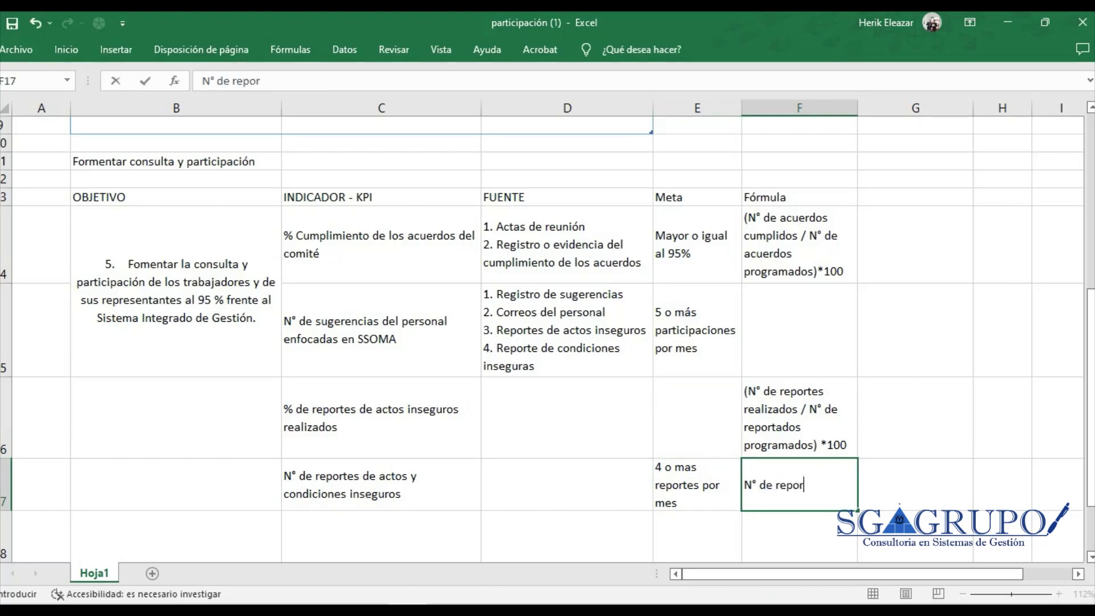
text(tes al me)
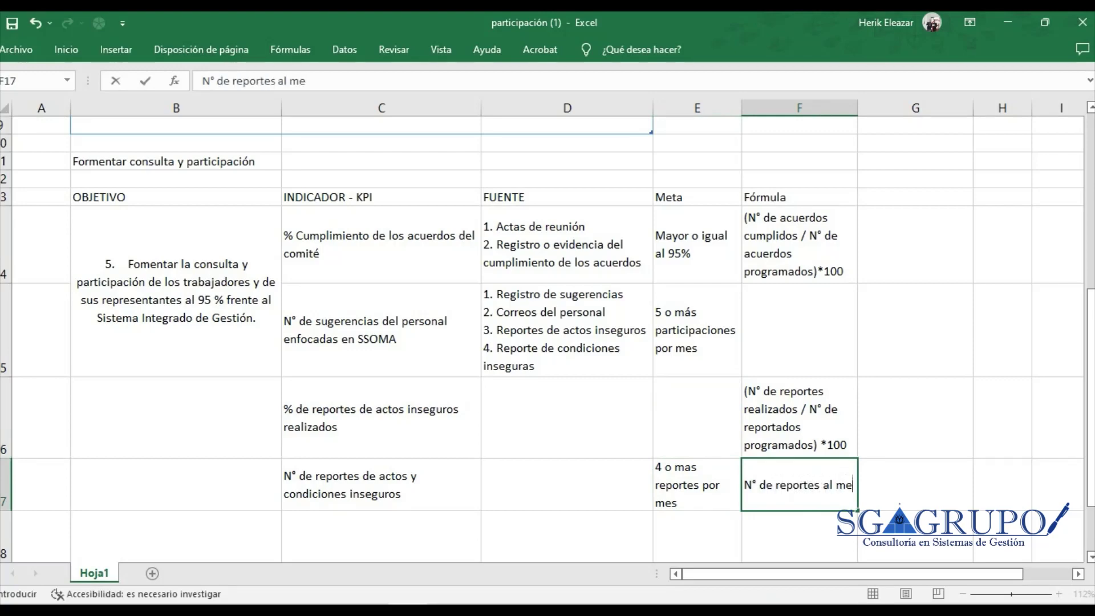
text(s)
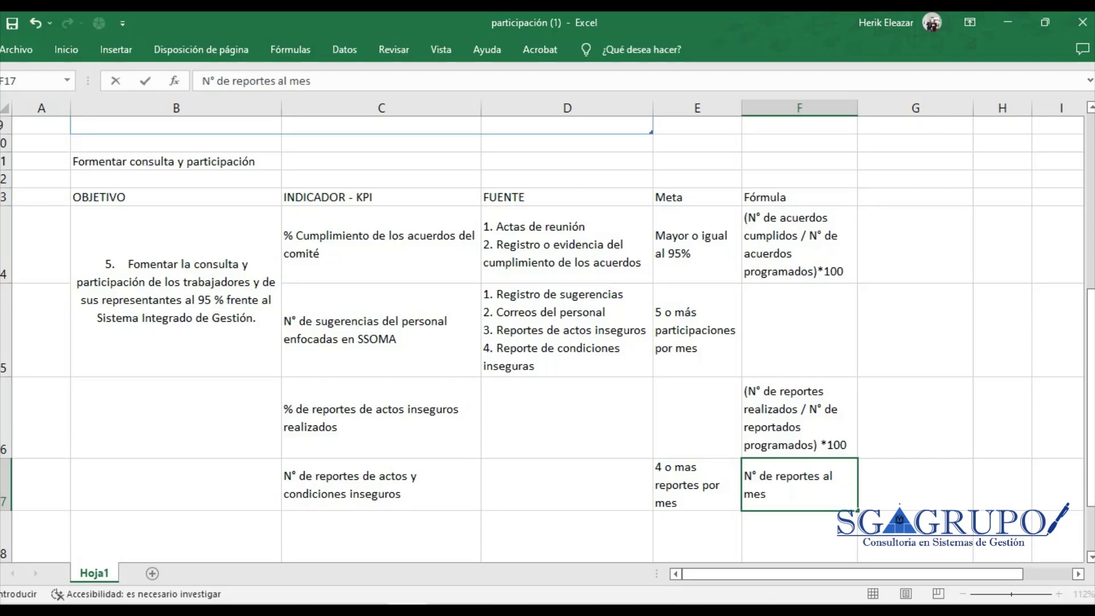
click(820, 476)
key(ctrl+Return)
key(Up)
key(Up)
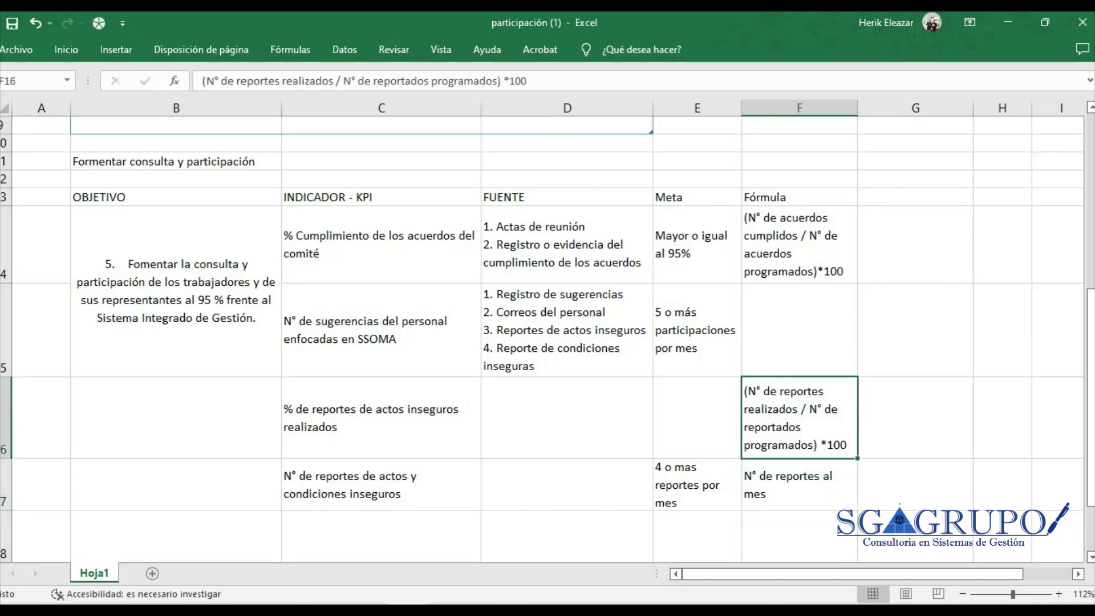
key(Down)
key(Down)
key(Down)
key(Up)
key(Left)
key(Left)
key(Left)
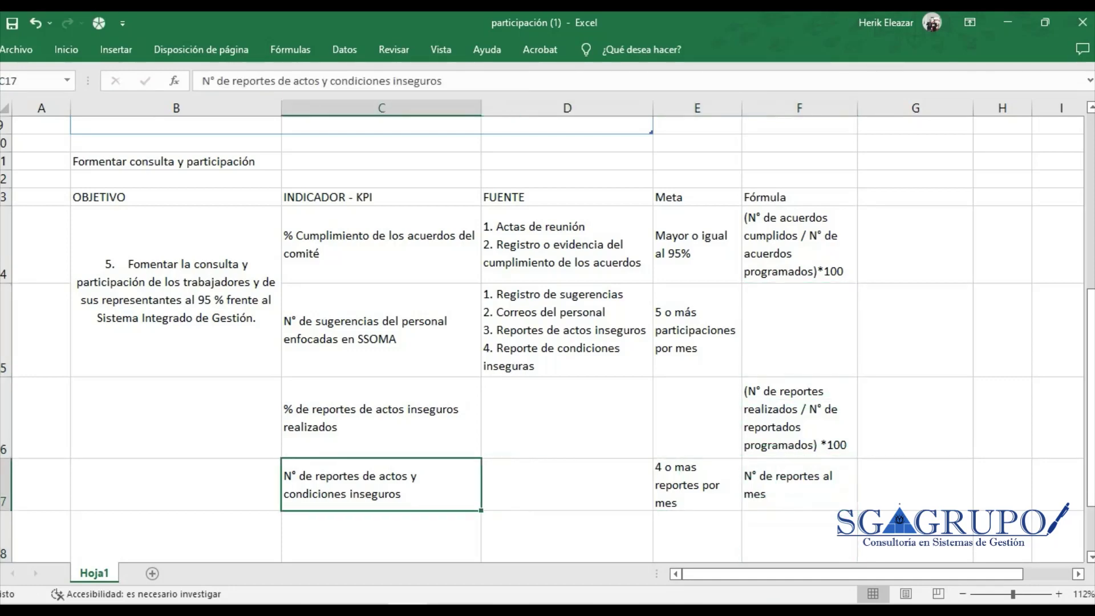
key(Right)
key(Right)
key(Right)
key(Left)
key(Left)
key(Left)
key(Left)
key(Right)
key(Right)
key(Right)
key(Right)
key(Left)
key(Left)
key(Left)
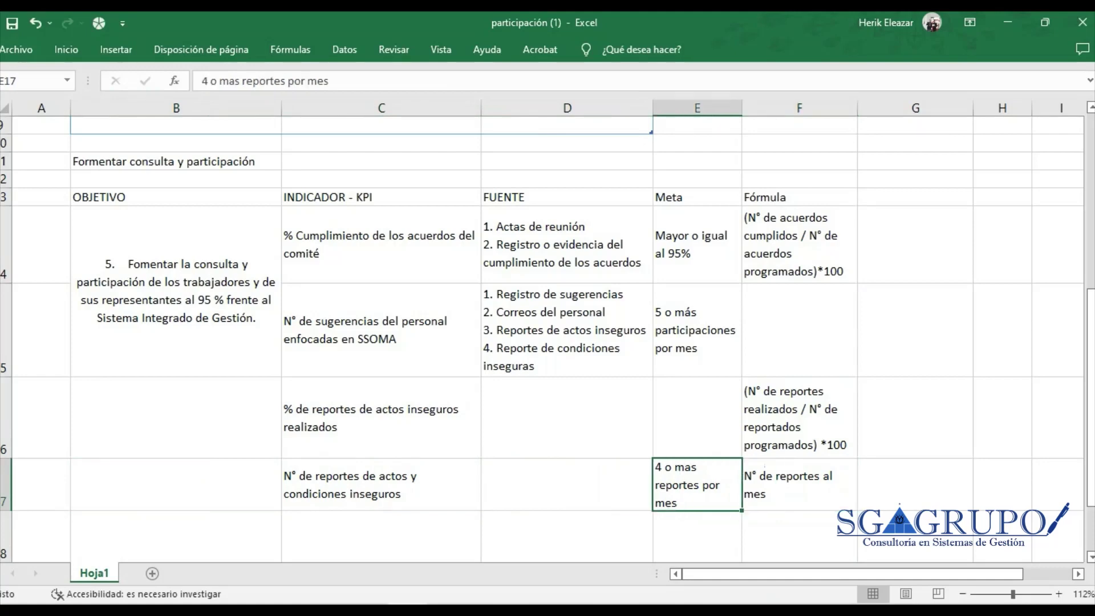
key(Right)
key(Right)
key(Right)
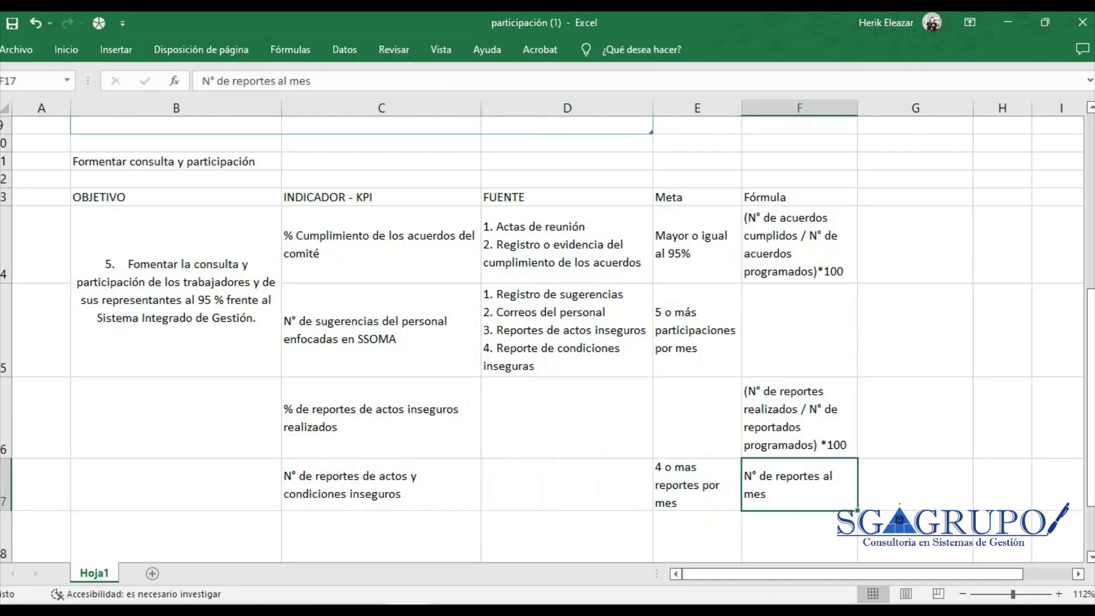
key(Left)
key(Left)
key(Left)
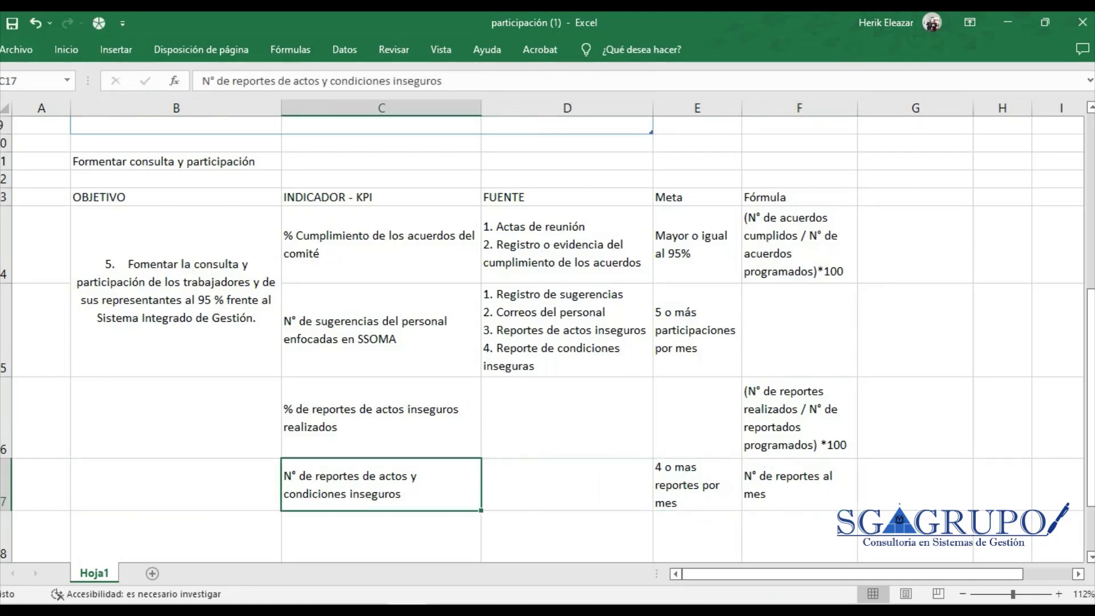
key(Right)
key(Right)
key(Right)
key(Left)
key(Left)
key(Left)
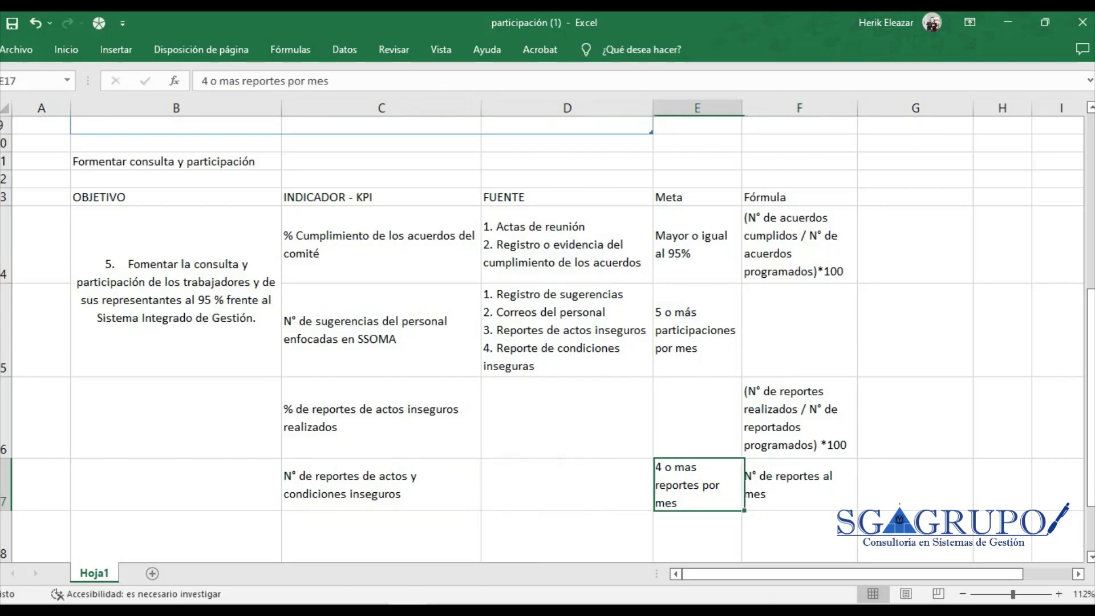
key(Right)
key(Right)
key(Right)
key(Left)
key(Left)
key(Left)
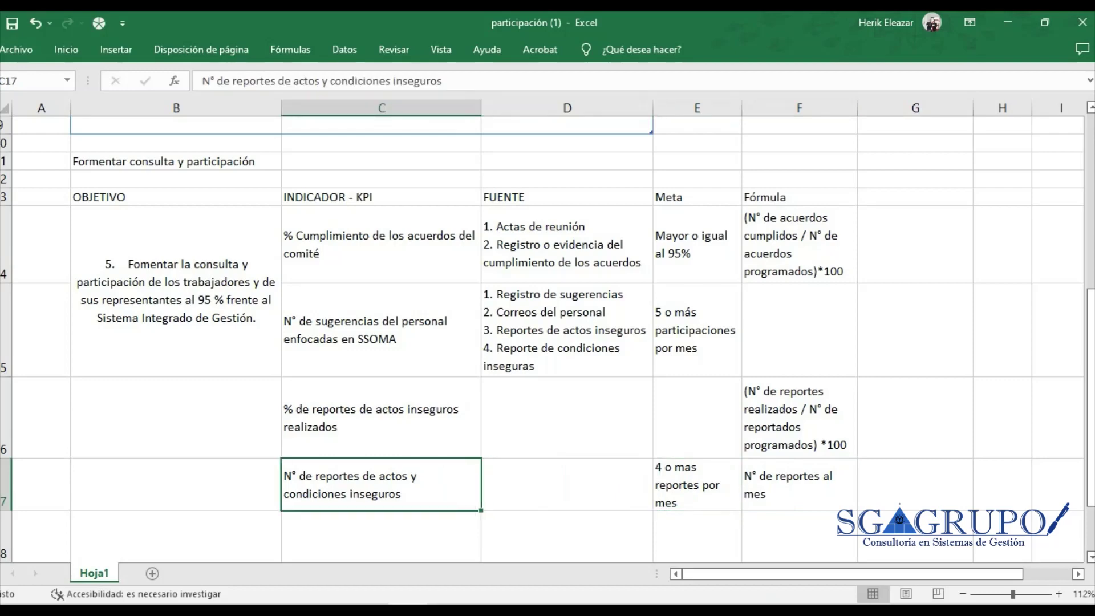
key(Right)
key(Right)
key(Right)
key(Left)
key(Left)
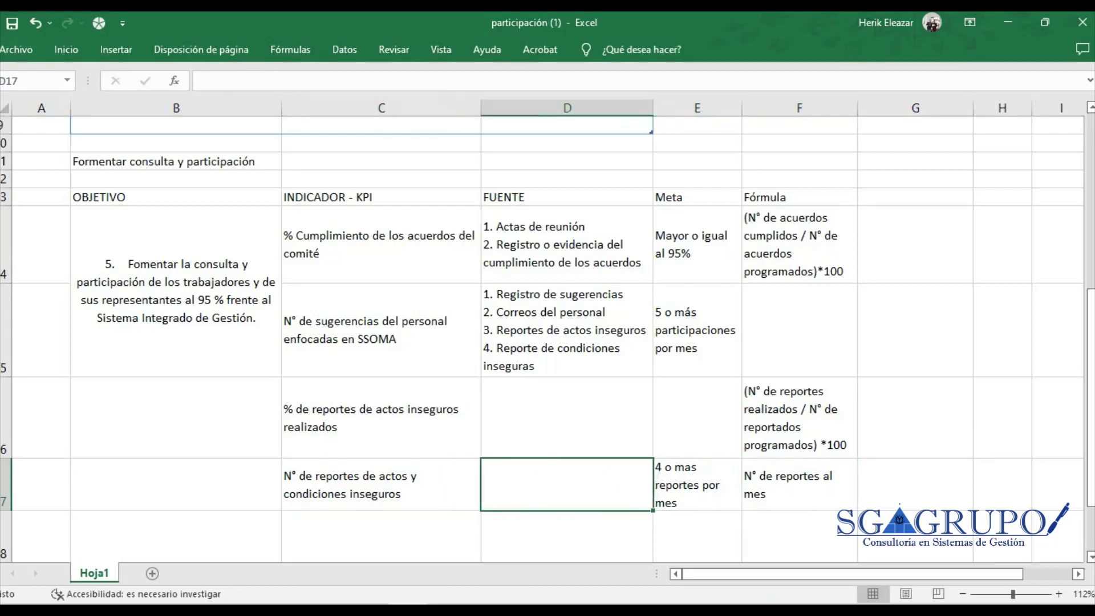
key(Right)
key(Right)
key(Left)
key(Left)
key(Left)
key(Right)
key(Up)
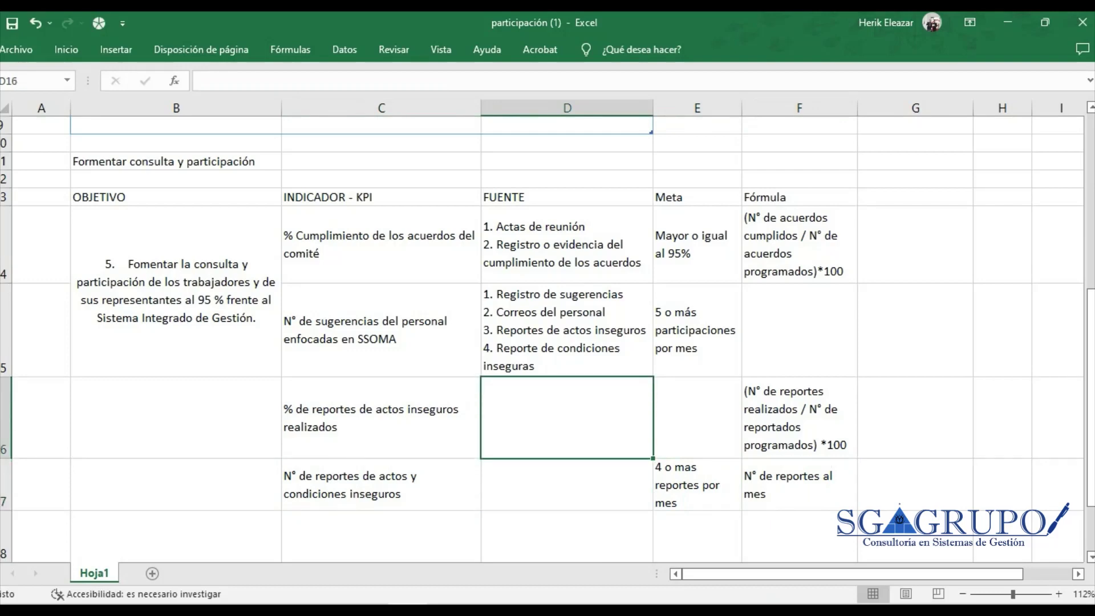
Copy the "Reportes de actos inseguros" source line from D15 into D16 and number it 1
click(576, 348)
double_click(576, 348)
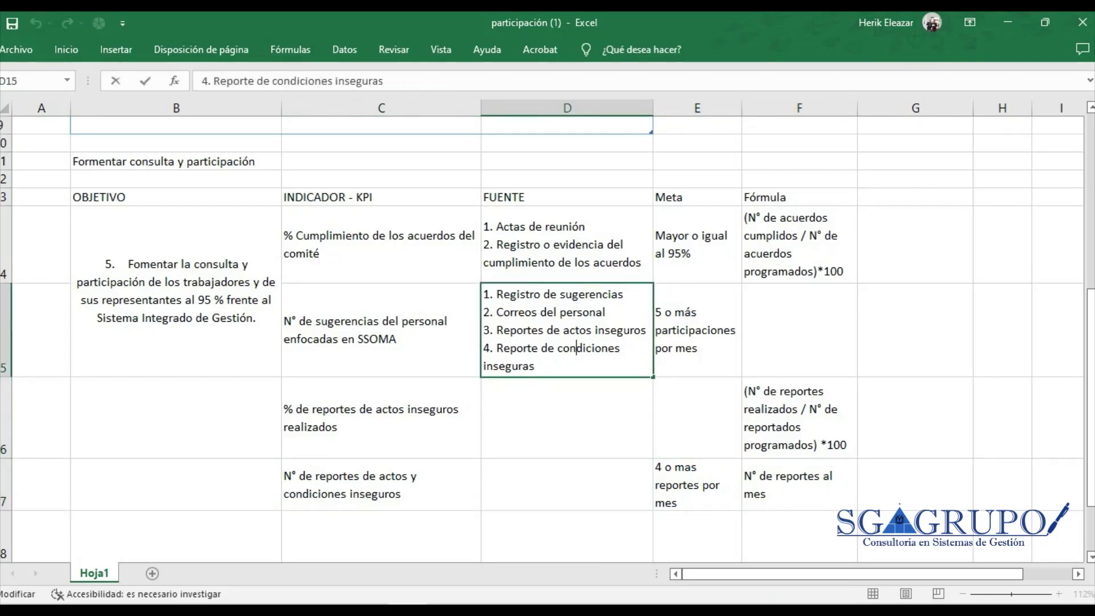
drag(647, 330, 484, 331)
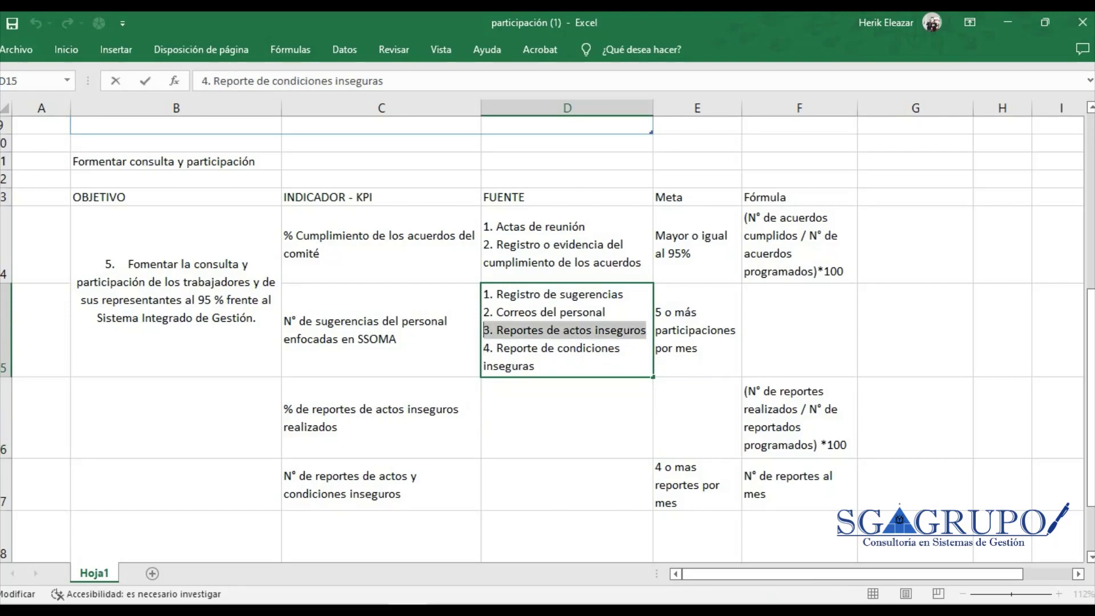
key(ctrl+c)
key(Return)
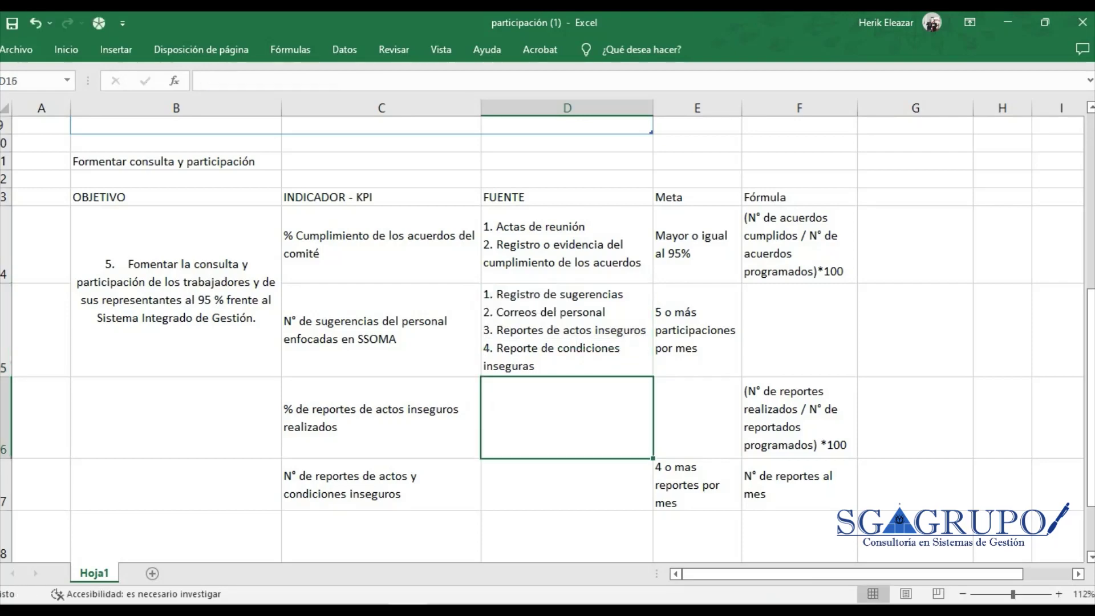
key(ctrl+v)
click(489, 418)
key(BackSpace)
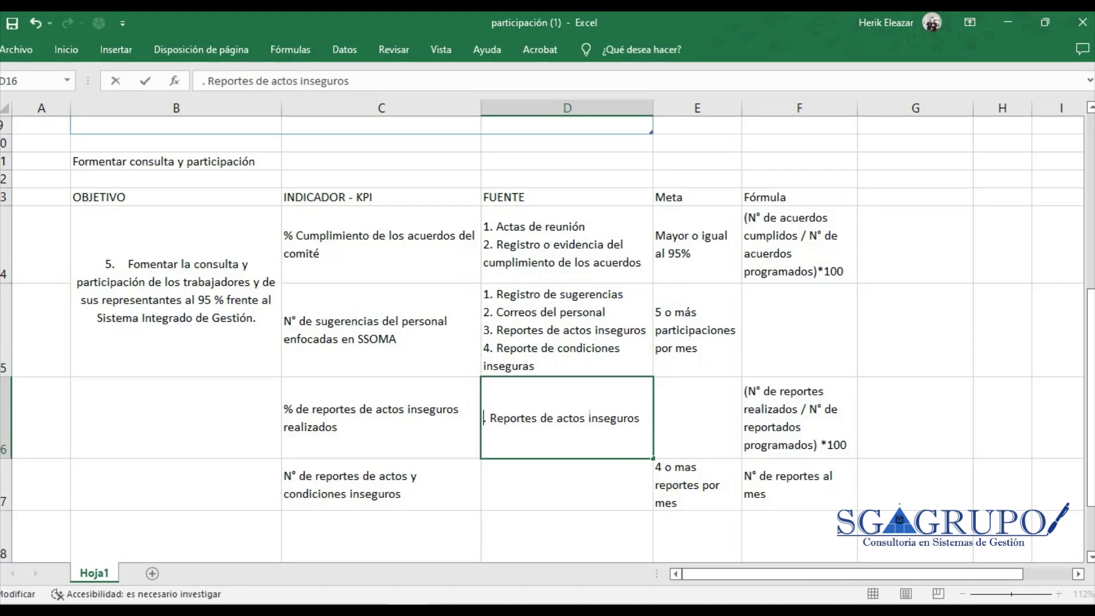
text(1)
key(Return)
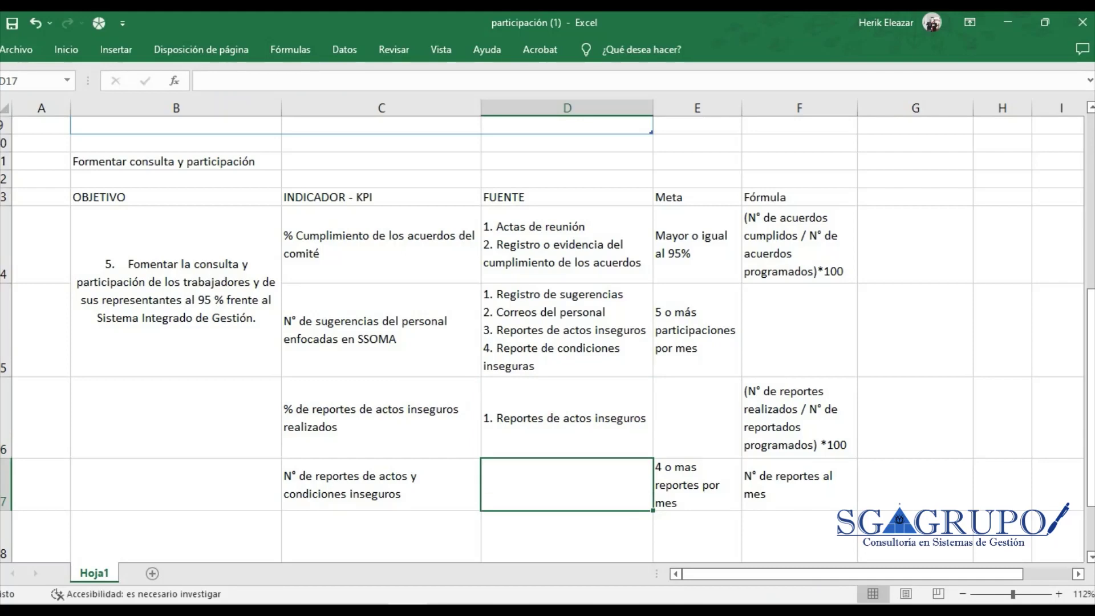
Copy the "Reportes de actos inseguros" and "Reporte de condiciones inseguras" source lines from D15 into D17
double_click(536, 366)
drag(536, 365, 483, 329)
key(Escape)
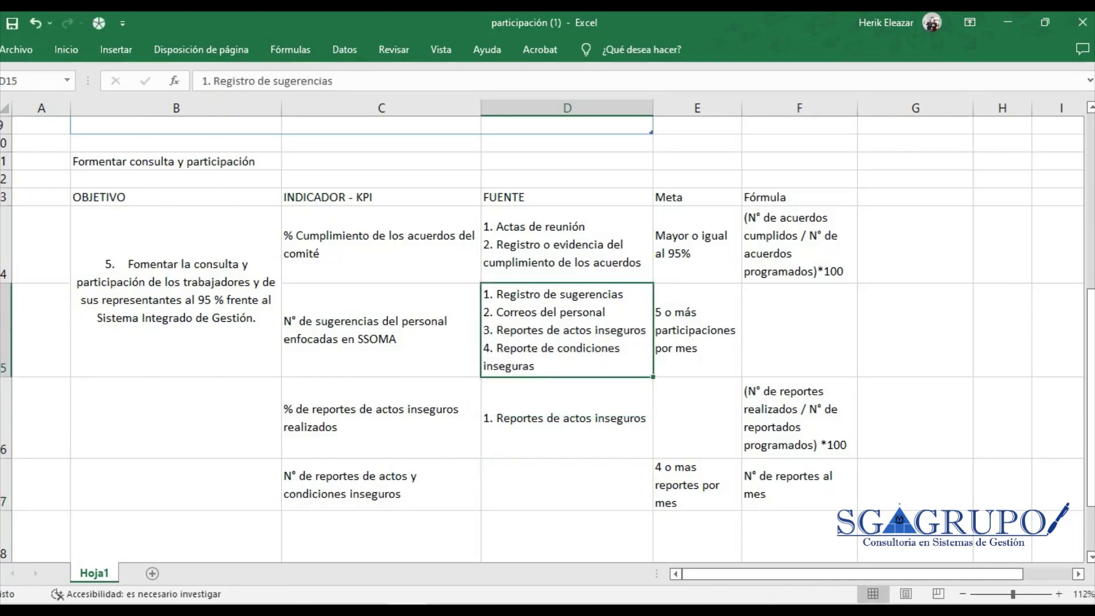
double_click(567, 484)
key(ctrl+v)
key(Return)
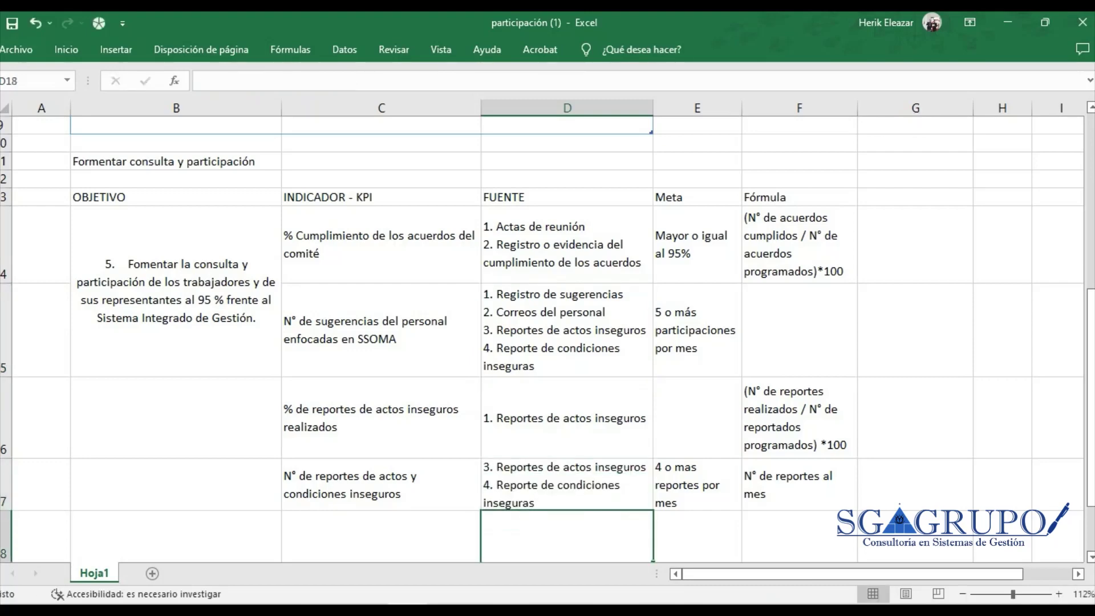
Renumber the two source lines in cell D17 as 1 and 2
key(Up)
double_click(488, 467)
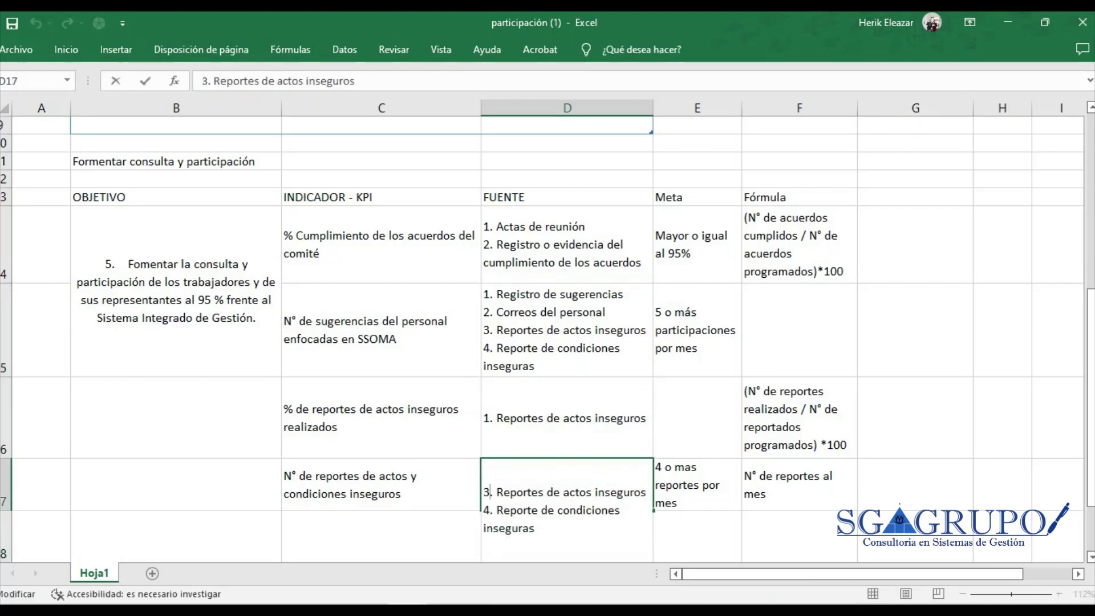
key(BackSpace)
text(1)
key(Return)
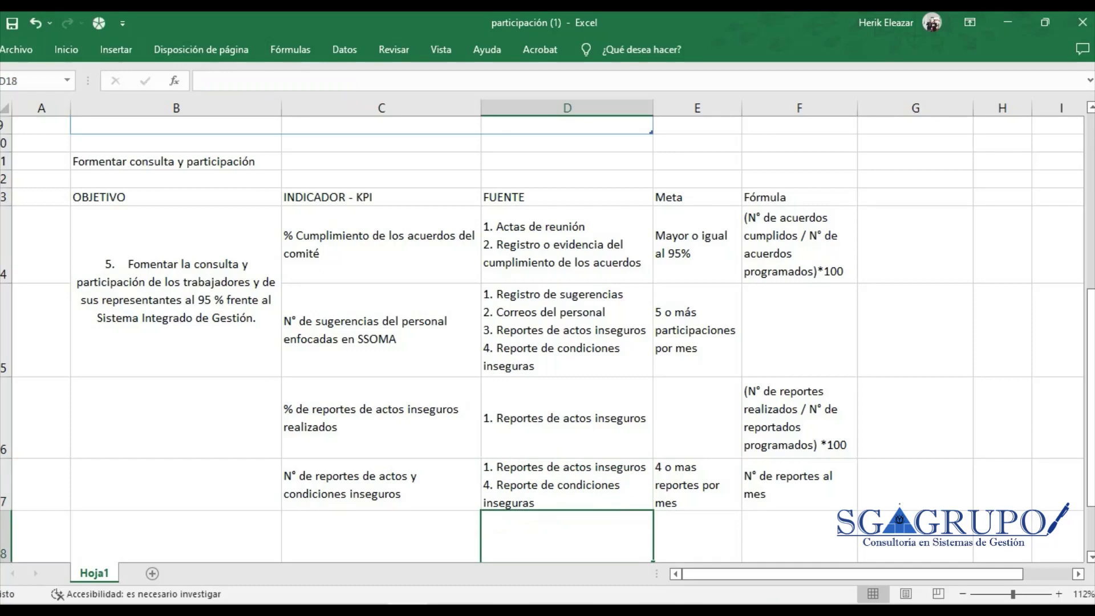
double_click(489, 473)
click(488, 509)
key(BackSpace)
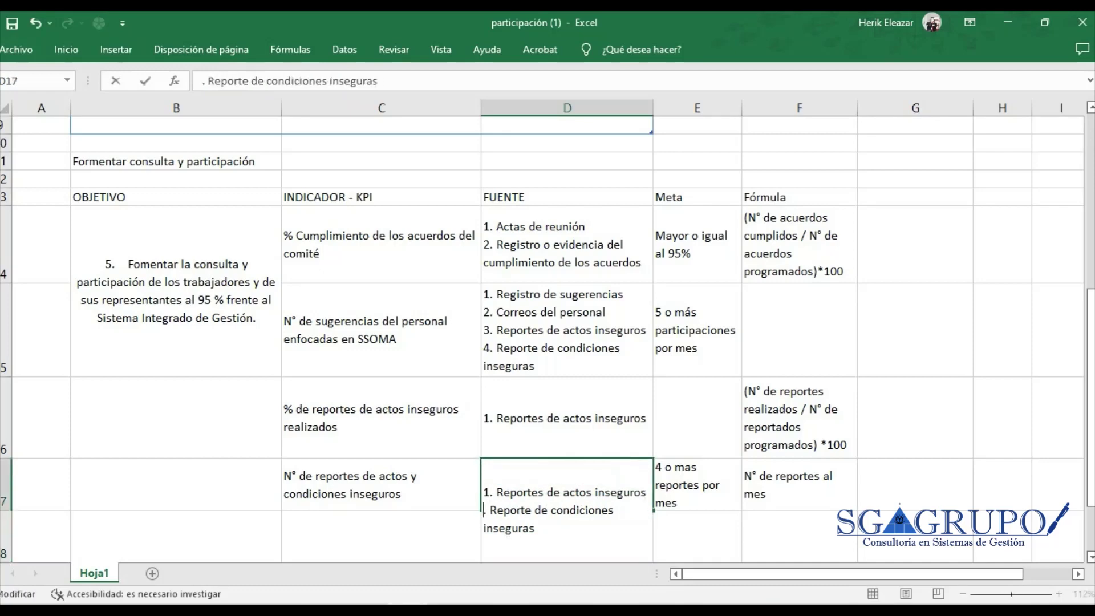
text(2)
key(Return)
key(Up)
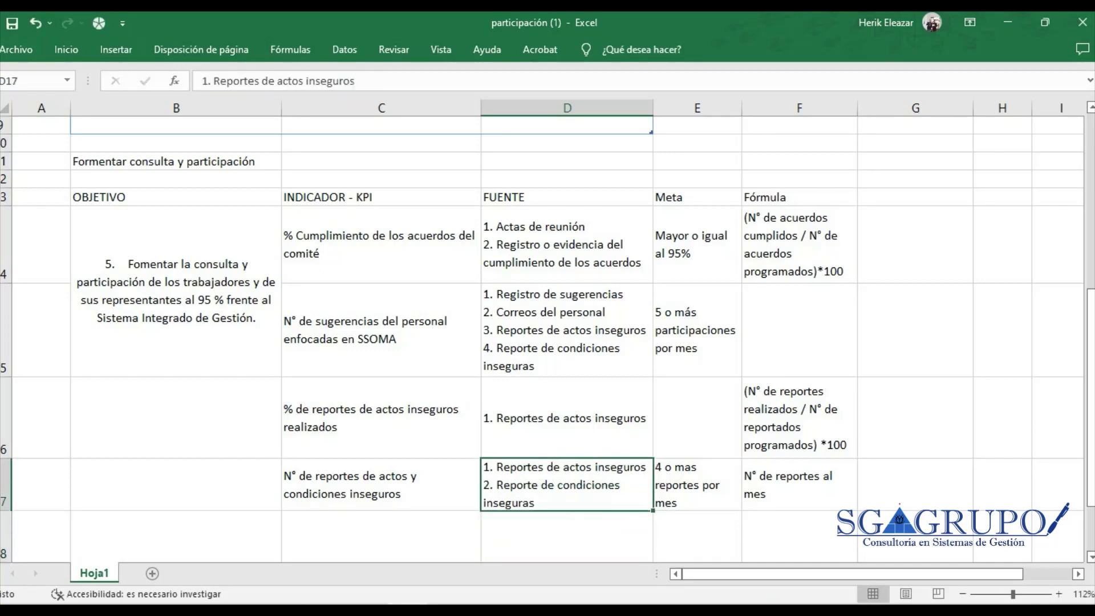
click(381, 417)
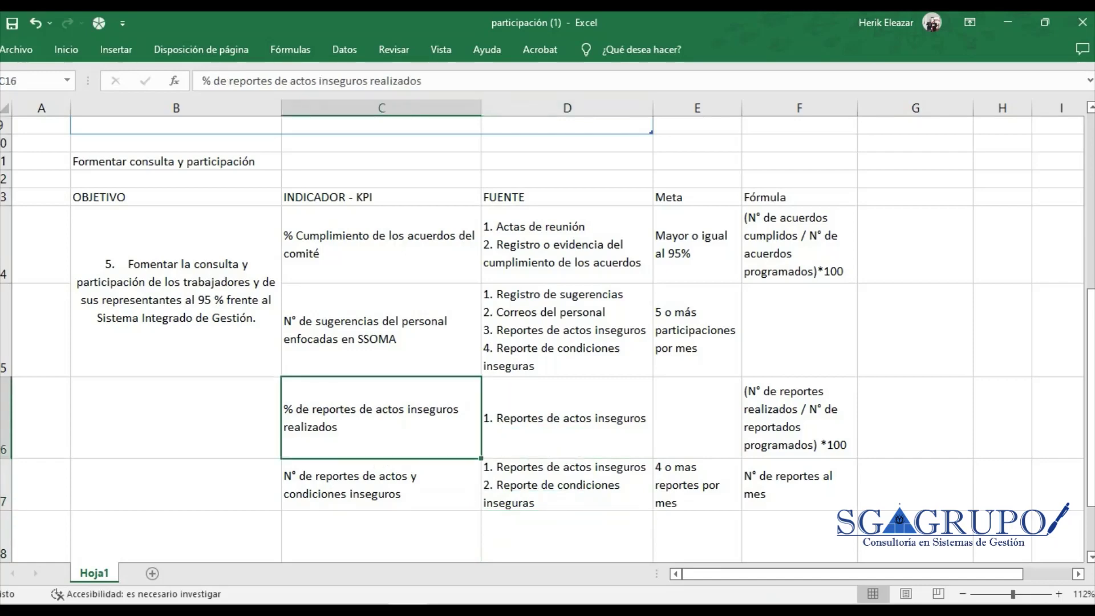
click(566, 330)
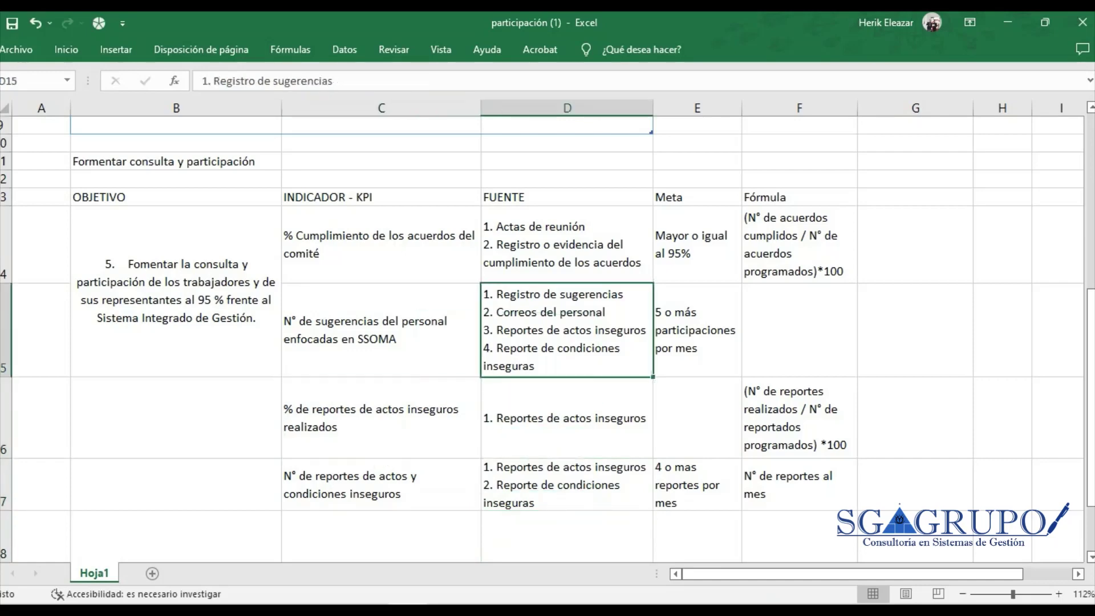
click(444, 416)
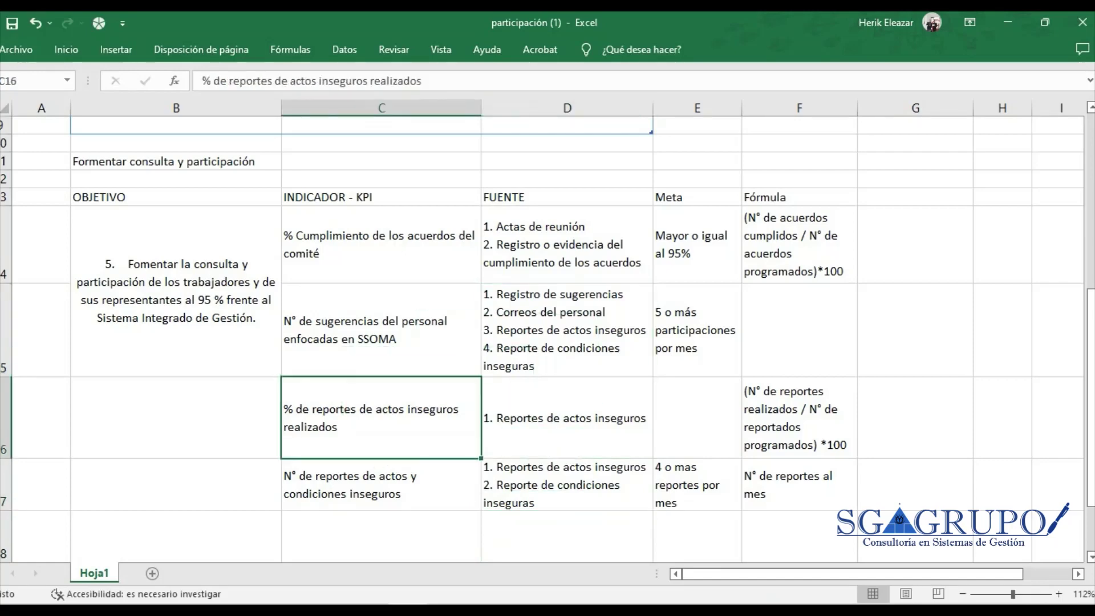
click(566, 329)
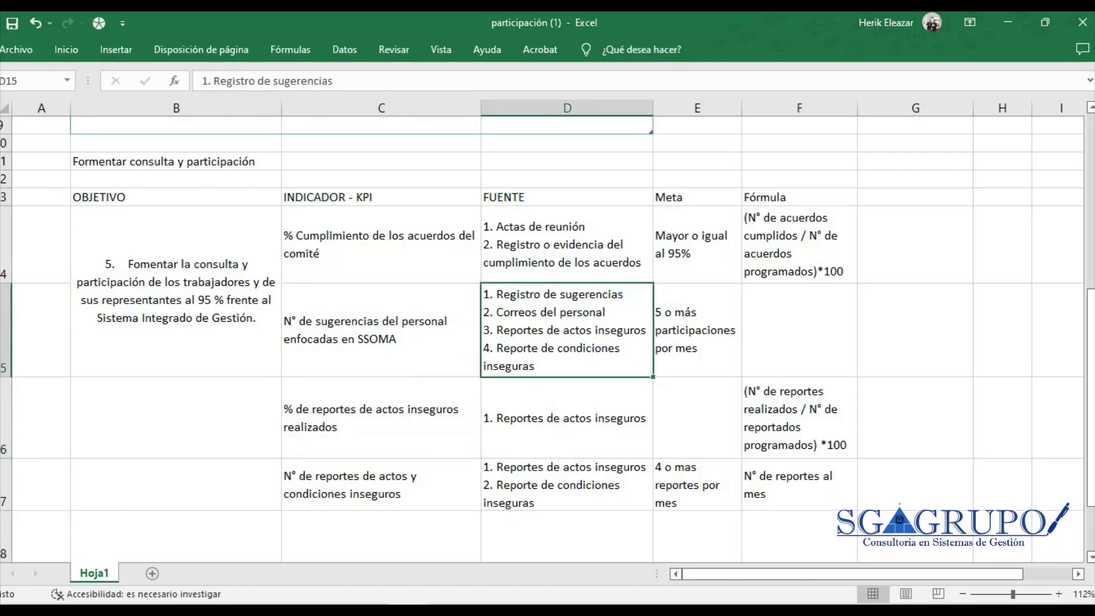
click(381, 417)
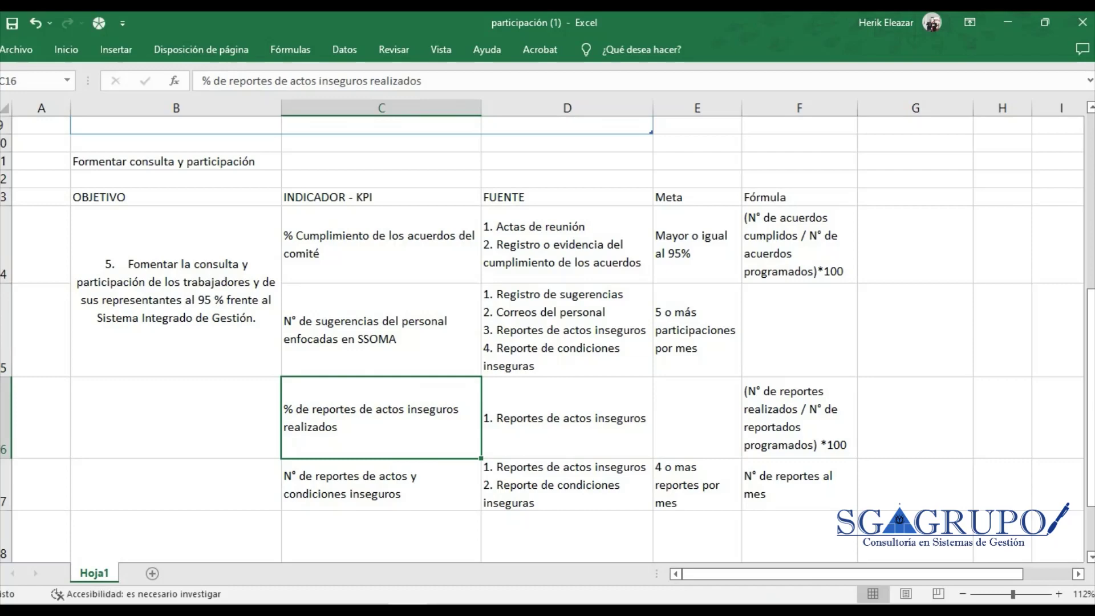
click(566, 330)
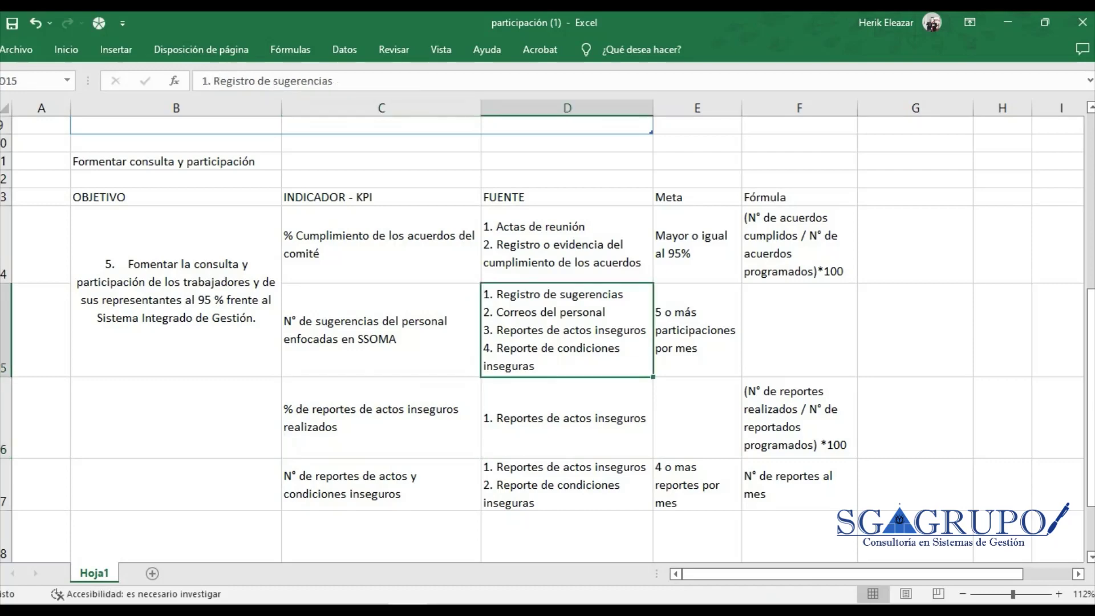
click(381, 330)
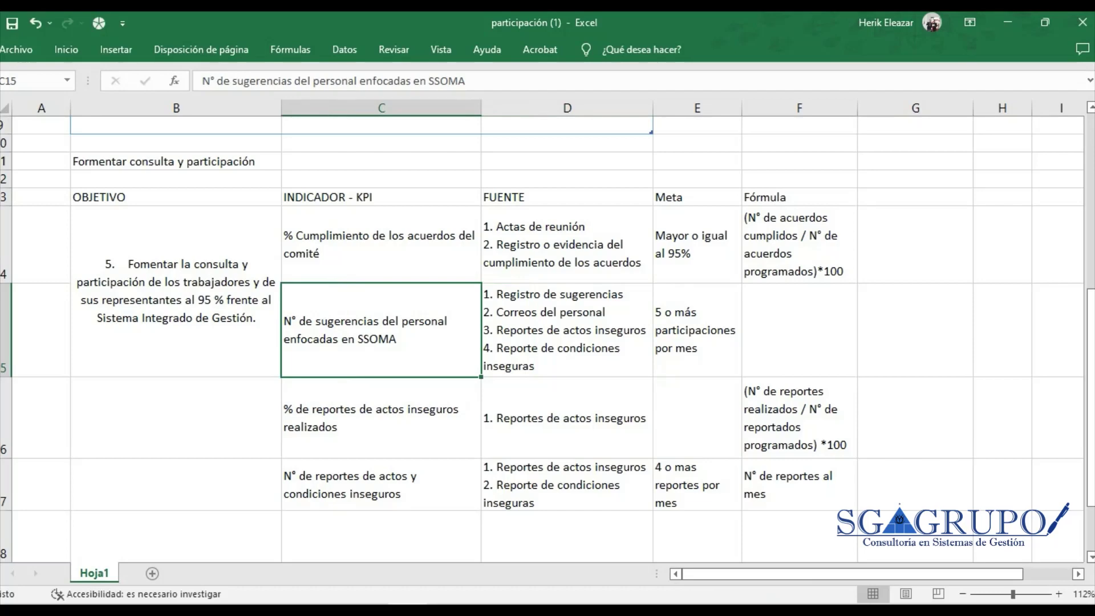
Enter "N° de sugerencias por mes" as the second indicator's formula text in cell F15
click(798, 330)
text(N° de)
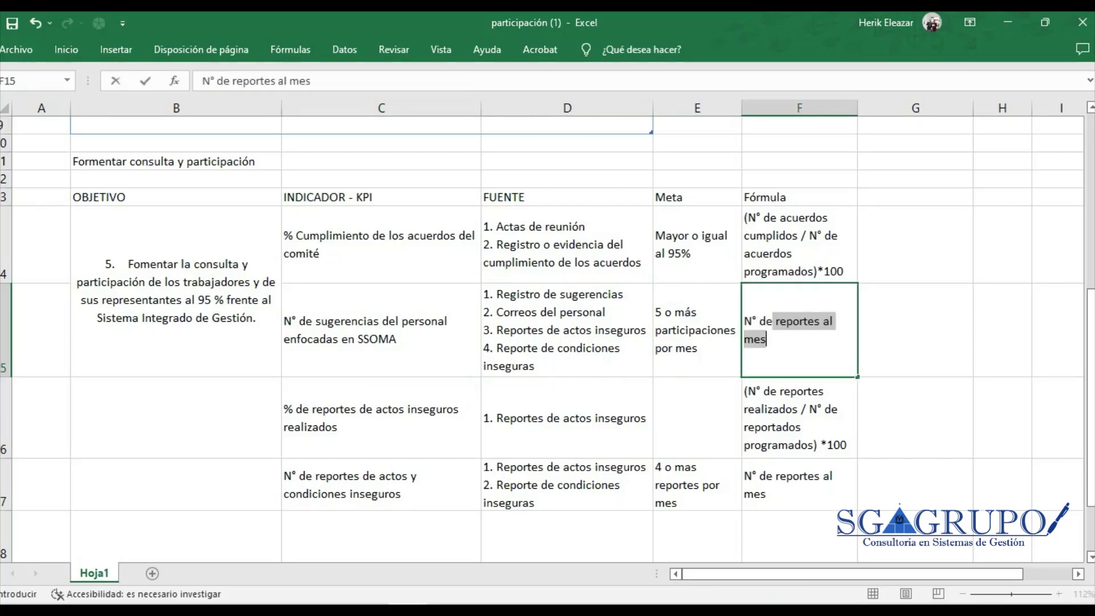
text( sugee)
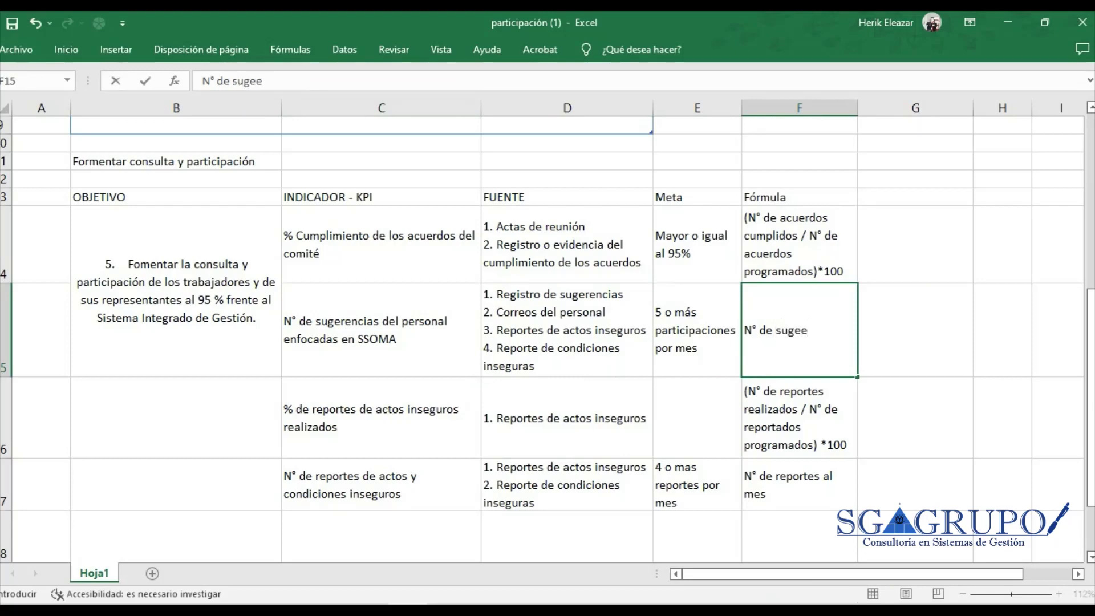
key(BackSpace)
text(rencia)
key(BackSpace)
text(s por)
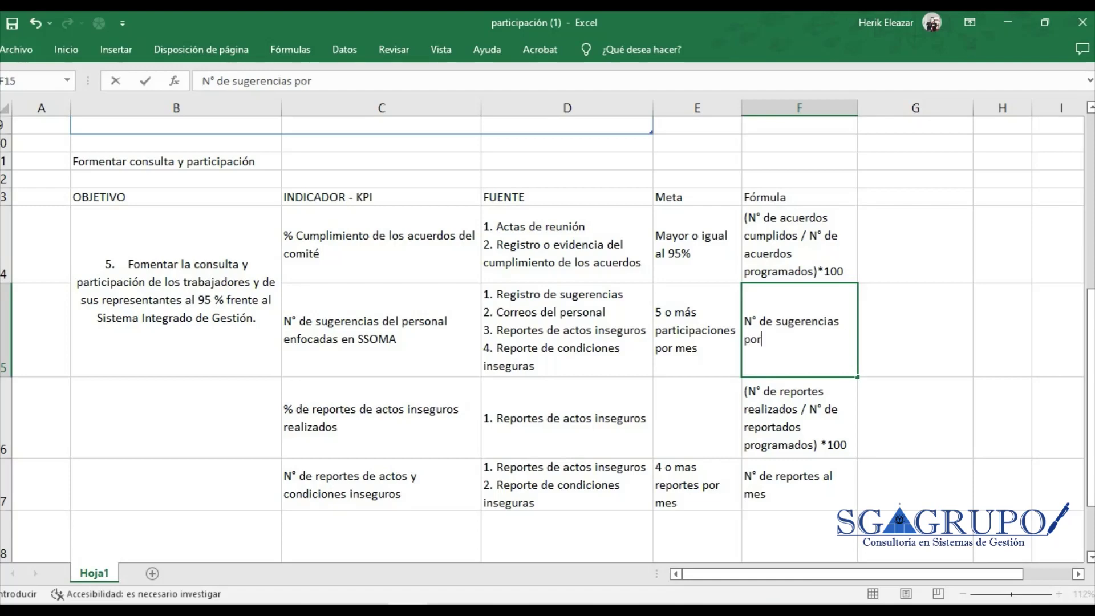
text( mes)
key(Return)
Merge and center the objective cell across B14:B17 so it spans all four indicator rows
drag(175, 291, 176, 484)
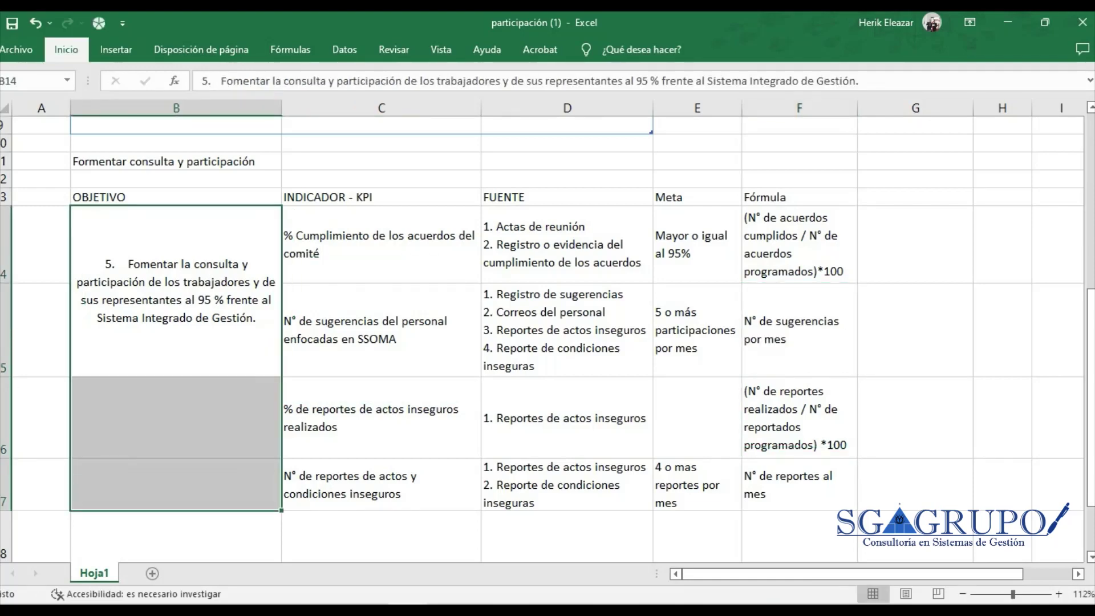
click(67, 49)
click(423, 106)
click(423, 105)
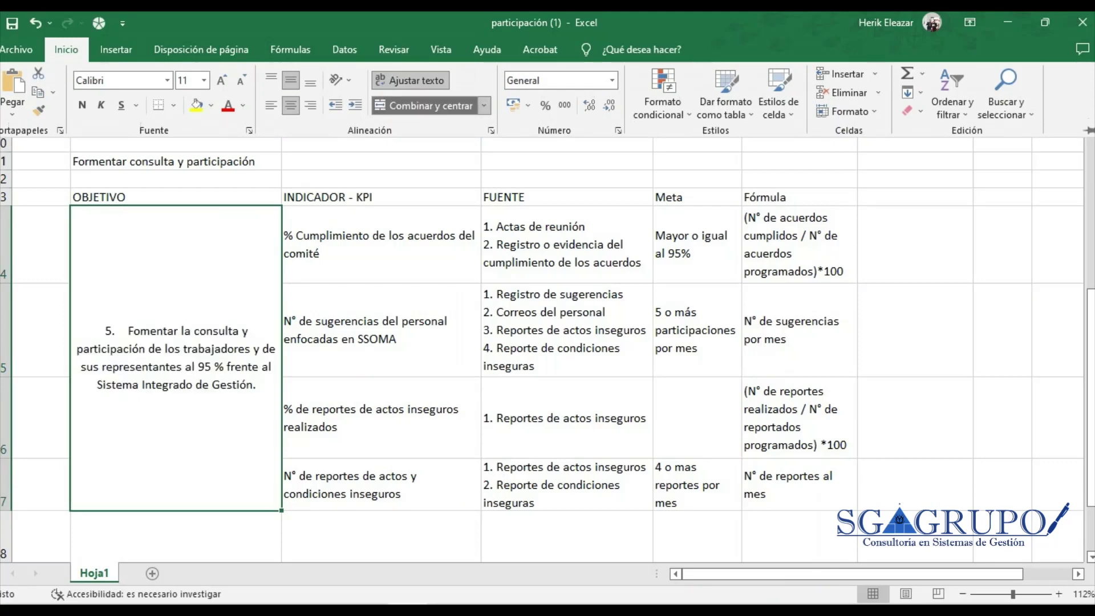
Review the table's formula, target, source, indicator and objective columns, comparing the objective's wording with its four indicators
click(176, 196)
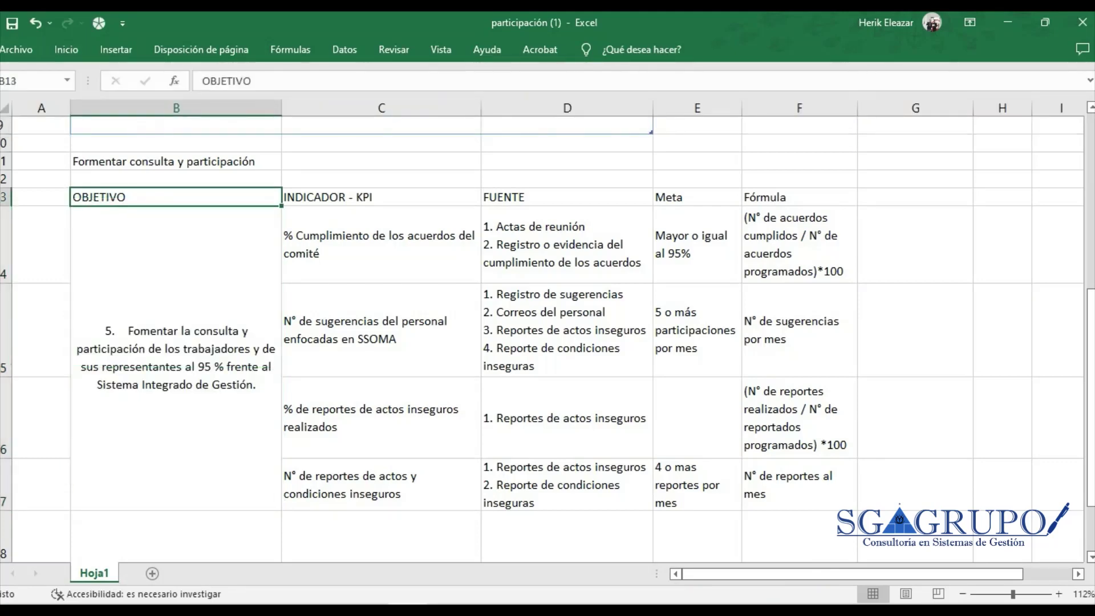
drag(798, 197, 798, 485)
drag(697, 485, 697, 365)
drag(697, 411, 697, 196)
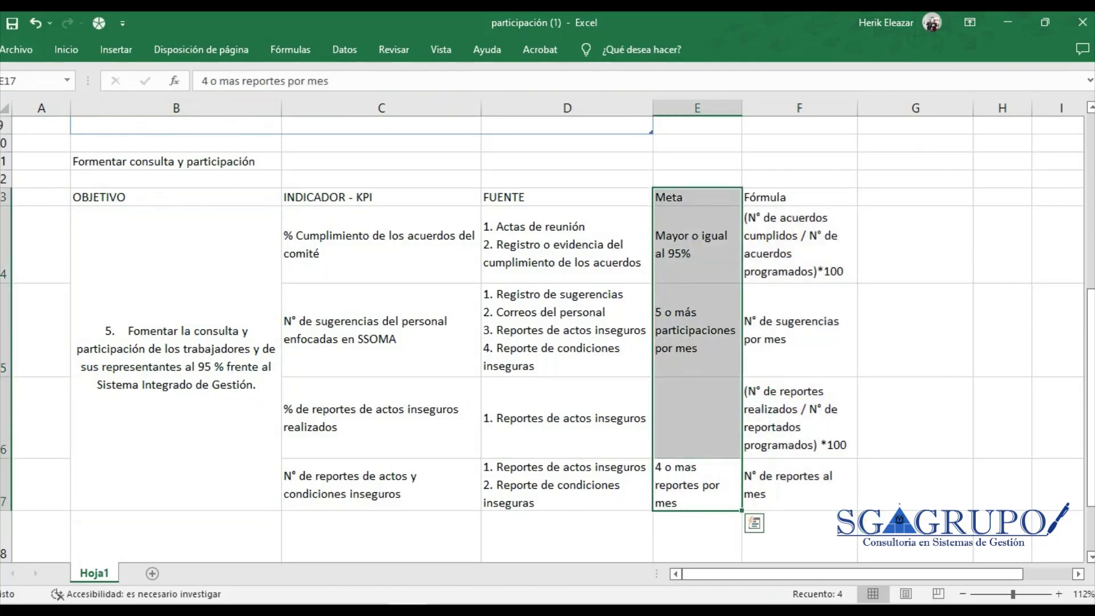
drag(568, 197, 568, 537)
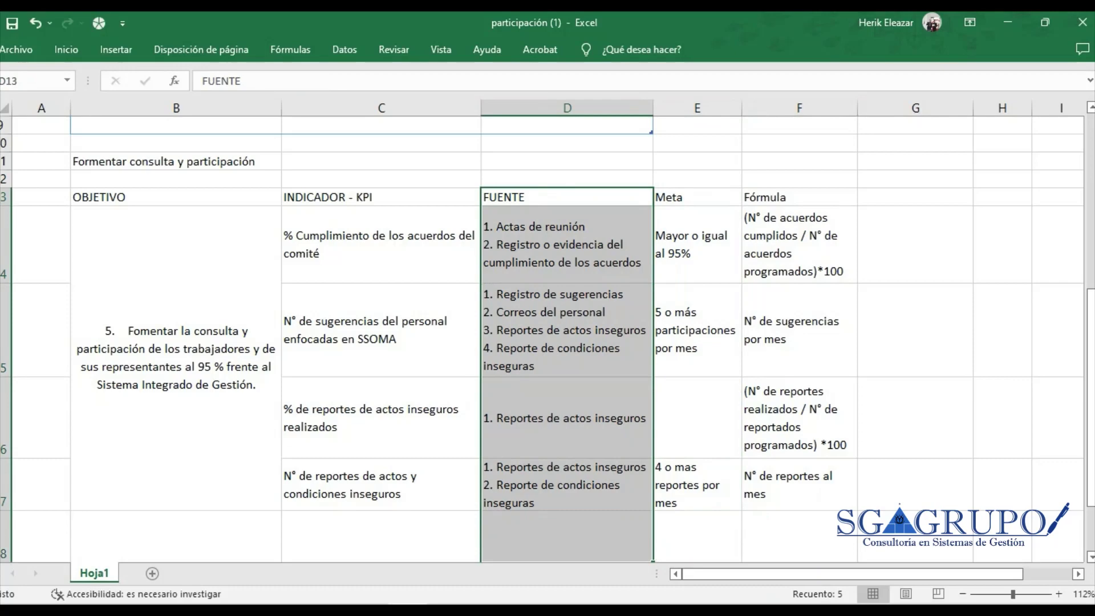
drag(382, 197, 382, 485)
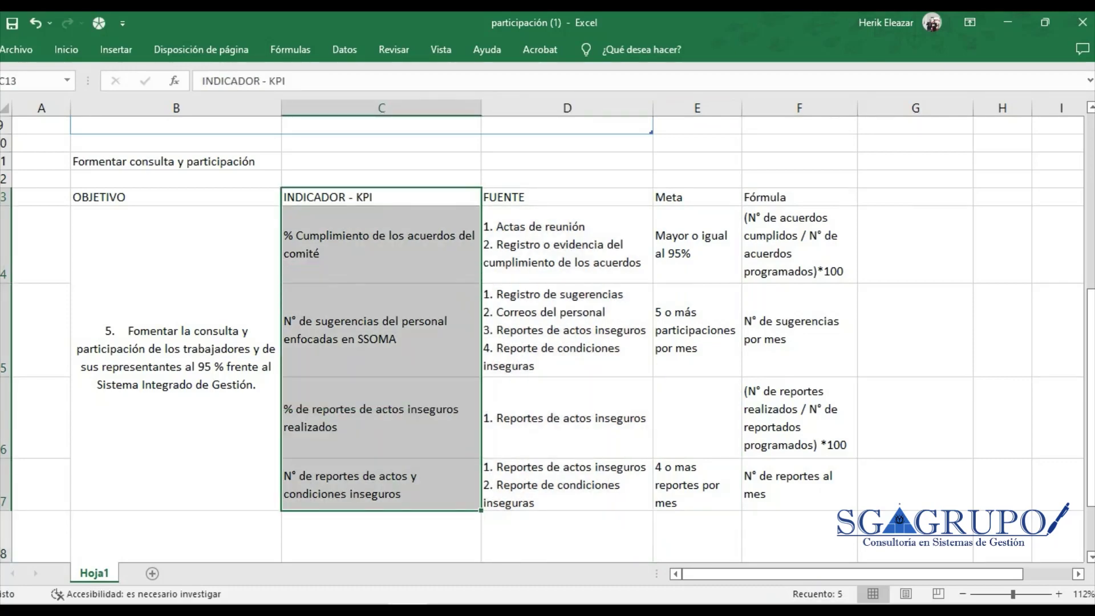
drag(176, 197, 176, 342)
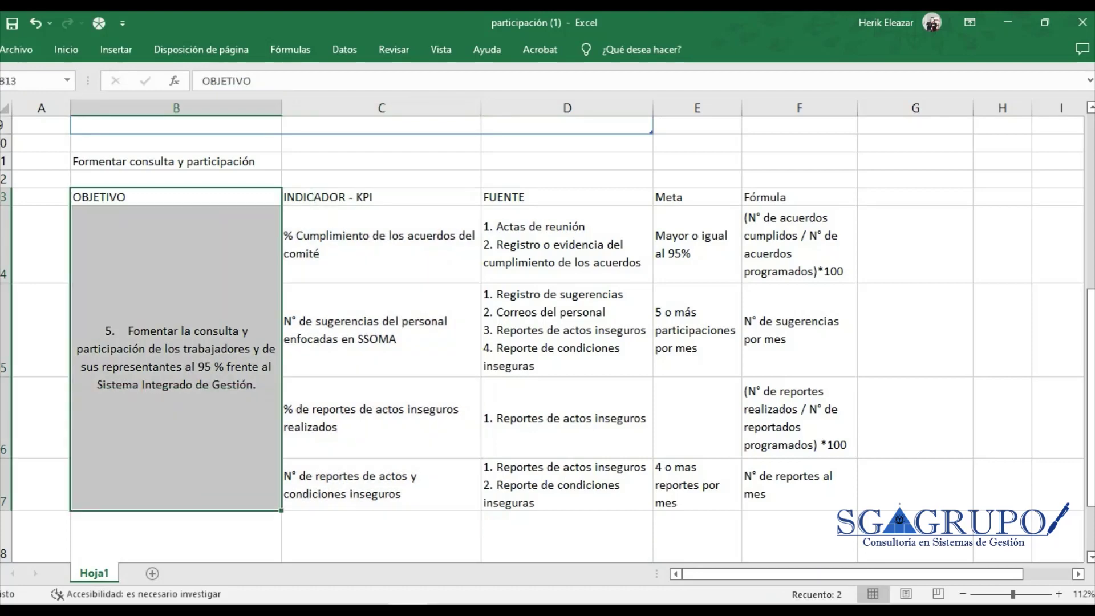
click(176, 358)
double_click(198, 367)
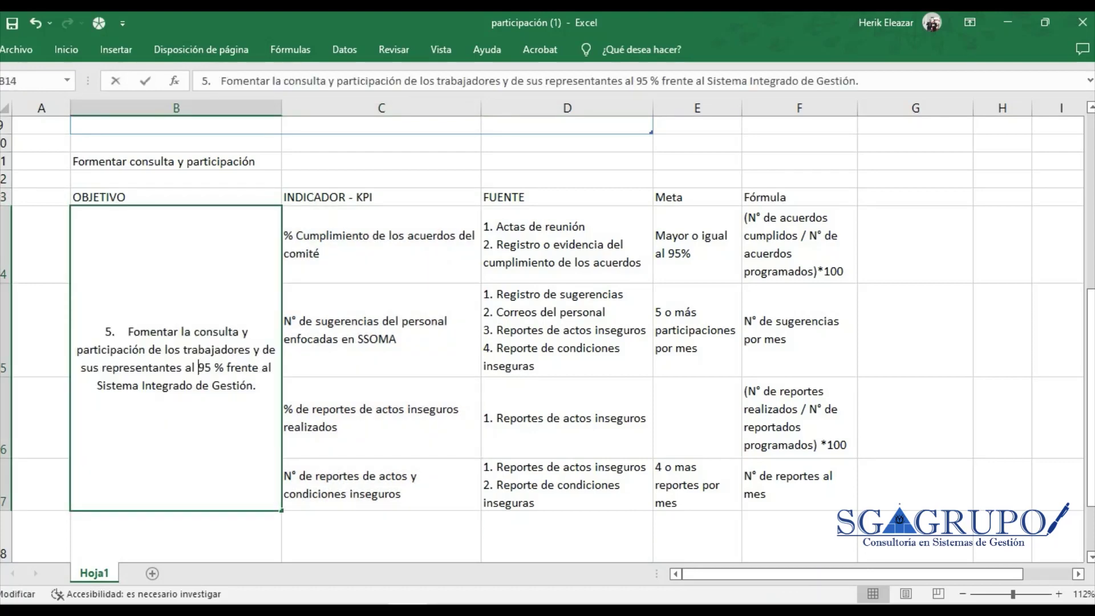
click(381, 417)
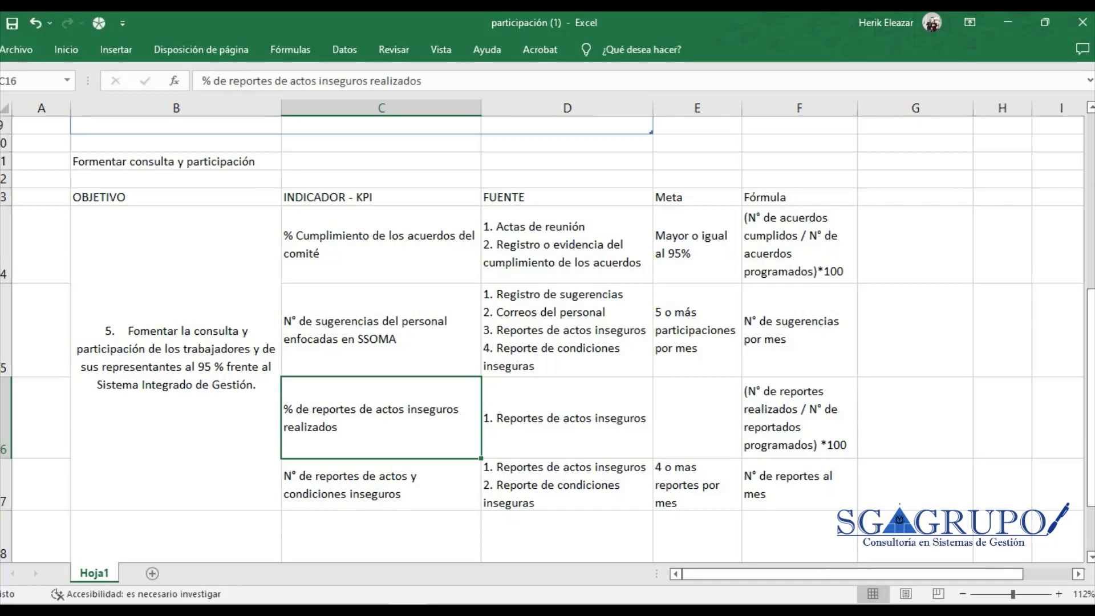
drag(381, 244, 381, 483)
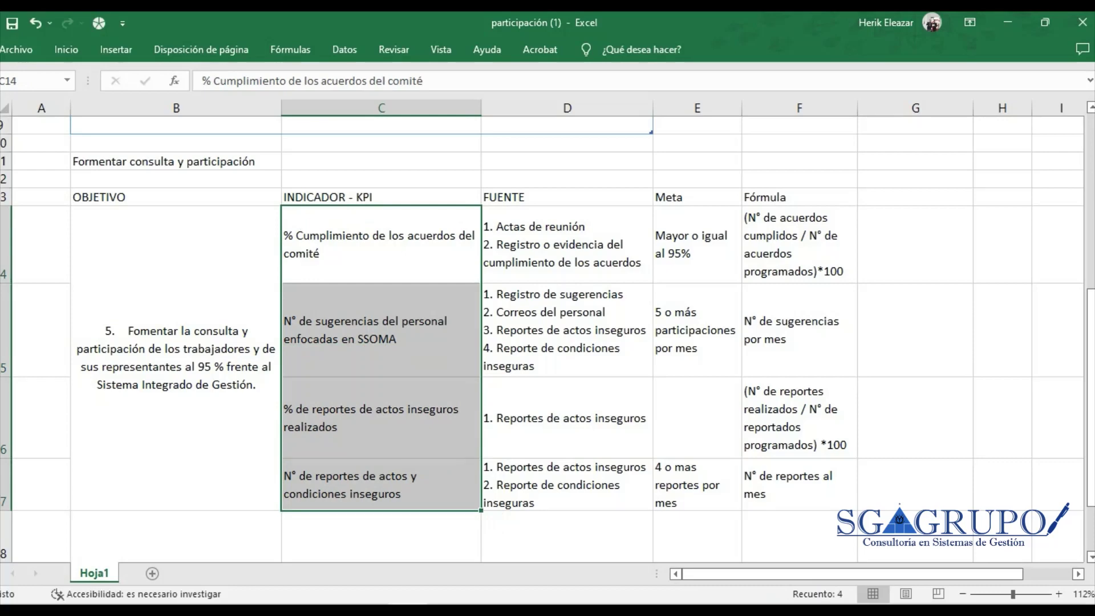
click(176, 358)
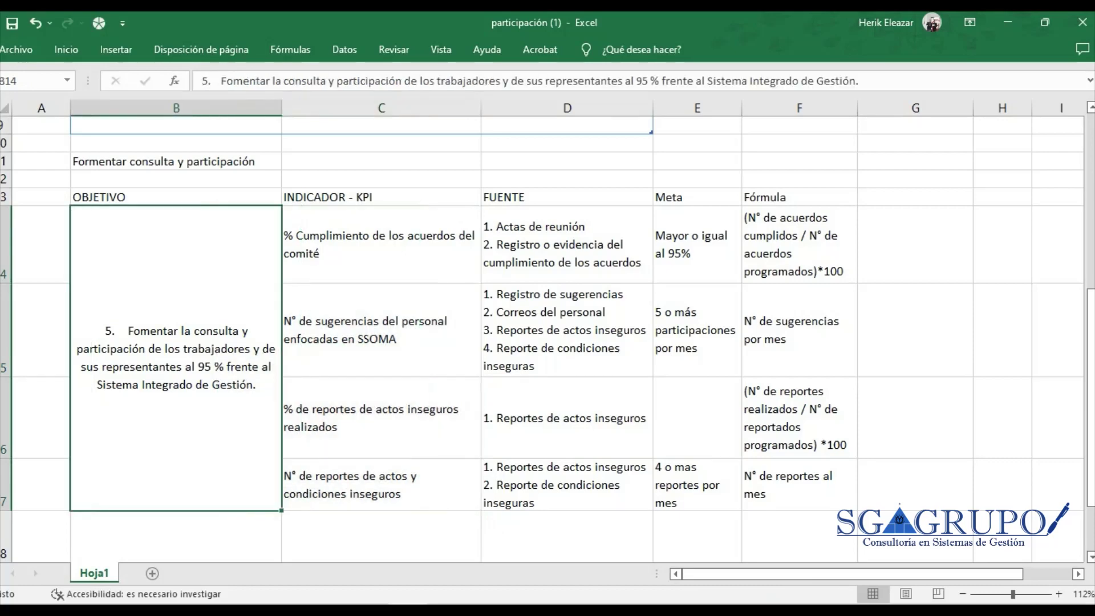
Apply all borders to the whole table range B13:F17
mouse_move(114, 197)
mouse_down()
mouse_move(143, 197)
mouse_move(827, 496)
mouse_up()
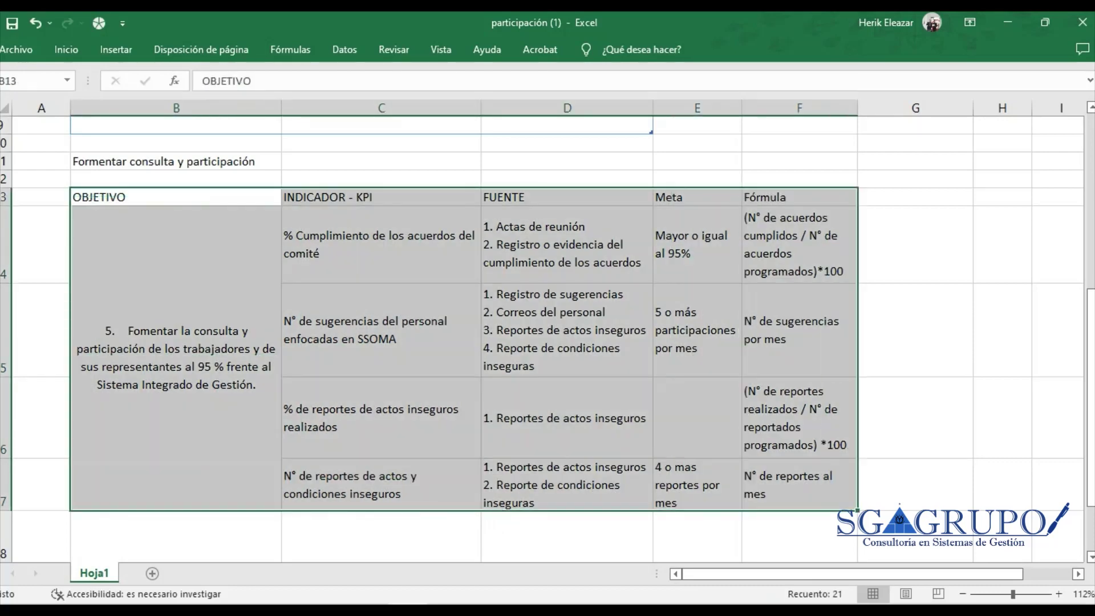
click(66, 50)
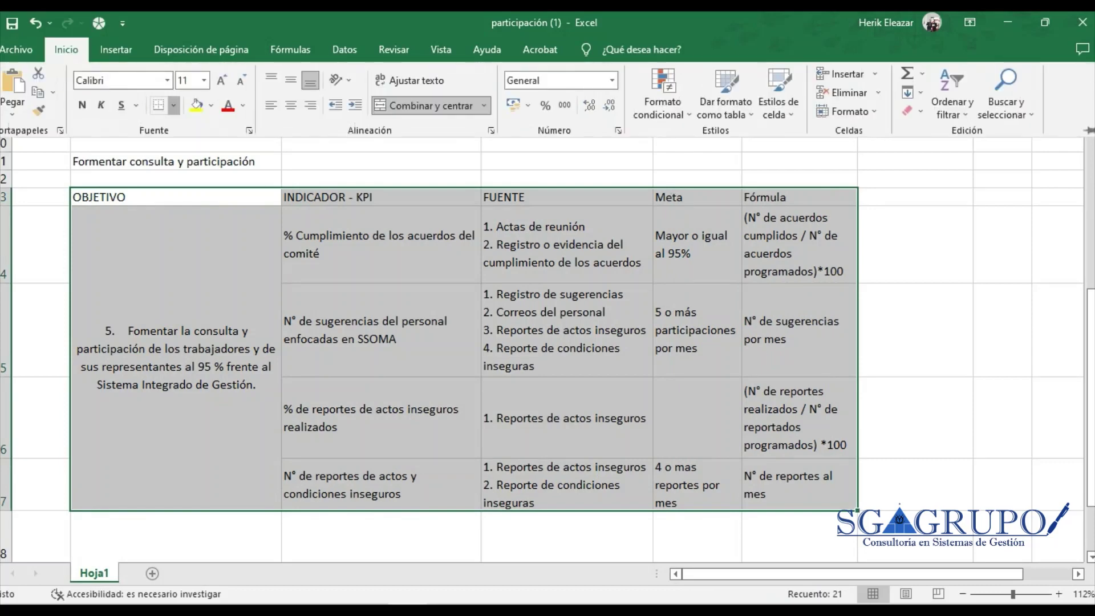
click(174, 105)
click(211, 244)
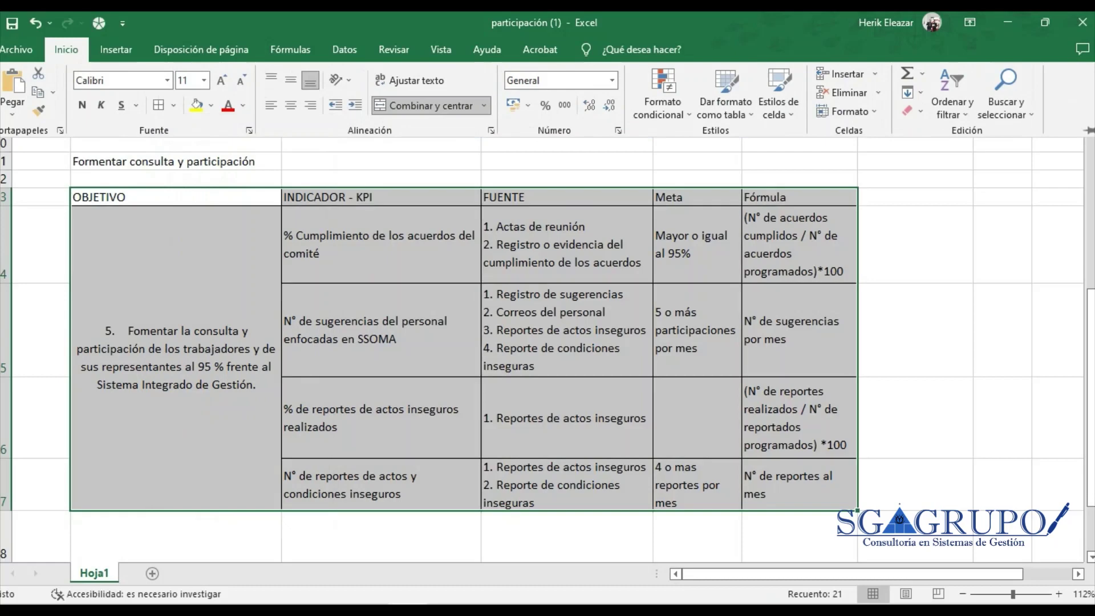
Center the header row B13:F13 horizontally and vertically and turn on text wrapping for it
drag(175, 196, 799, 197)
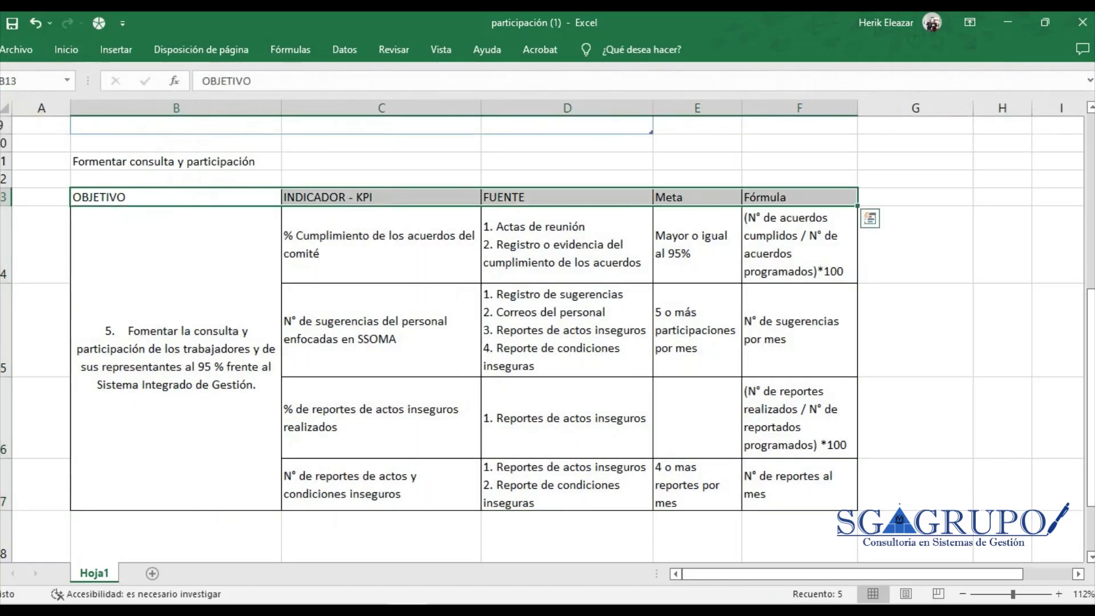
click(66, 50)
click(291, 105)
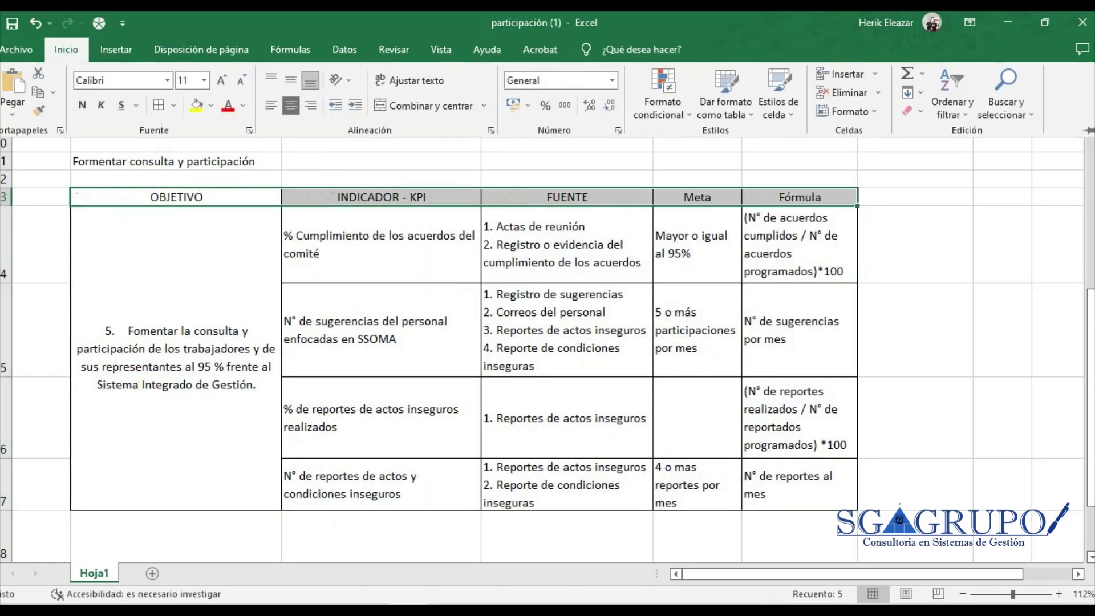
click(410, 81)
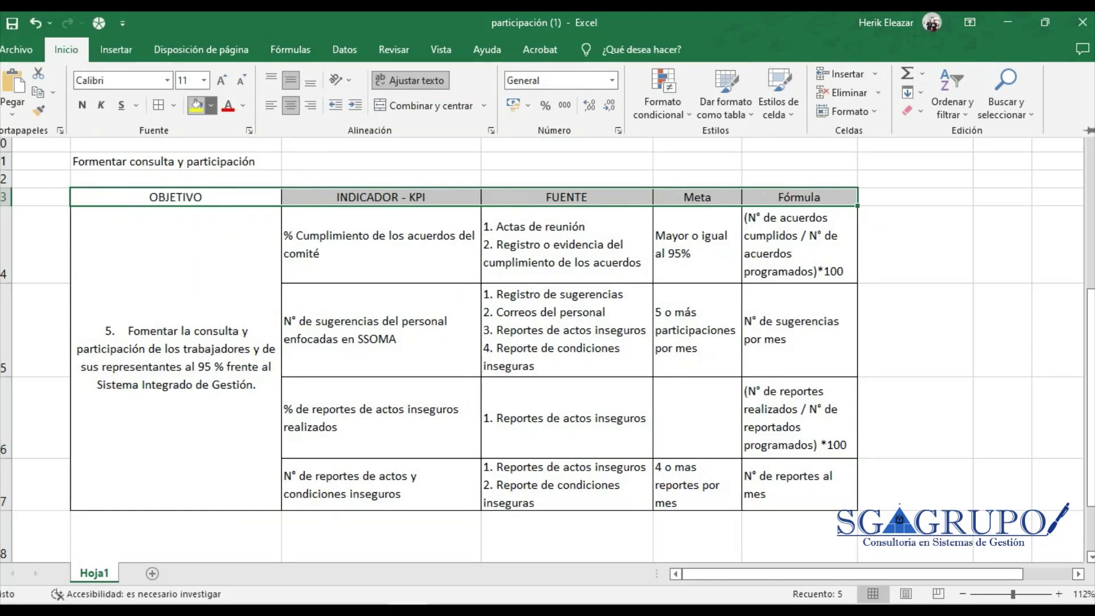
Give the header row B13:F13 a dark blue fill and white font color
click(211, 105)
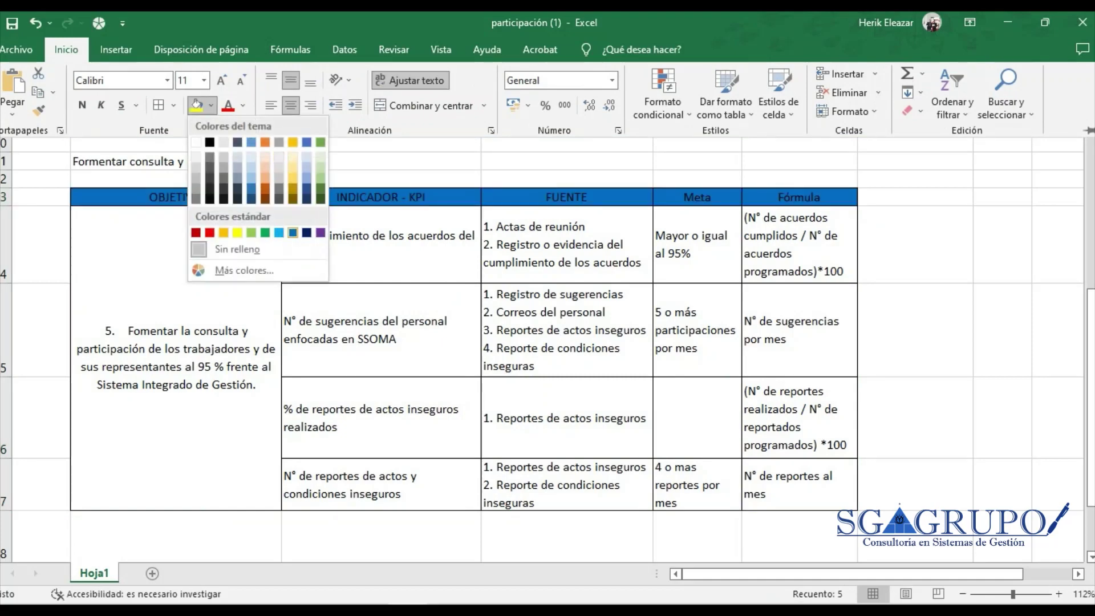
click(306, 233)
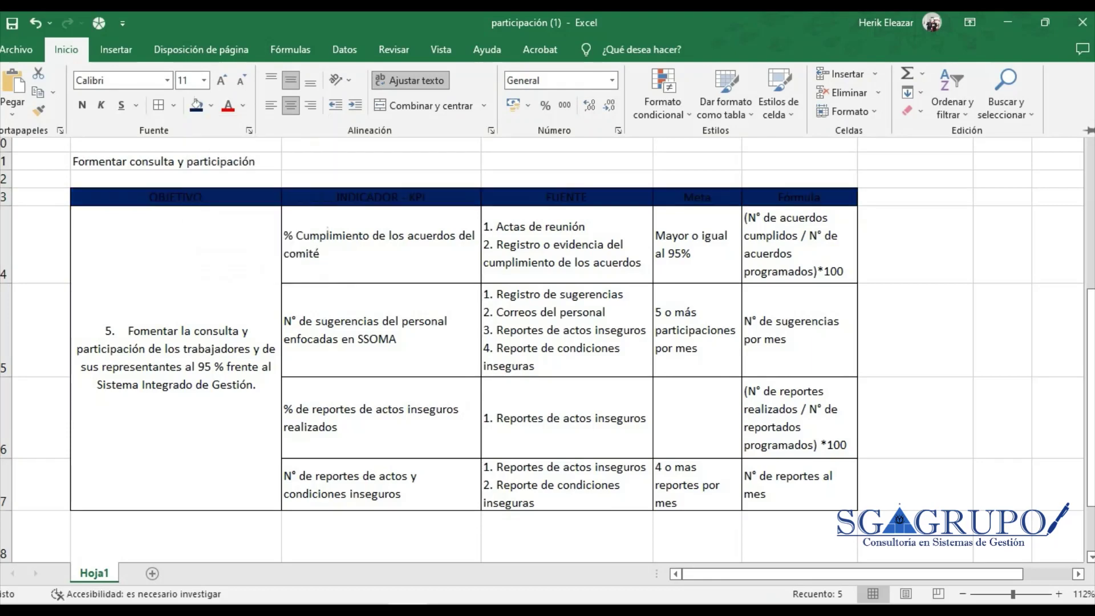
click(242, 105)
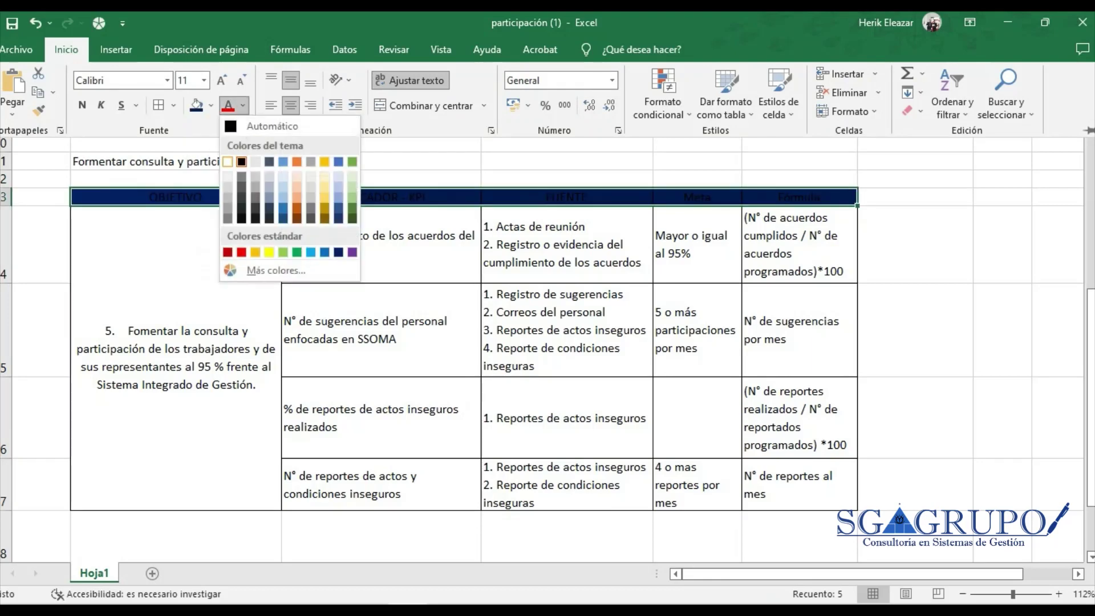
click(228, 162)
double_click(66, 49)
click(799, 330)
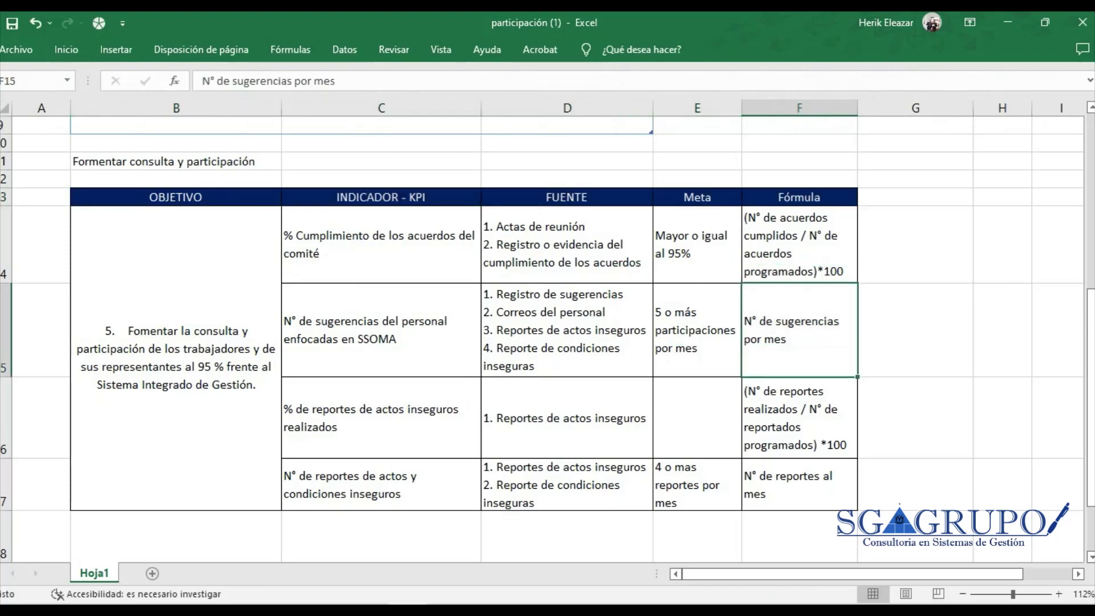
mouse_move(1090, 357)
mouse_down()
mouse_move(1090, 232)
mouse_move(1090, 342)
mouse_up()
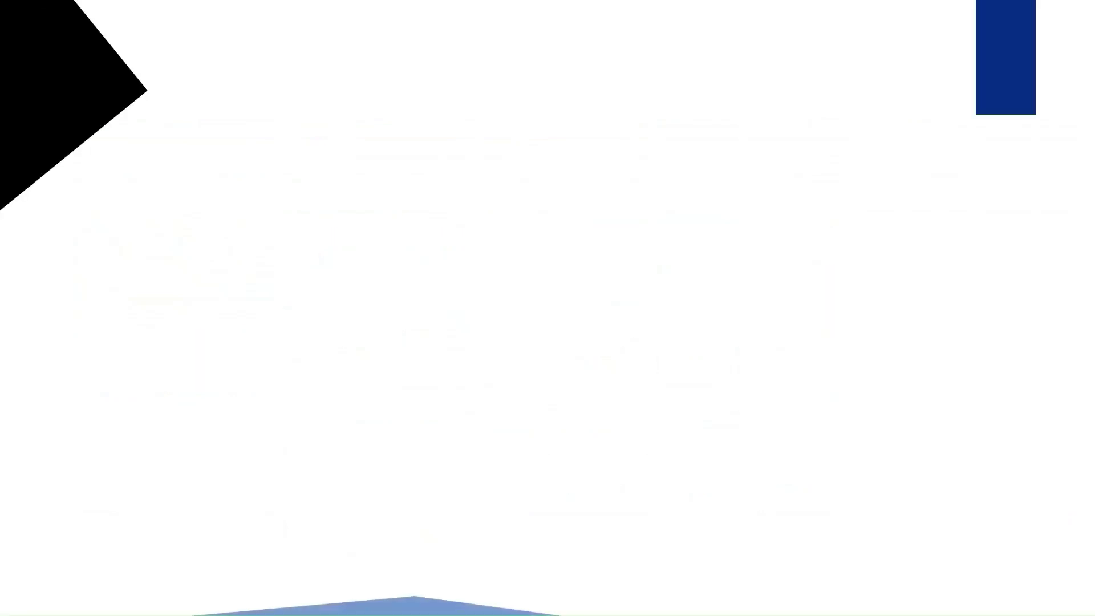